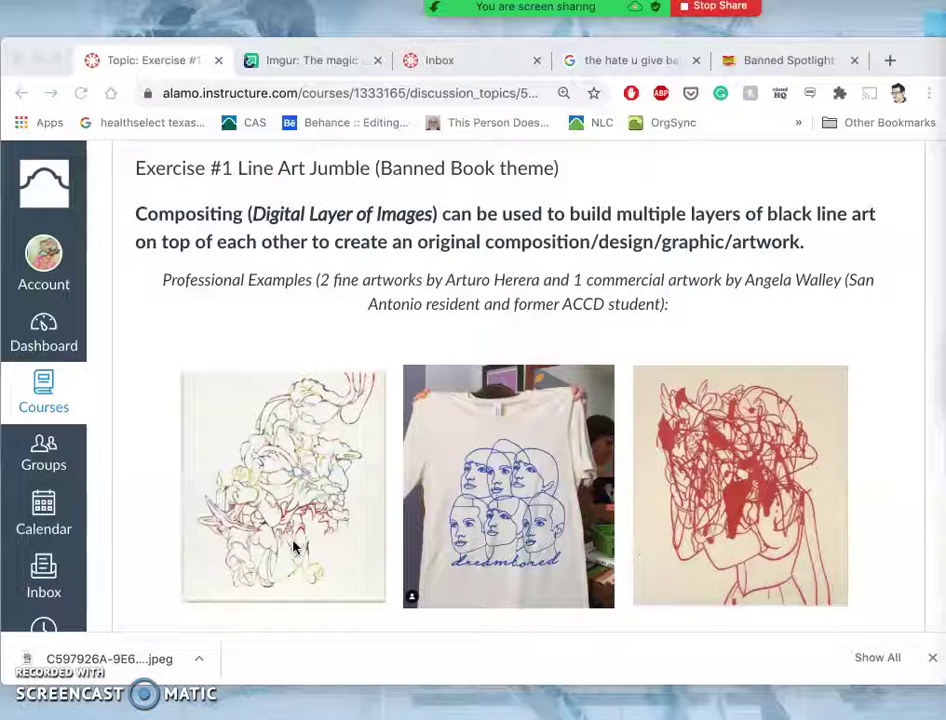
Scroll the Exercise #1 page past the professional examples and NLC banned-books list to step 5.
{"action": "scroll", "coordinate": [311, 537], "scroll_direction": "down", "scroll_amount": 3}
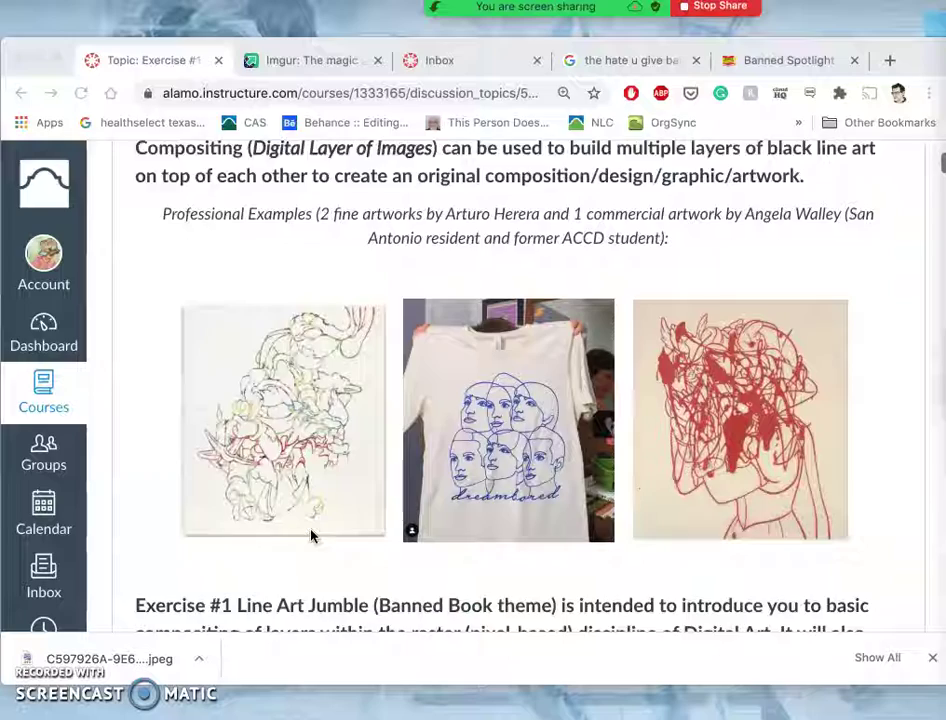
{"action": "scroll", "coordinate": [311, 537], "scroll_direction": "down", "scroll_amount": 10}
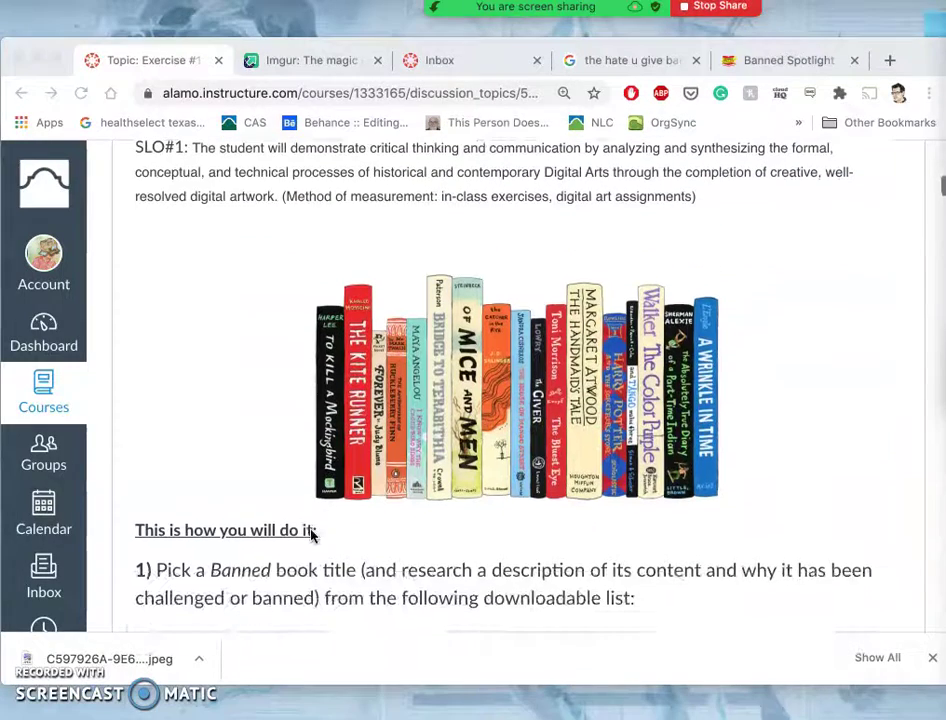
{"action": "scroll", "coordinate": [311, 537], "scroll_direction": "down", "scroll_amount": 2}
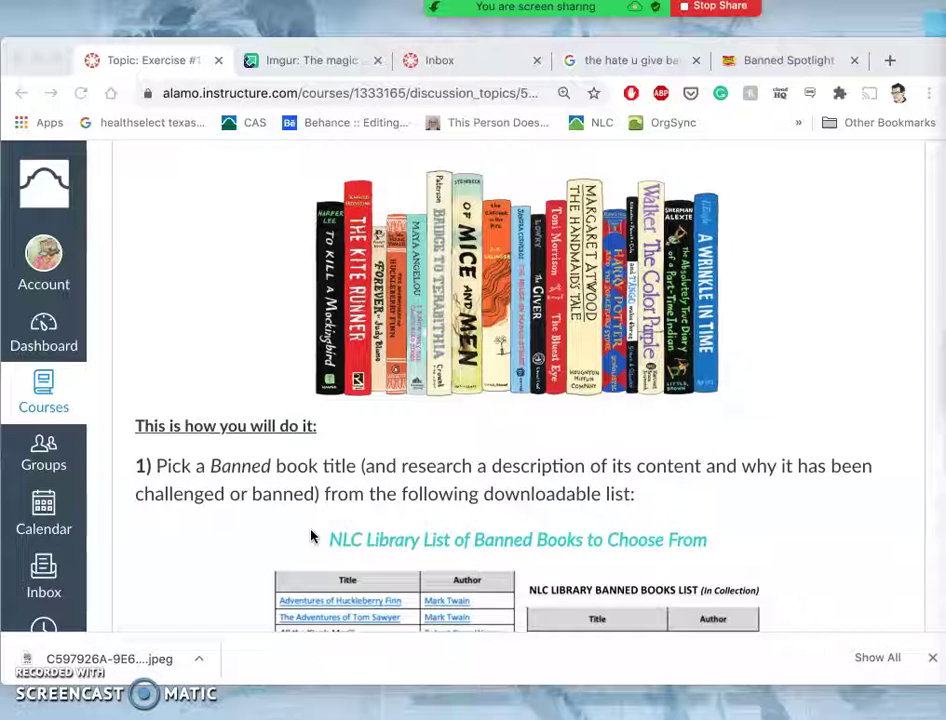
{"action": "scroll", "coordinate": [311, 537], "scroll_direction": "down", "scroll_amount": 6}
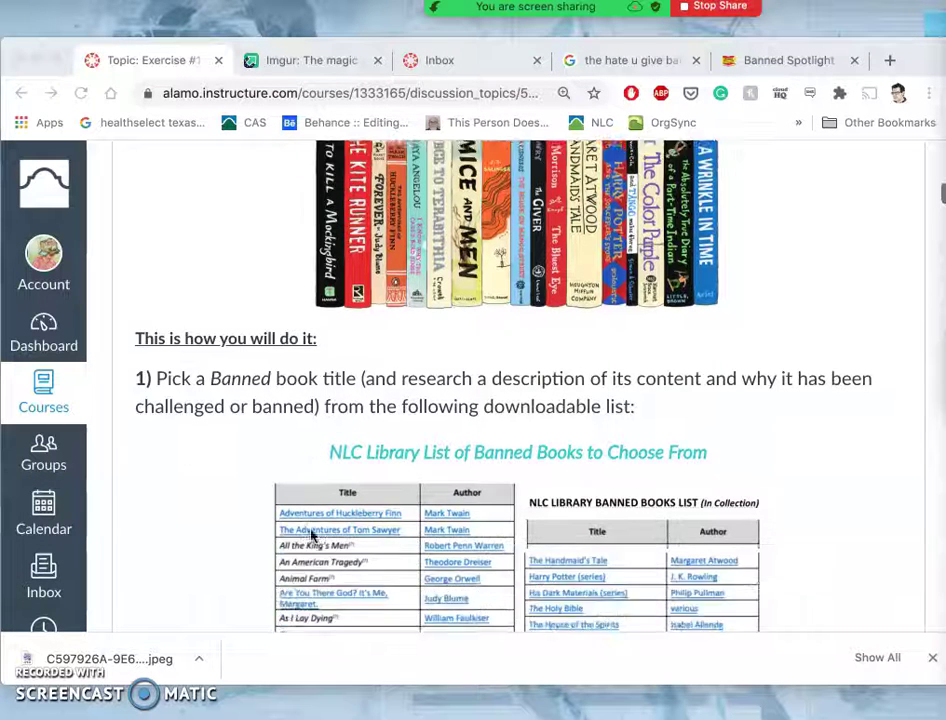
{"action": "scroll", "coordinate": [311, 537], "scroll_direction": "down", "scroll_amount": 20}
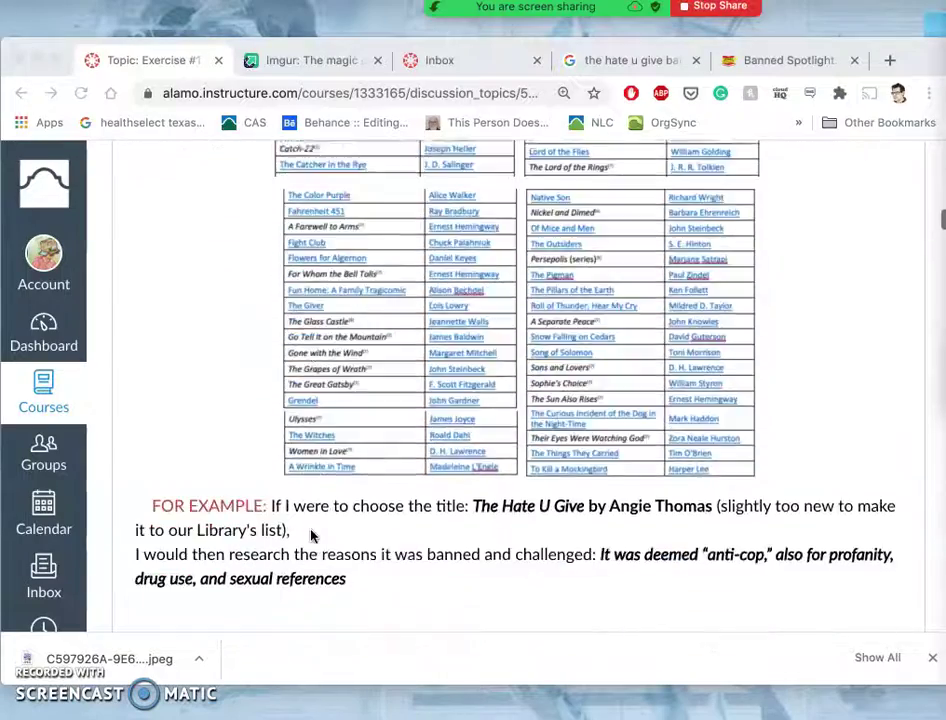
Read steps 5–9 on saving as PSD, flattening the image, and the JPG example.
{"action": "scroll", "coordinate": [312, 536], "scroll_direction": "down", "scroll_amount": 3}
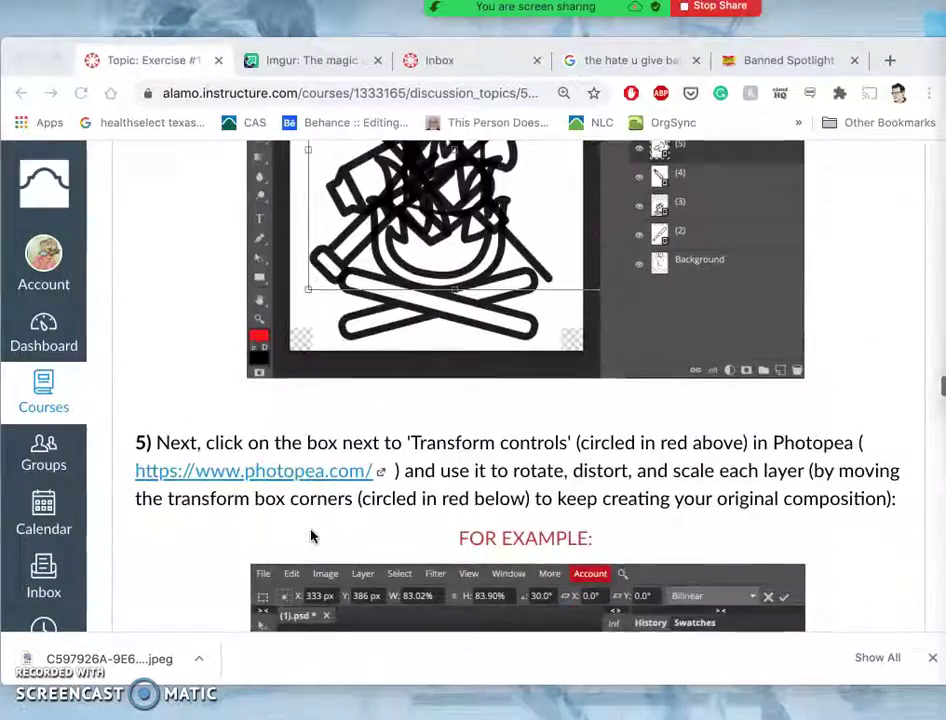
{"action": "scroll", "coordinate": [312, 536], "scroll_direction": "up", "scroll_amount": 2}
{"action": "scroll", "coordinate": [312, 536], "scroll_direction": "down", "scroll_amount": 1}
{"action": "scroll", "coordinate": [340, 490], "scroll_direction": "up", "scroll_amount": 1}
{"action": "left_click", "coordinate": [365, 455]}
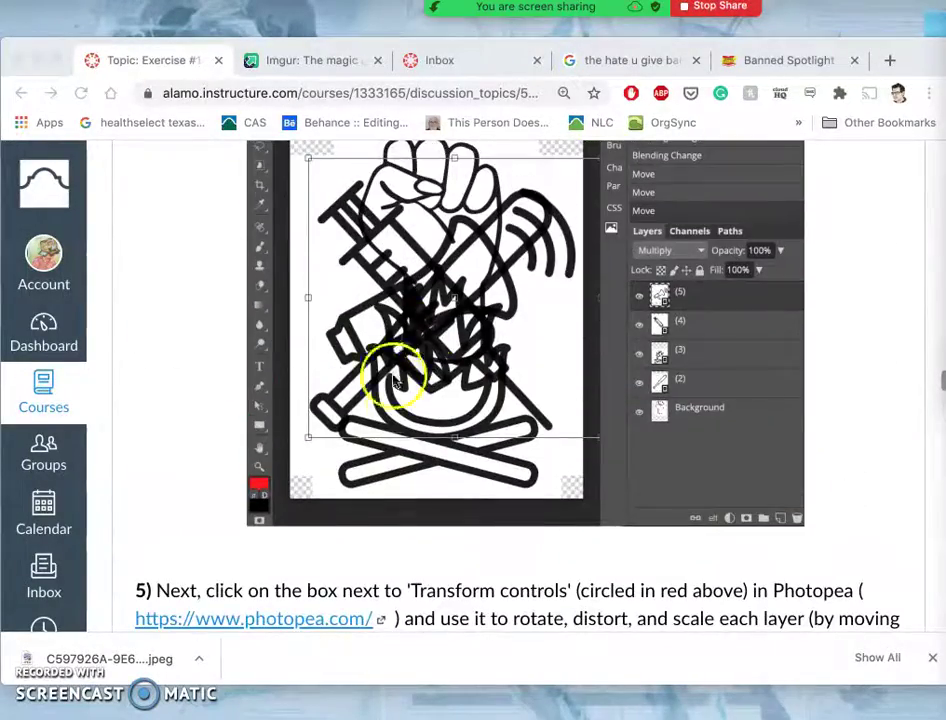
{"action": "scroll", "coordinate": [391, 390], "scroll_direction": "down", "scroll_amount": 14}
{"action": "scroll", "coordinate": [397, 404], "scroll_direction": "down", "scroll_amount": 10}
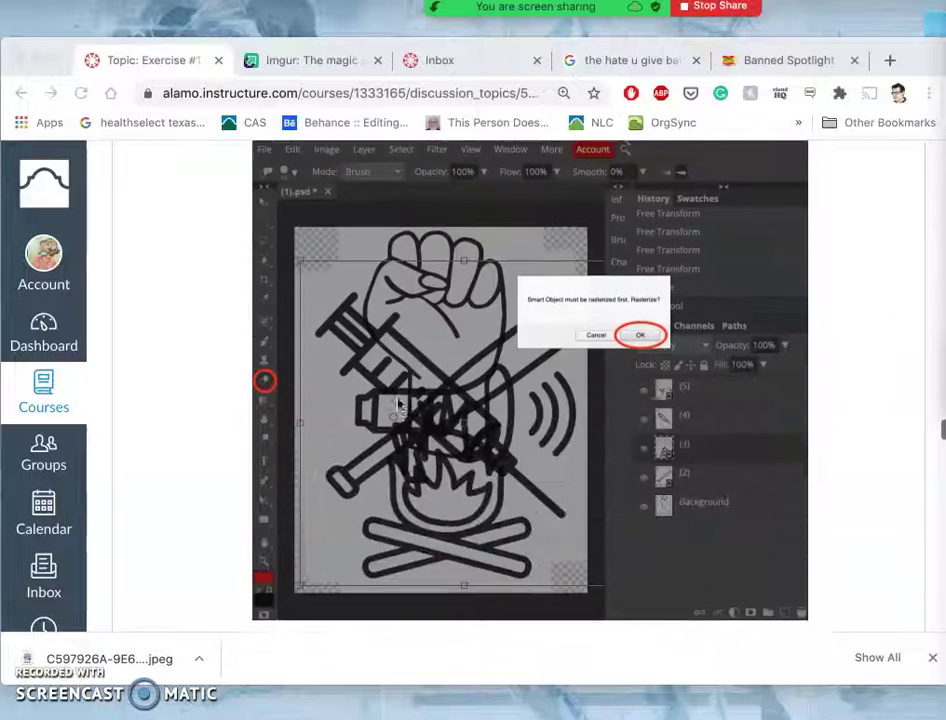
{"action": "scroll", "coordinate": [398, 403], "scroll_direction": "up", "scroll_amount": 1}
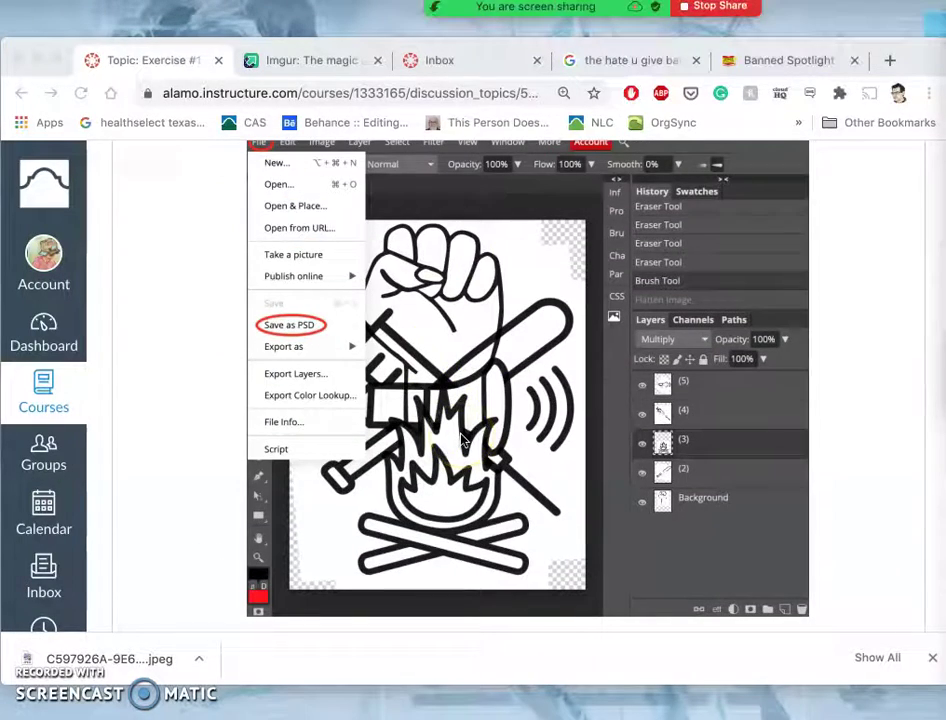
{"action": "scroll", "coordinate": [462, 440], "scroll_direction": "up", "scroll_amount": 1}
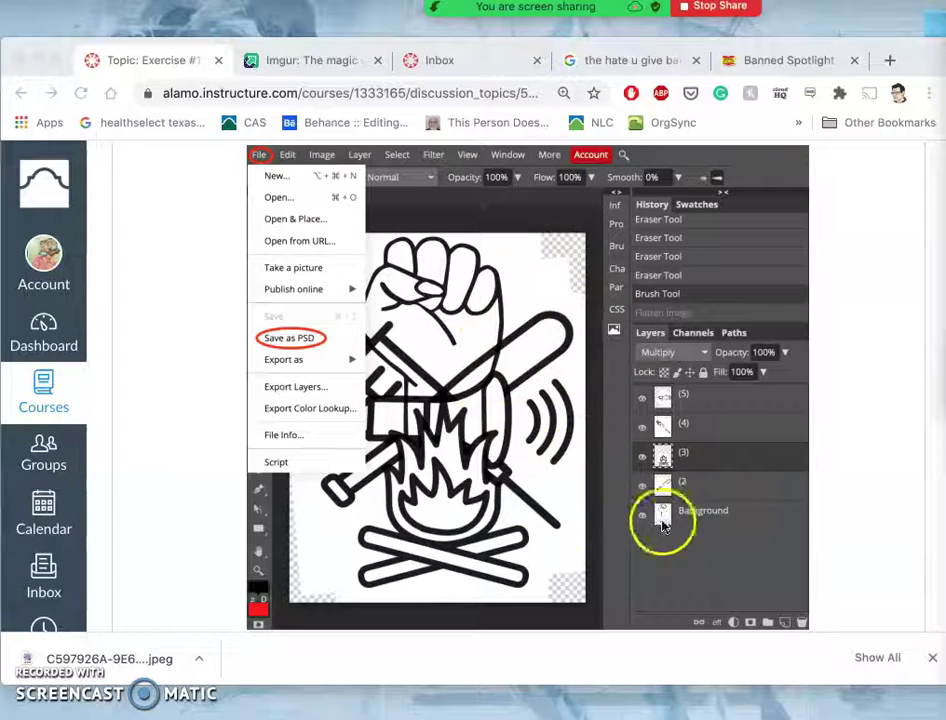
{"action": "scroll", "coordinate": [505, 505], "scroll_direction": "down", "scroll_amount": 10}
{"action": "scroll", "coordinate": [502, 510], "scroll_direction": "down", "scroll_amount": 10}
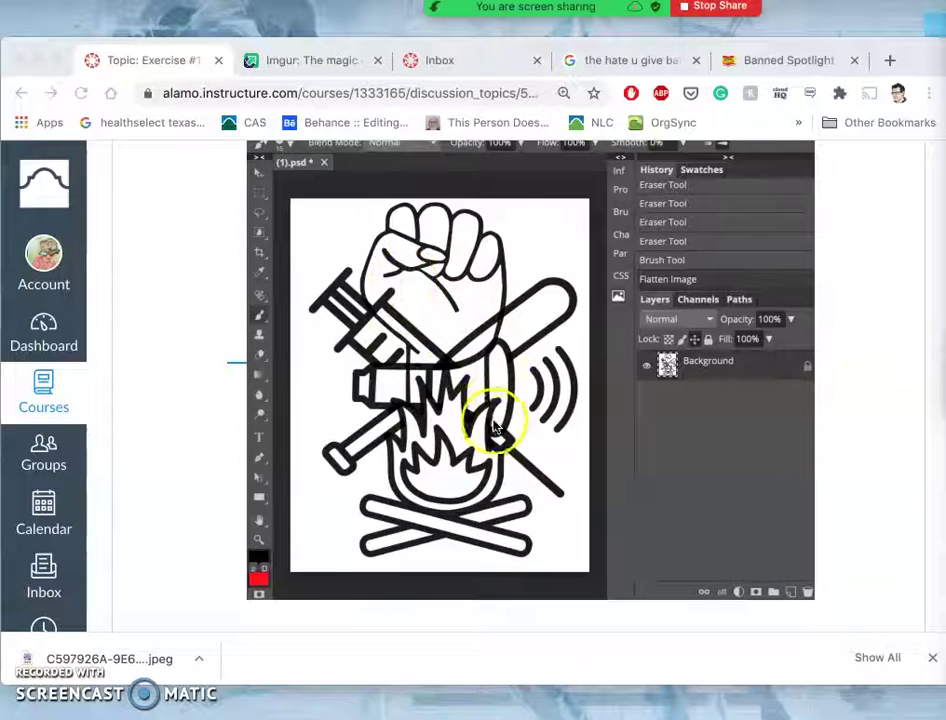
{"action": "scroll", "coordinate": [533, 262], "scroll_direction": "down", "scroll_amount": 10}
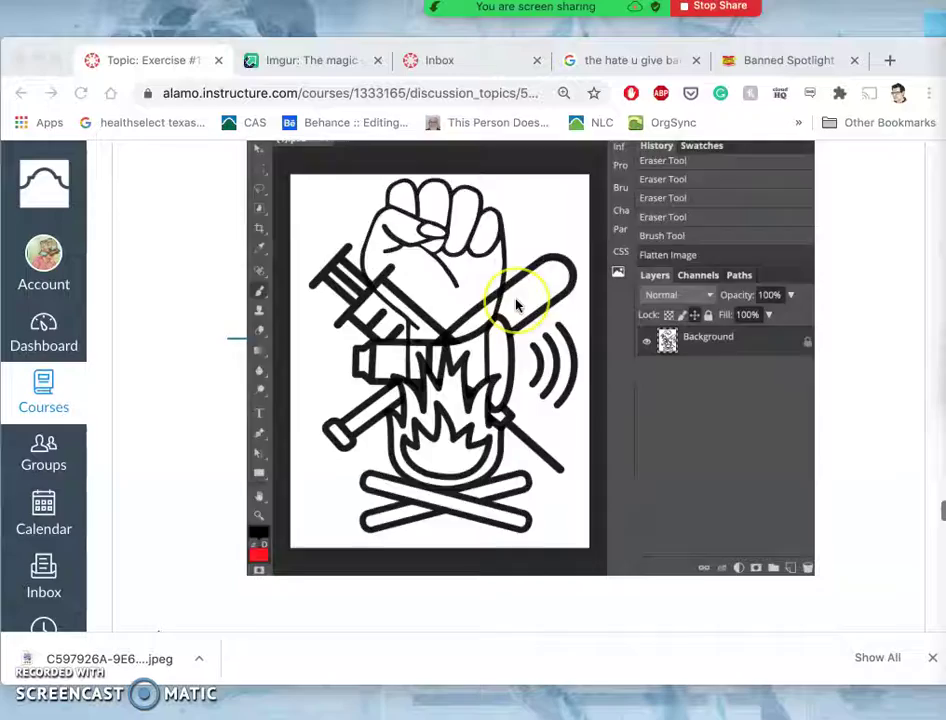
Look over the Bonus Finishing Extra colouring examples.
{"action": "scroll", "coordinate": [517, 305], "scroll_direction": "down", "scroll_amount": 3}
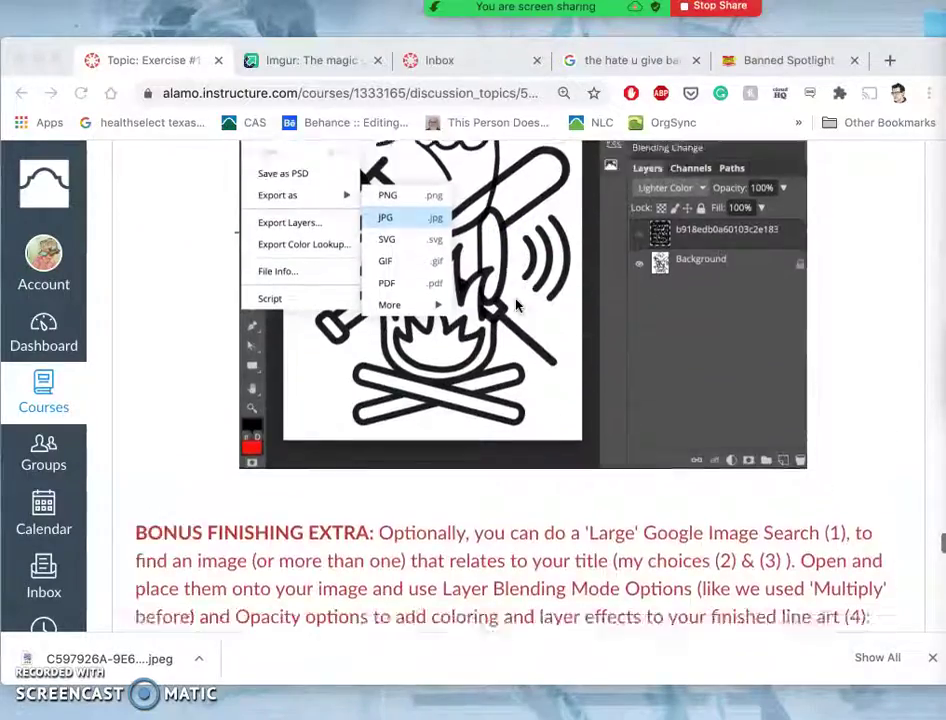
{"action": "scroll", "coordinate": [517, 305], "scroll_direction": "up", "scroll_amount": 10}
{"action": "scroll", "coordinate": [517, 305], "scroll_direction": "up", "scroll_amount": 10}
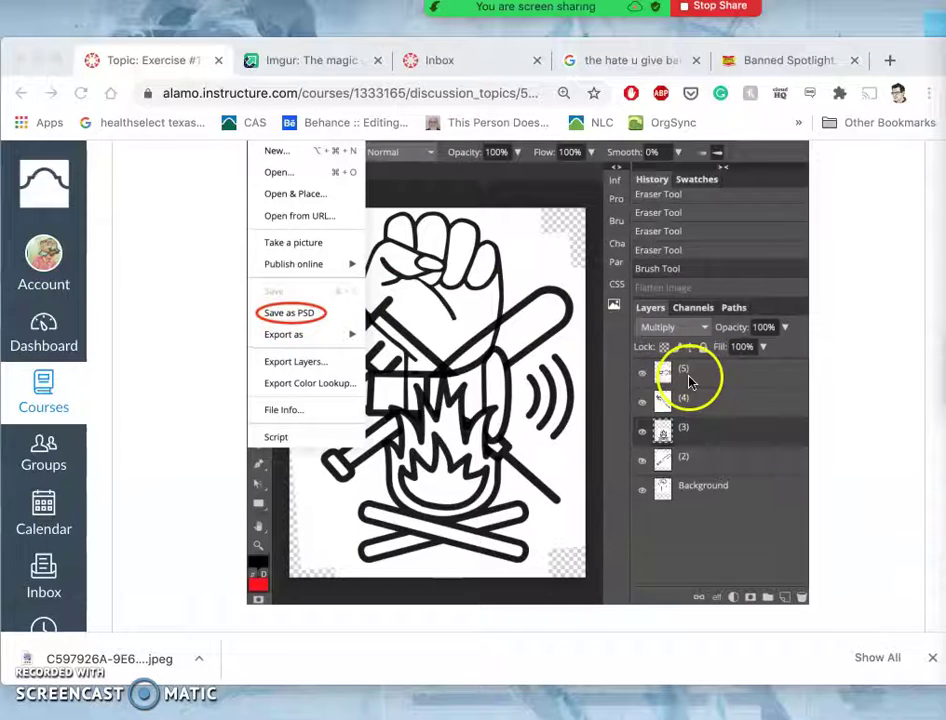
{"action": "scroll", "coordinate": [480, 430], "scroll_direction": "down", "scroll_amount": 1}
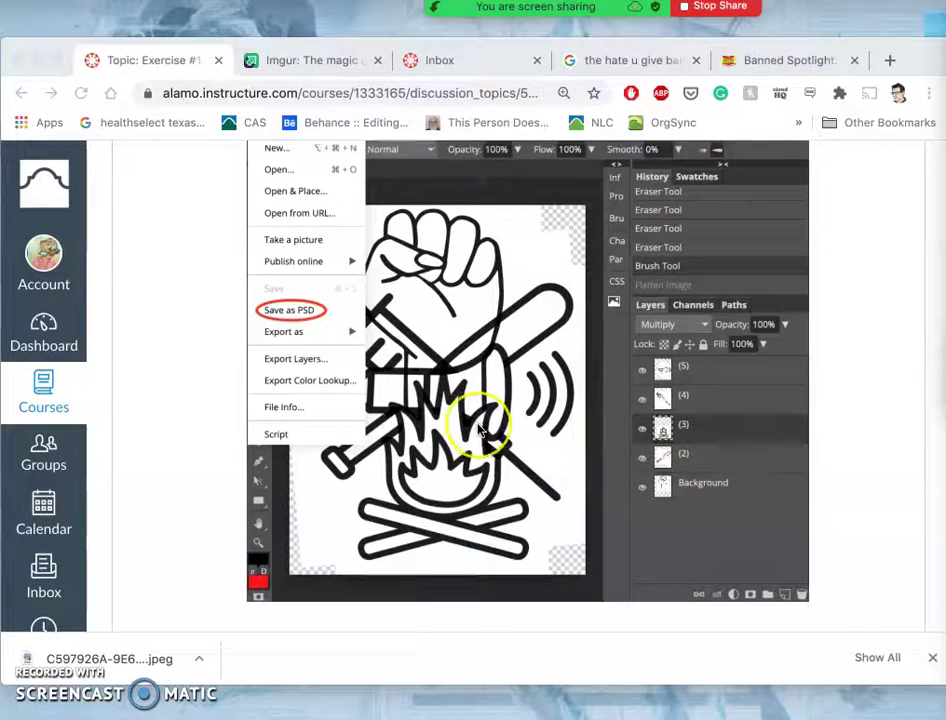
{"action": "scroll", "coordinate": [478, 428], "scroll_direction": "down", "scroll_amount": 10}
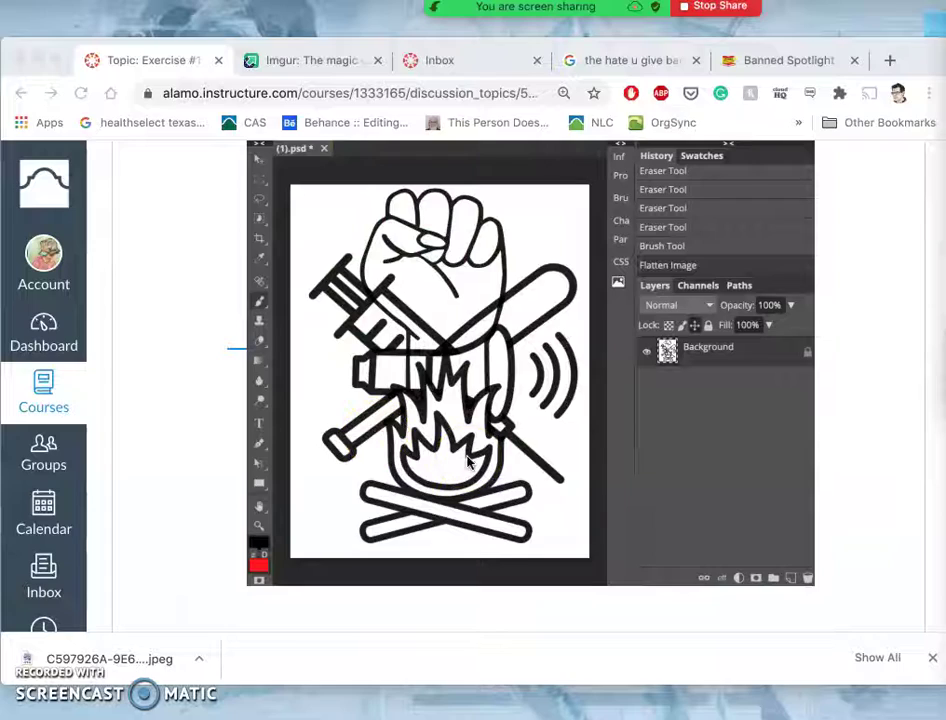
{"action": "scroll", "coordinate": [495, 460], "scroll_direction": "down", "scroll_amount": 15}
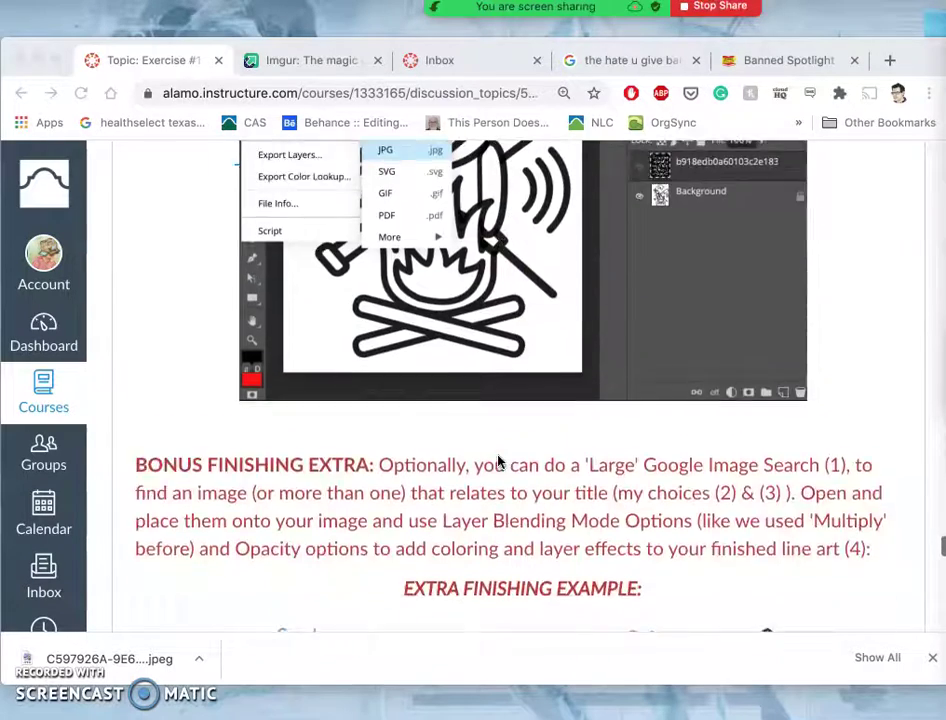
{"action": "scroll", "coordinate": [499, 462], "scroll_direction": "down", "scroll_amount": 12}
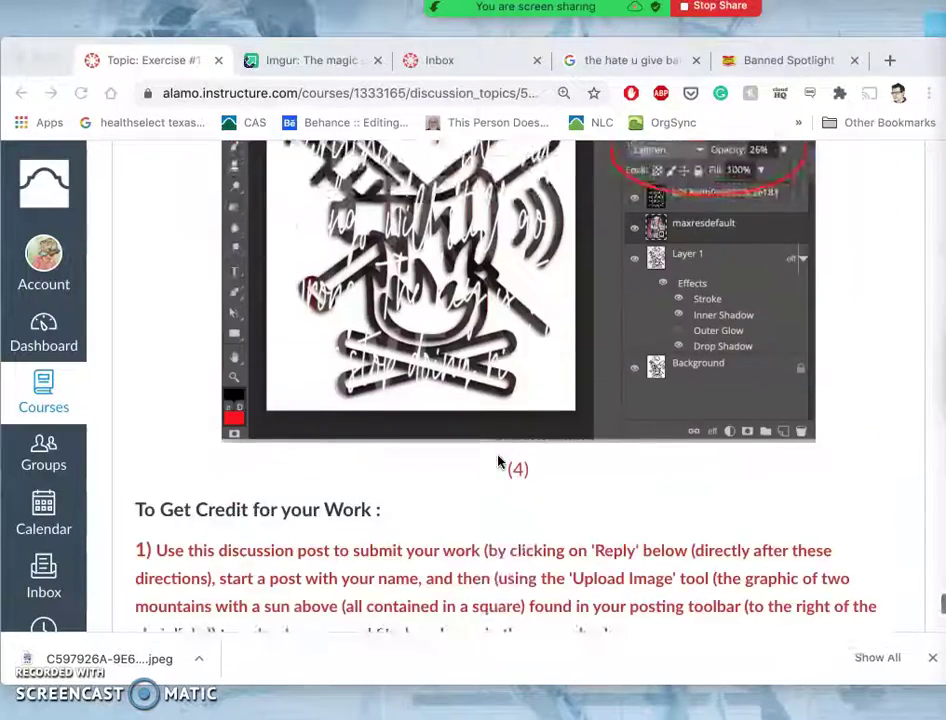
{"action": "scroll", "coordinate": [500, 462], "scroll_direction": "up", "scroll_amount": 1}
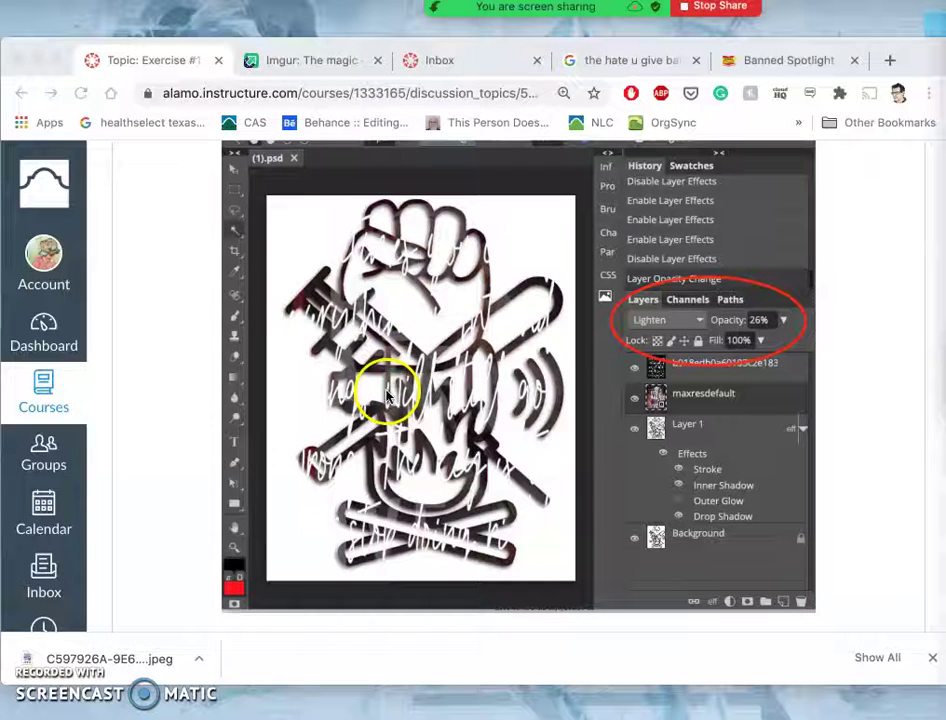
{"action": "scroll", "coordinate": [420, 350], "scroll_direction": "up", "scroll_amount": 8}
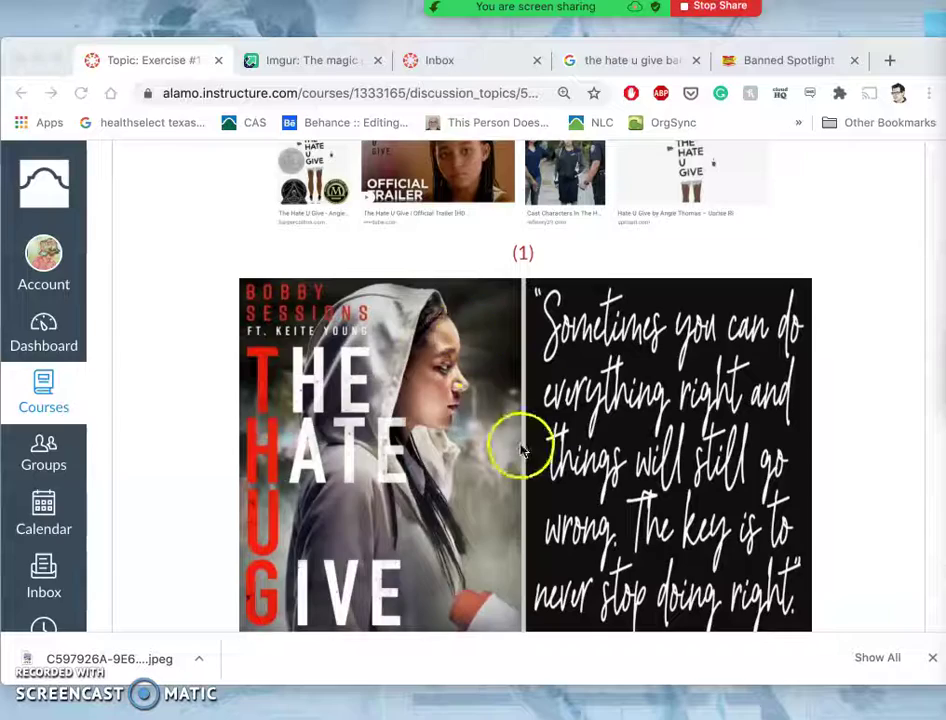
Read the 'To Get Credit for your Work' instructions and follow the imgur.com album link.
{"action": "scroll", "coordinate": [484, 477], "scroll_direction": "down", "scroll_amount": 10}
{"action": "scroll", "coordinate": [484, 479], "scroll_direction": "down", "scroll_amount": 2}
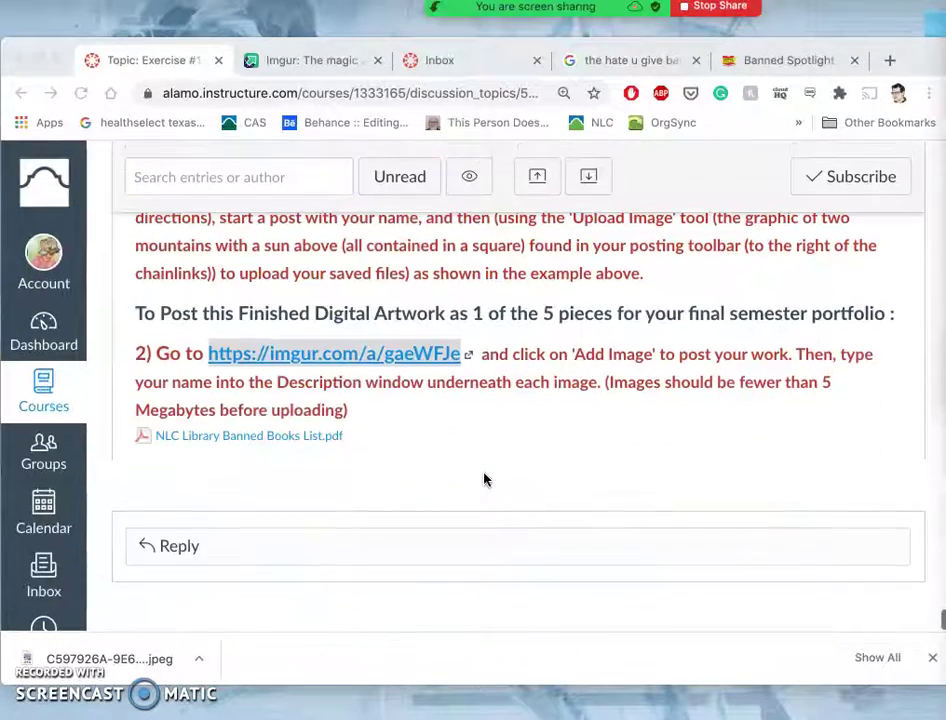
{"action": "scroll", "coordinate": [484, 479], "scroll_direction": "up", "scroll_amount": 4}
{"action": "scroll", "coordinate": [484, 479], "scroll_direction": "down", "scroll_amount": 1}
{"action": "scroll", "coordinate": [484, 479], "scroll_direction": "down", "scroll_amount": 1}
{"action": "left_click", "coordinate": [350, 604]}
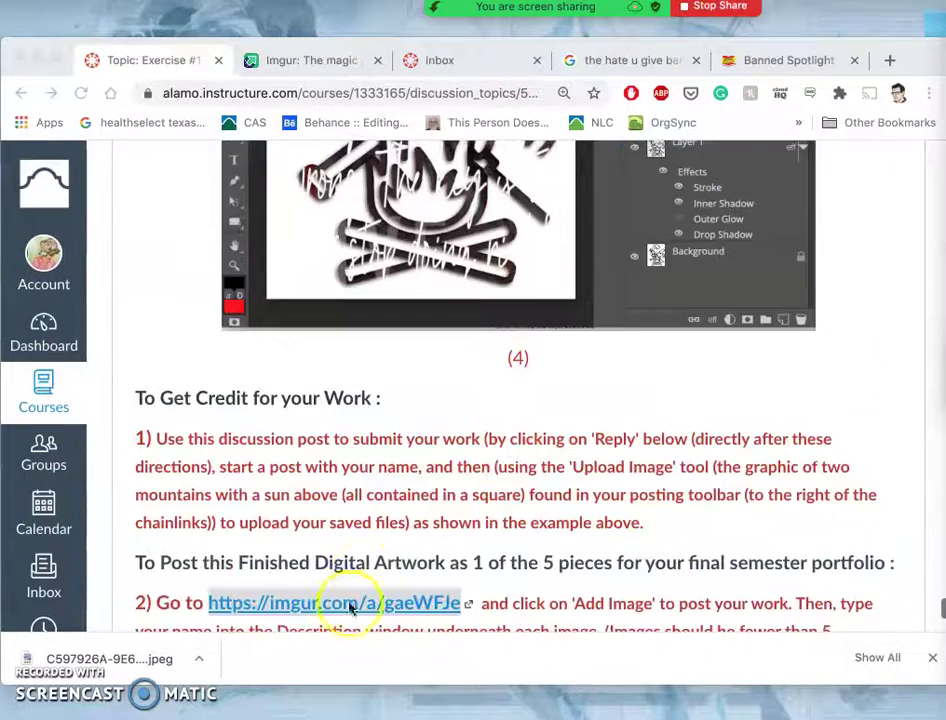
Browse the line-art pieces in Imgur's 'Past Student Examples' album, then return to the Exercise #1 tab.
{"action": "left_click", "coordinate": [320, 61]}
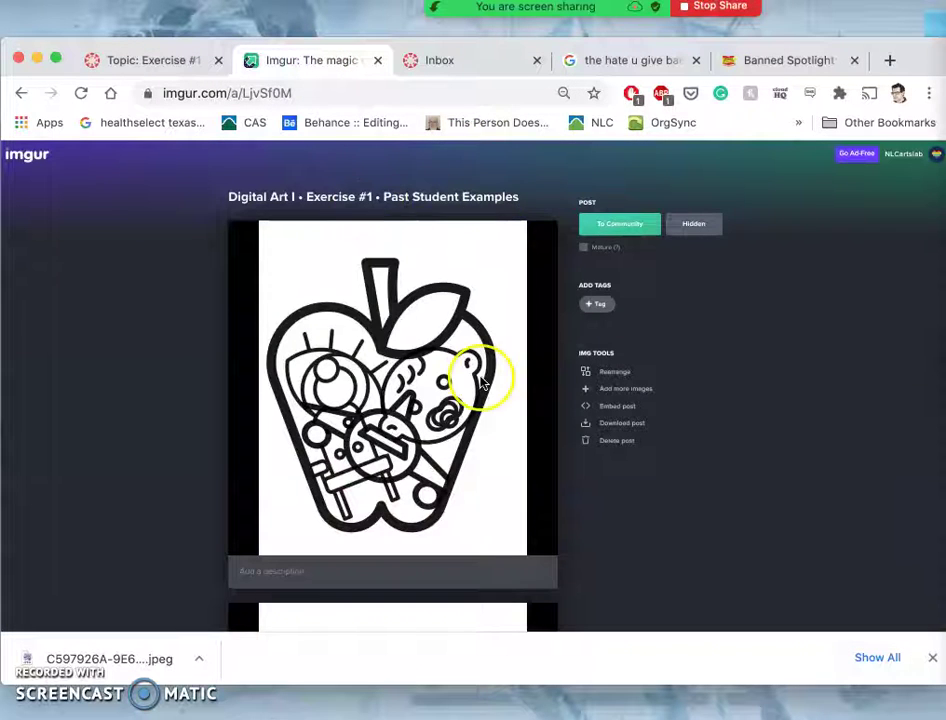
{"action": "scroll", "coordinate": [481, 383], "scroll_direction": "down", "scroll_amount": 10}
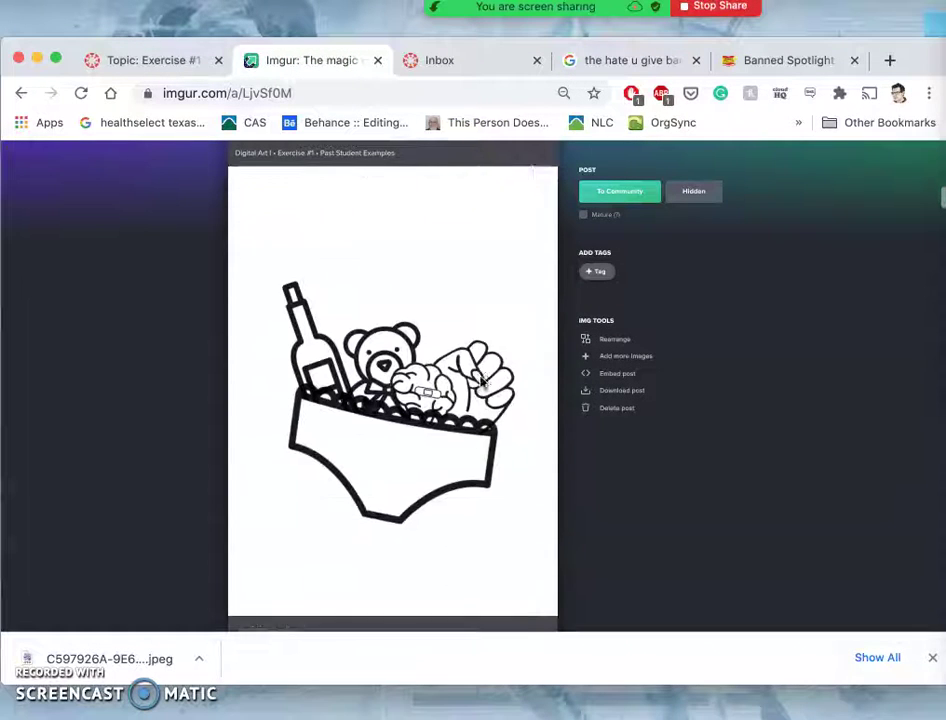
{"action": "left_click", "coordinate": [370, 475]}
{"action": "scroll", "coordinate": [370, 470], "scroll_direction": "down", "scroll_amount": 5}
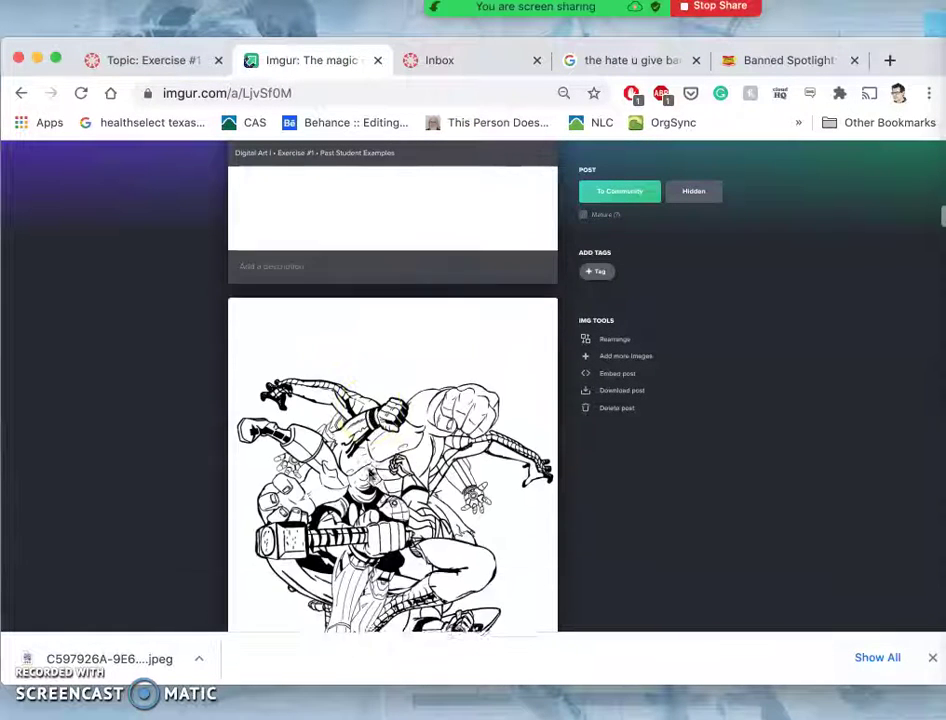
{"action": "scroll", "coordinate": [370, 476], "scroll_direction": "down", "scroll_amount": 10}
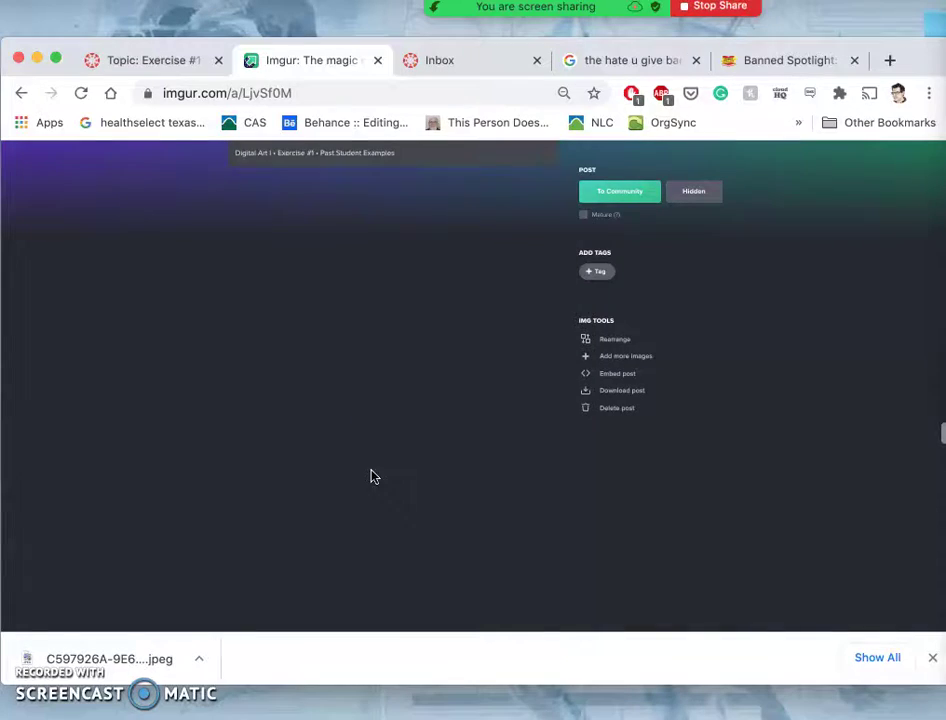
{"action": "scroll", "coordinate": [372, 476], "scroll_direction": "down", "scroll_amount": 10}
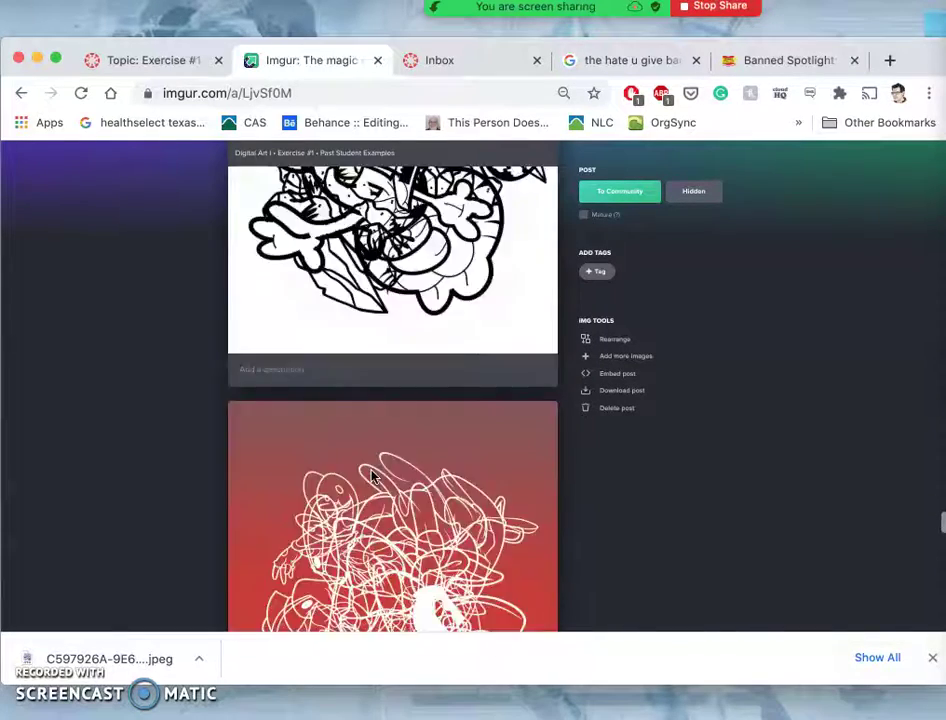
{"action": "scroll", "coordinate": [372, 476], "scroll_direction": "down", "scroll_amount": 10}
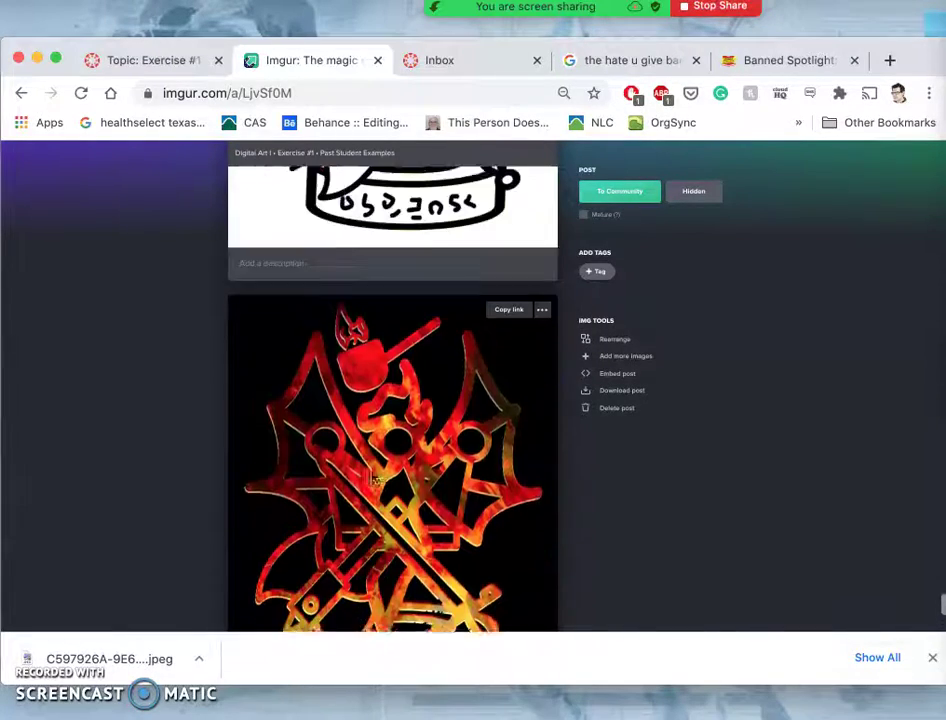
{"action": "scroll", "coordinate": [372, 476], "scroll_direction": "up", "scroll_amount": 5}
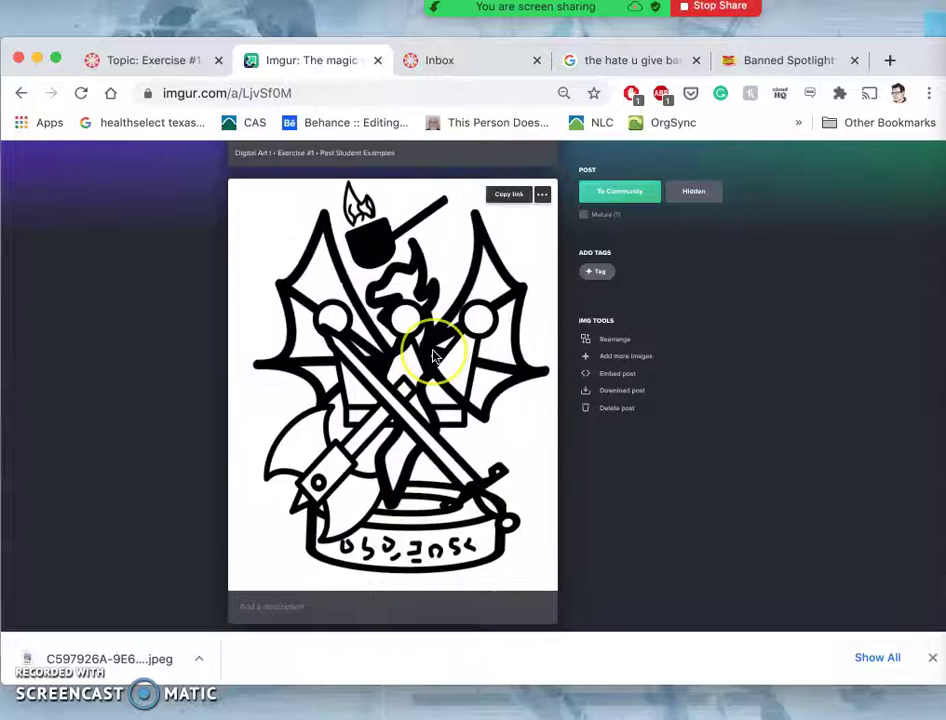
{"action": "left_click", "coordinate": [156, 64]}
{"action": "scroll", "coordinate": [350, 278], "scroll_direction": "up", "scroll_amount": 15}
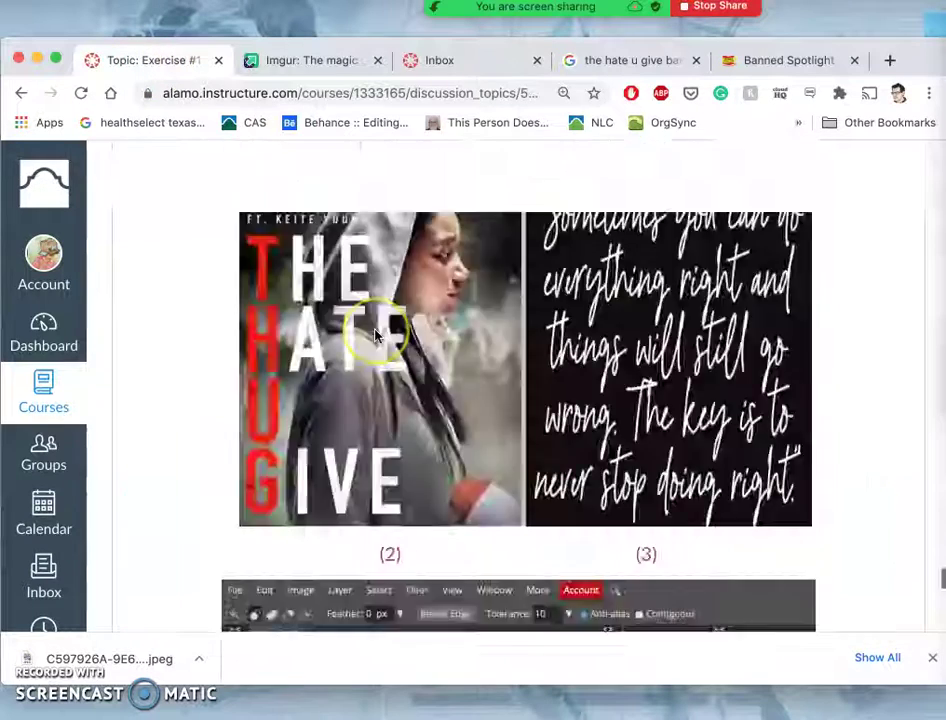
{"action": "scroll", "coordinate": [378, 337], "scroll_direction": "down", "scroll_amount": 8}
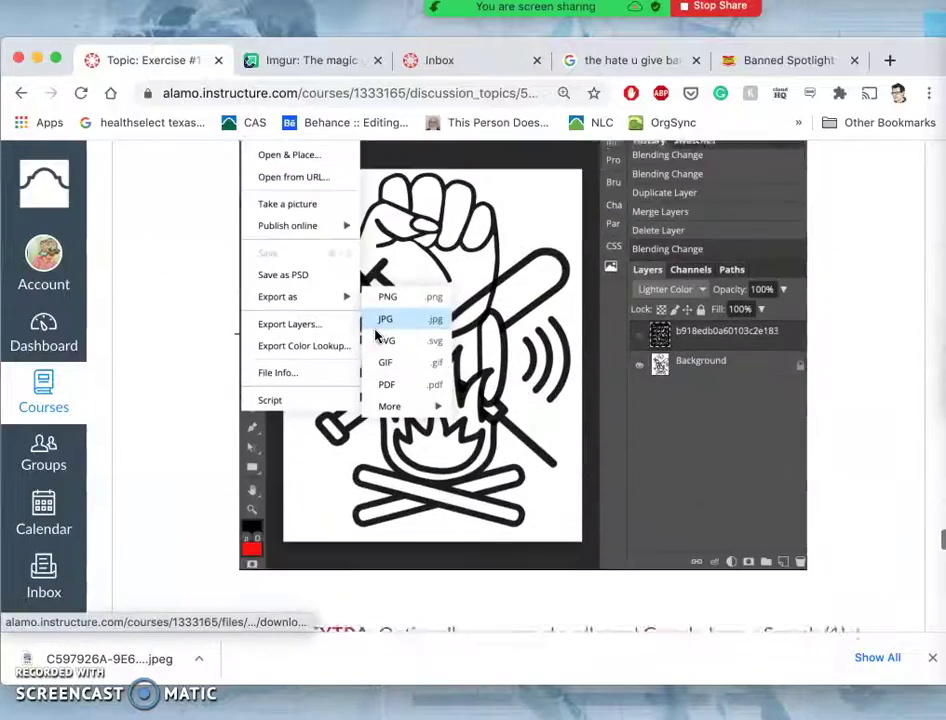
{"action": "scroll", "coordinate": [376, 336], "scroll_direction": "down", "scroll_amount": 8}
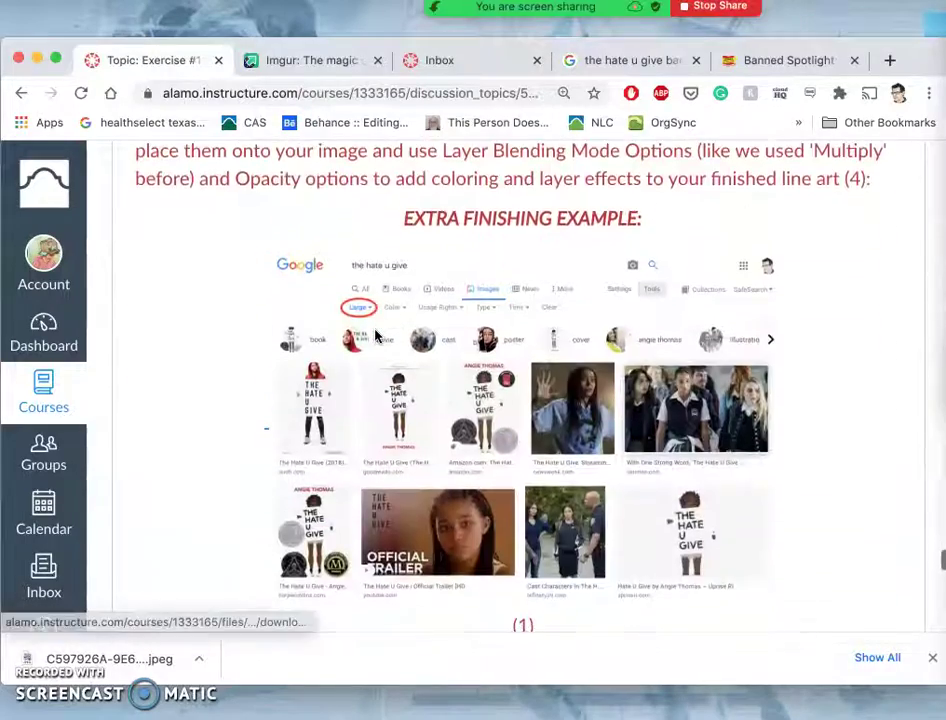
{"action": "scroll", "coordinate": [376, 336], "scroll_direction": "down", "scroll_amount": 5}
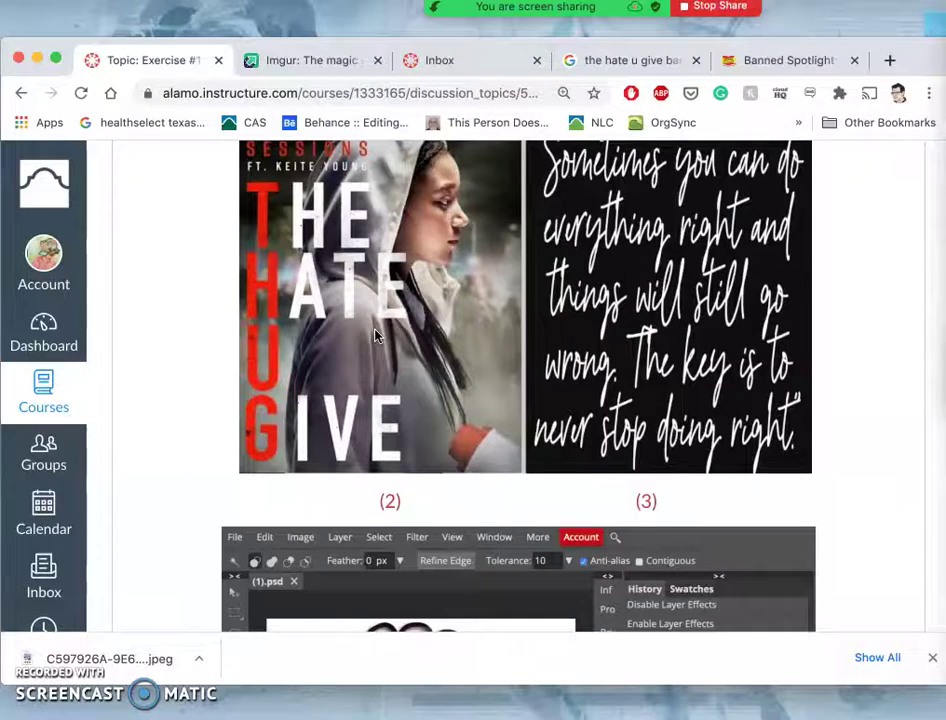
{"action": "scroll", "coordinate": [376, 336], "scroll_direction": "down", "scroll_amount": 8}
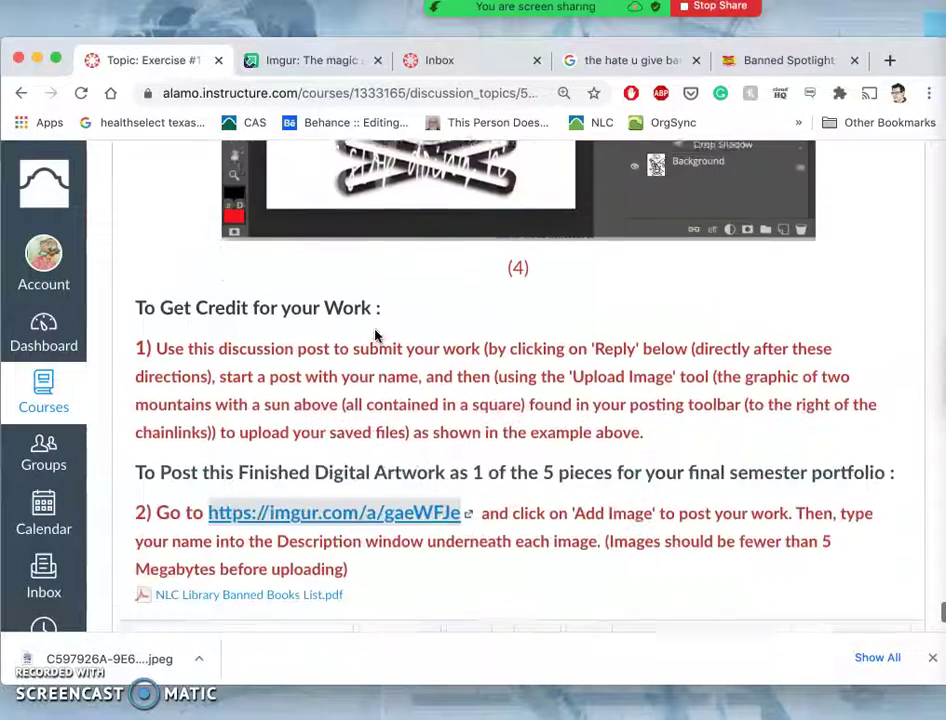
{"action": "scroll", "coordinate": [376, 336], "scroll_direction": "down", "scroll_amount": 3}
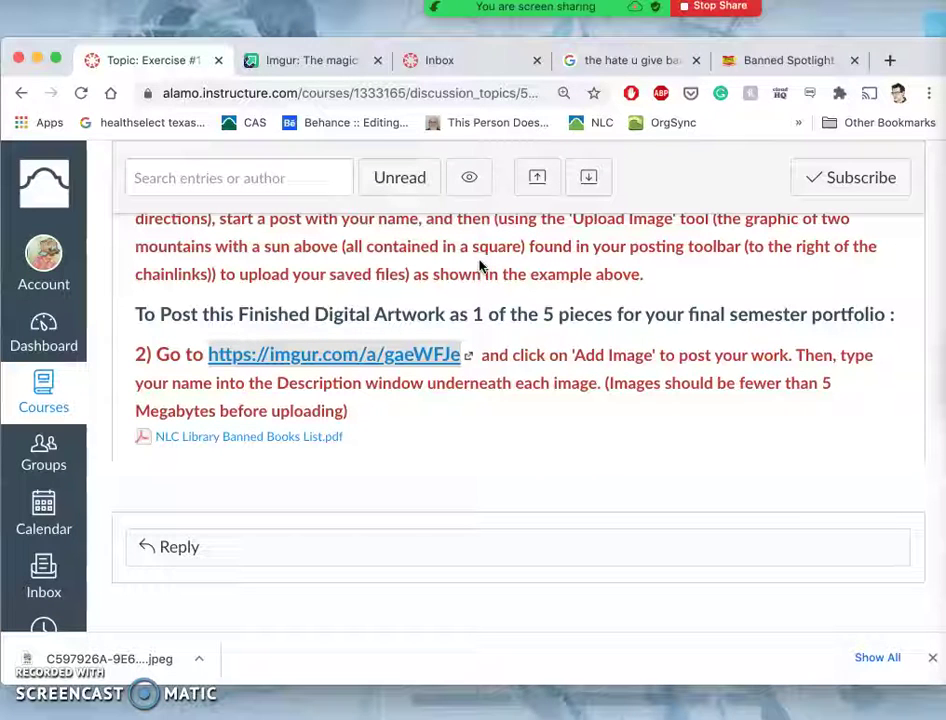
{"action": "left_click", "coordinate": [433, 481]}
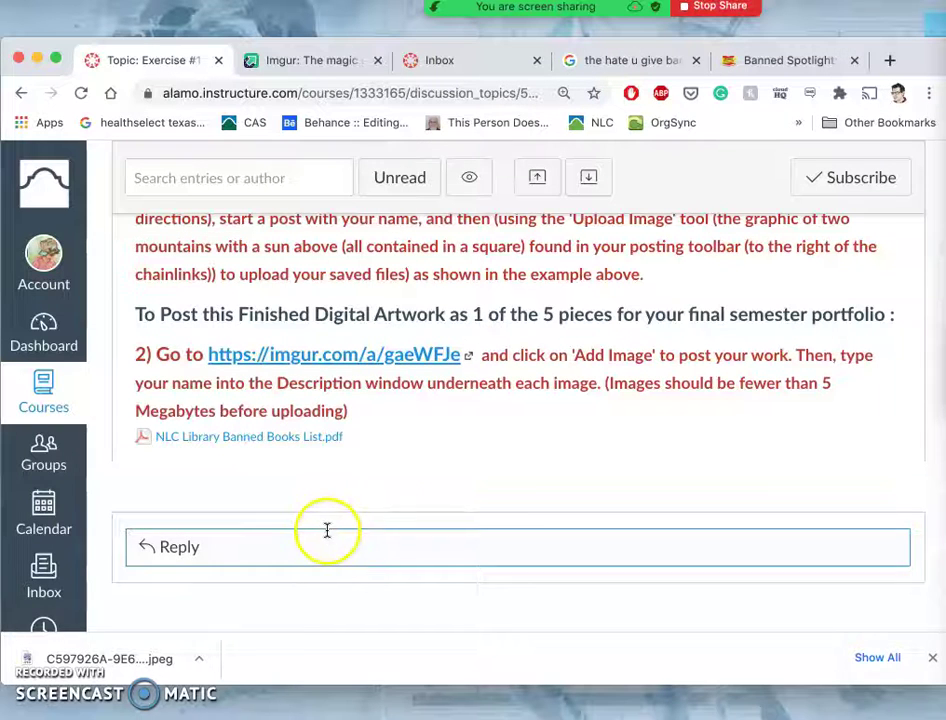
{"action": "scroll", "coordinate": [455, 355], "scroll_direction": "up", "scroll_amount": 3}
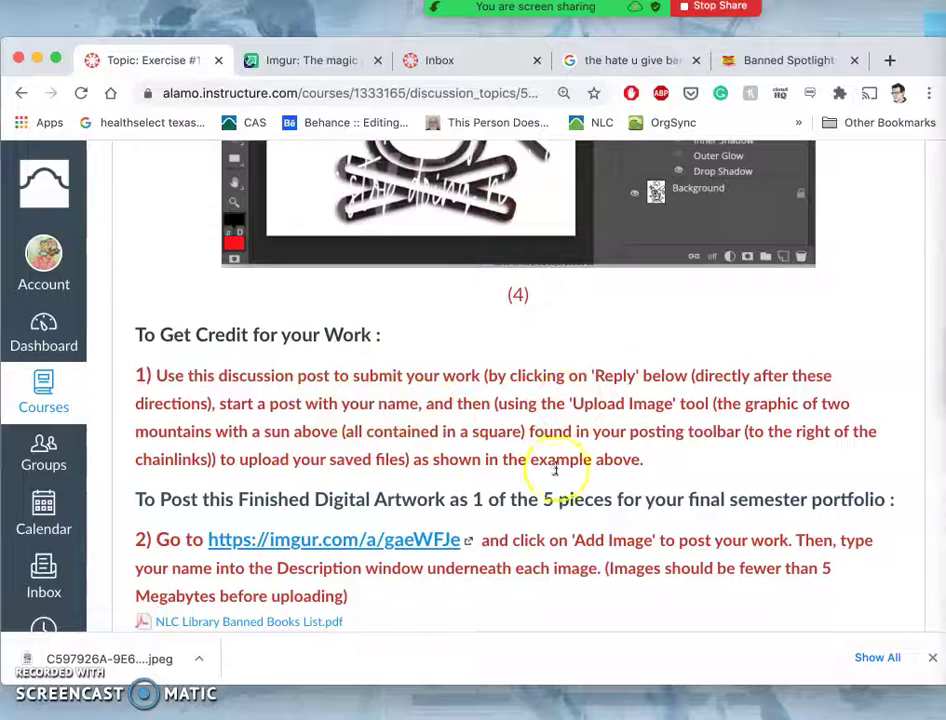
{"action": "scroll", "coordinate": [477, 517], "scroll_direction": "down", "scroll_amount": 3}
{"action": "scroll", "coordinate": [429, 486], "scroll_direction": "up", "scroll_amount": 2}
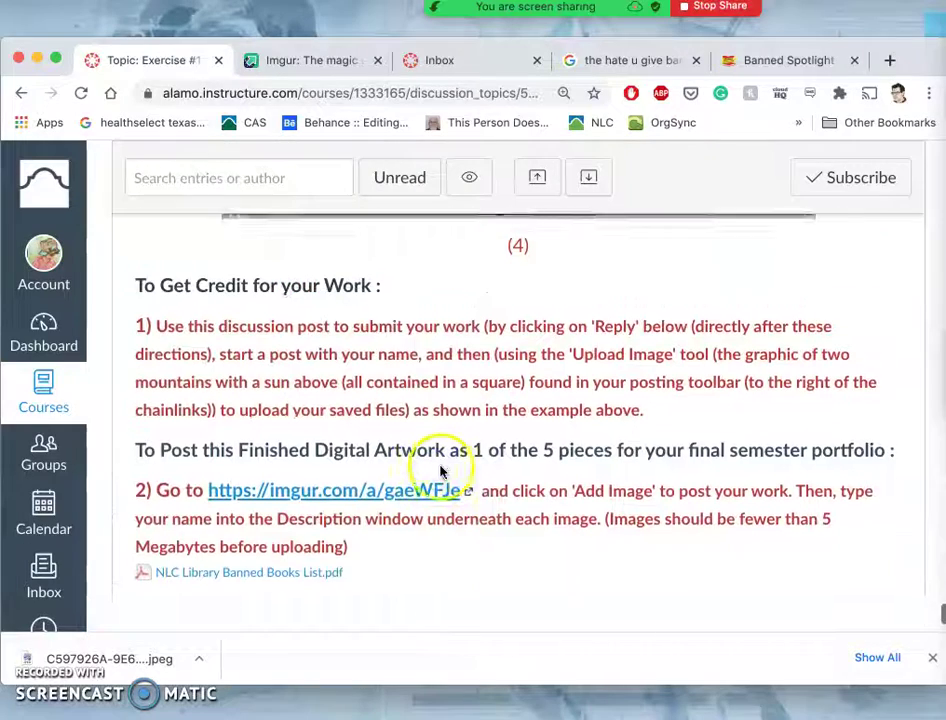
{"action": "scroll", "coordinate": [402, 402], "scroll_direction": "down", "scroll_amount": 2}
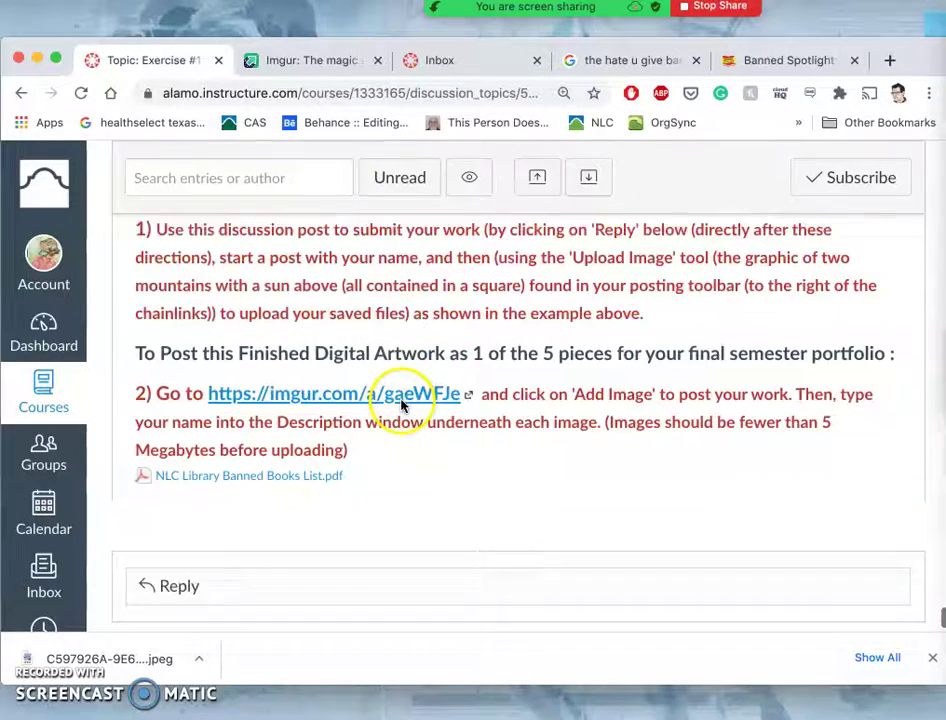
{"action": "scroll", "coordinate": [462, 412], "scroll_direction": "up", "scroll_amount": 1}
{"action": "scroll", "coordinate": [462, 412], "scroll_direction": "up", "scroll_amount": 15}
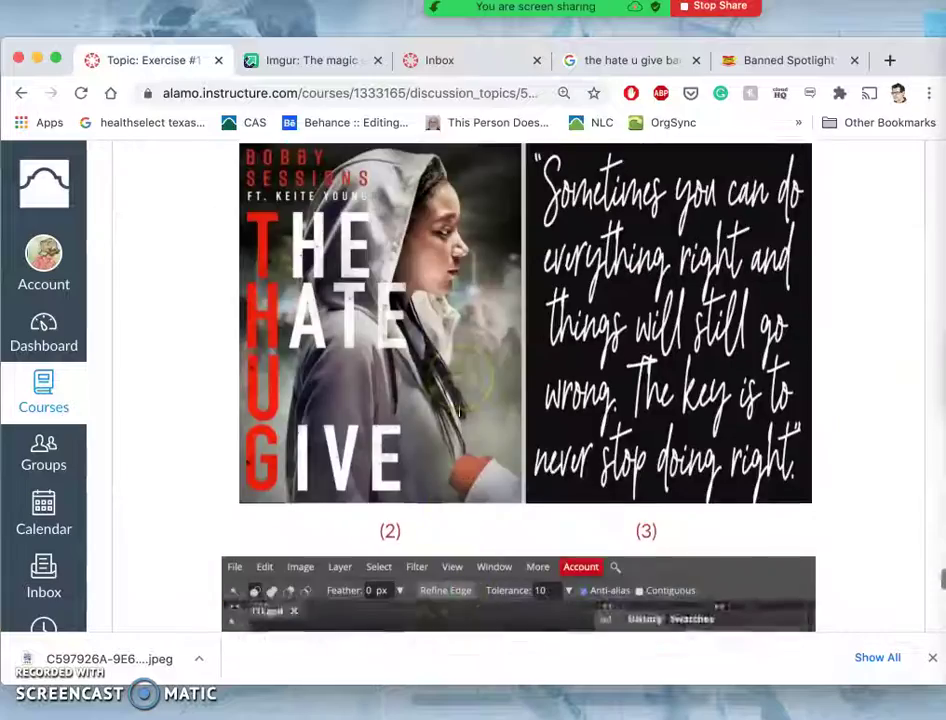
{"action": "scroll", "coordinate": [462, 412], "scroll_direction": "up", "scroll_amount": 20}
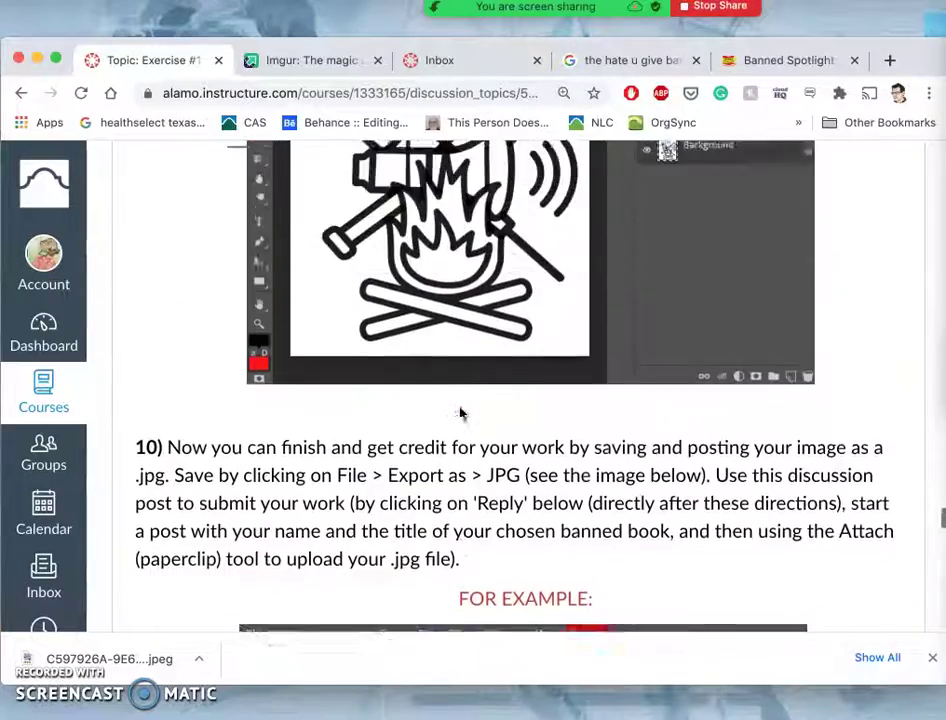
{"action": "scroll", "coordinate": [462, 412], "scroll_direction": "up", "scroll_amount": 15}
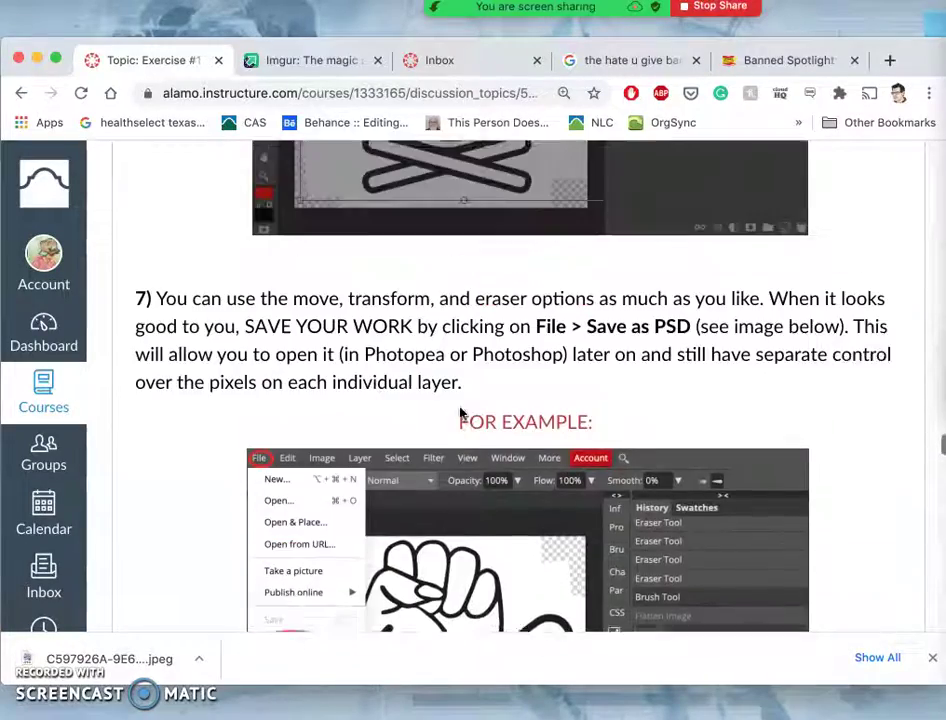
{"action": "scroll", "coordinate": [476, 305], "scroll_direction": "up", "scroll_amount": 15}
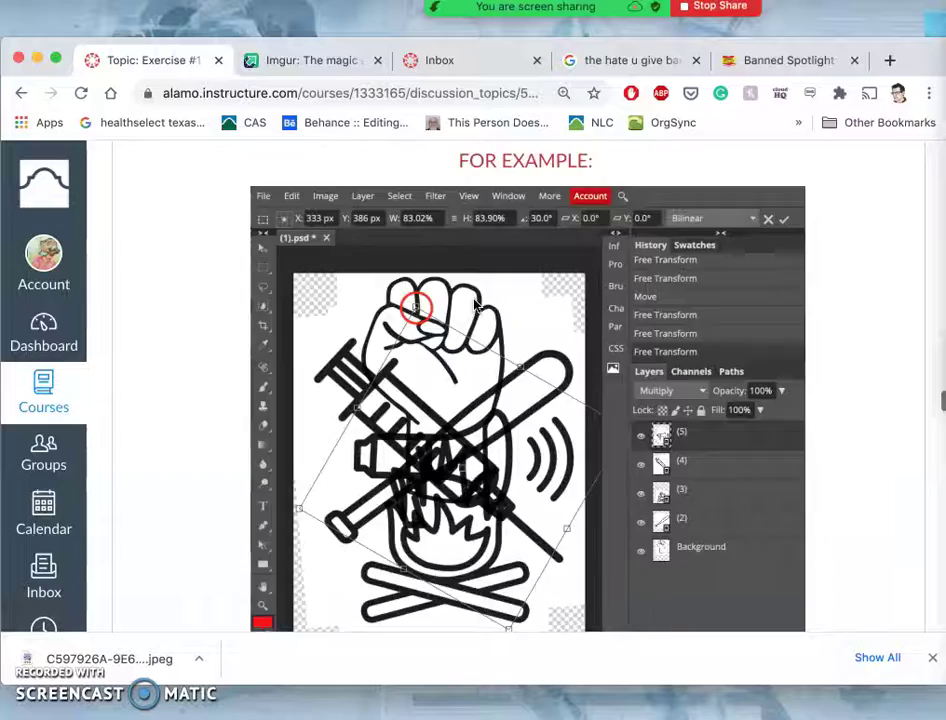
{"action": "scroll", "coordinate": [476, 305], "scroll_direction": "up", "scroll_amount": 1}
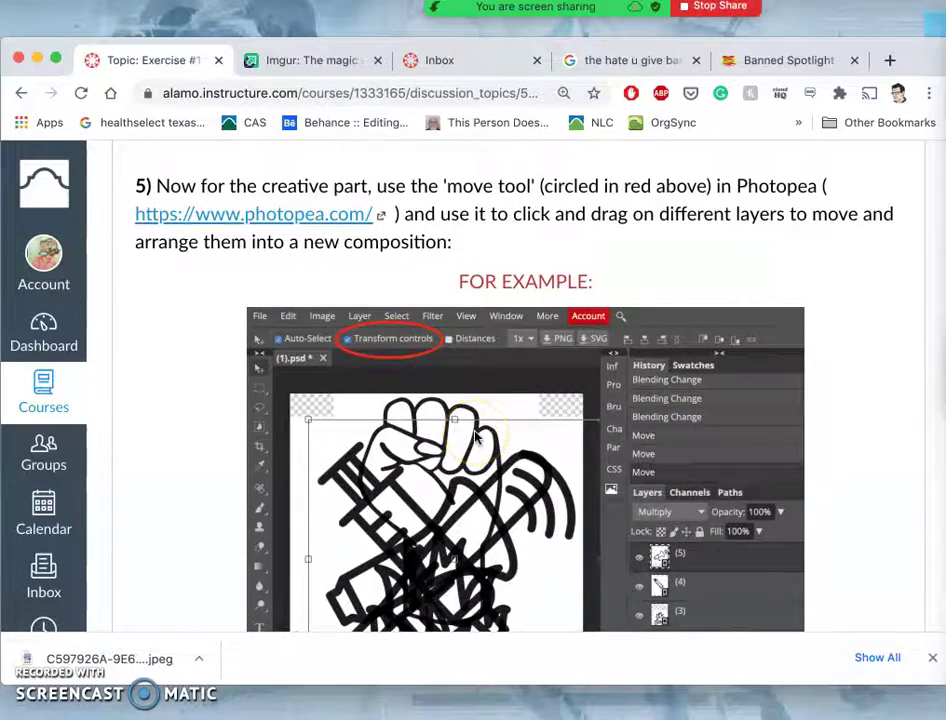
{"action": "scroll", "coordinate": [476, 437], "scroll_direction": "up", "scroll_amount": 15}
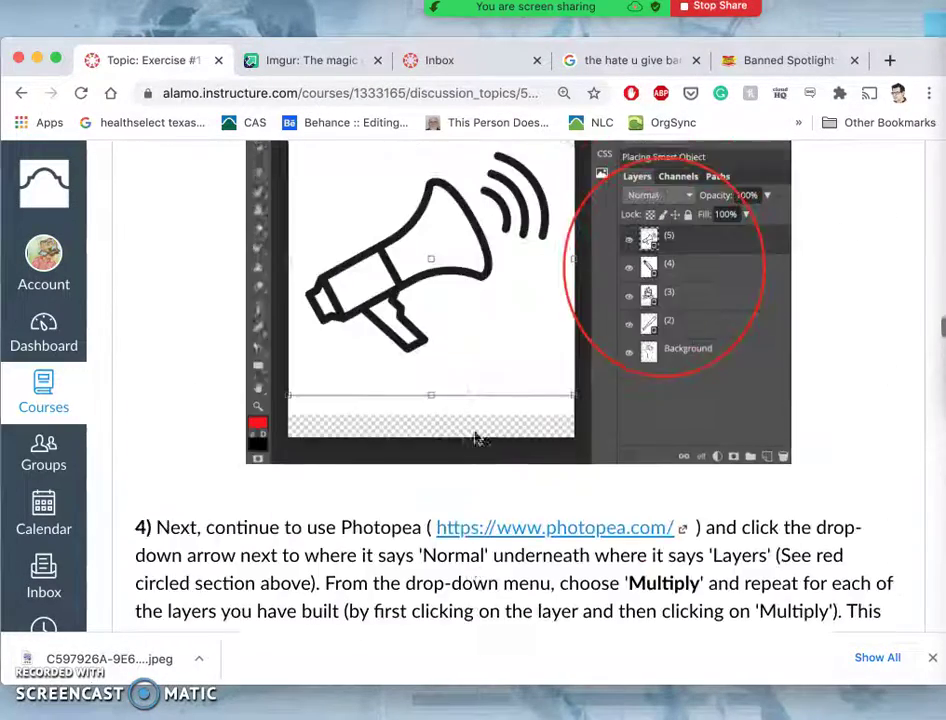
{"action": "scroll", "coordinate": [476, 437], "scroll_direction": "up", "scroll_amount": 15}
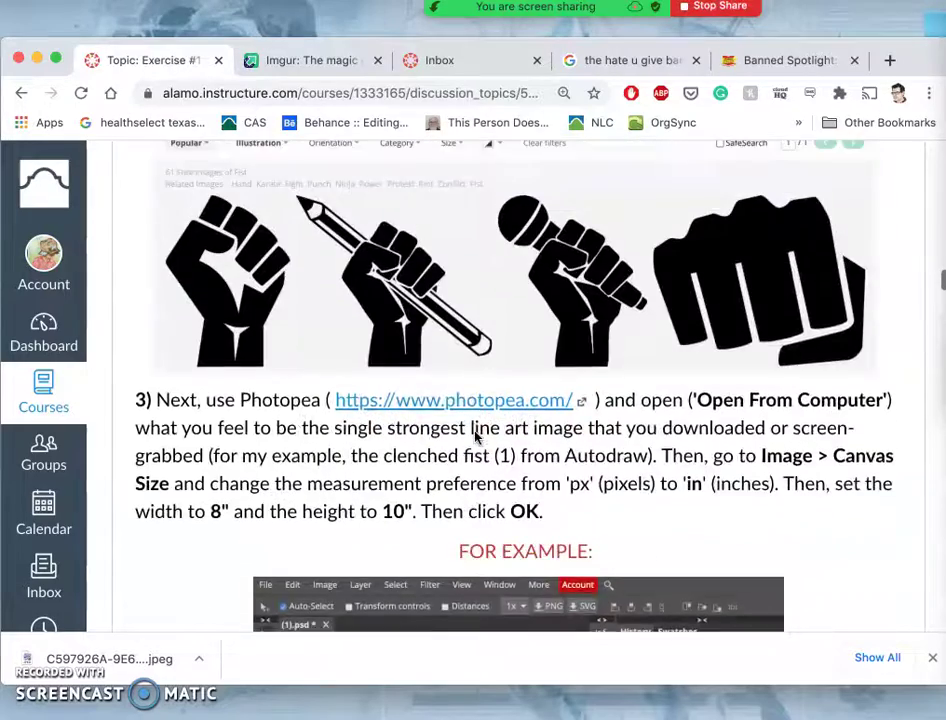
{"action": "scroll", "coordinate": [476, 437], "scroll_direction": "up", "scroll_amount": 15}
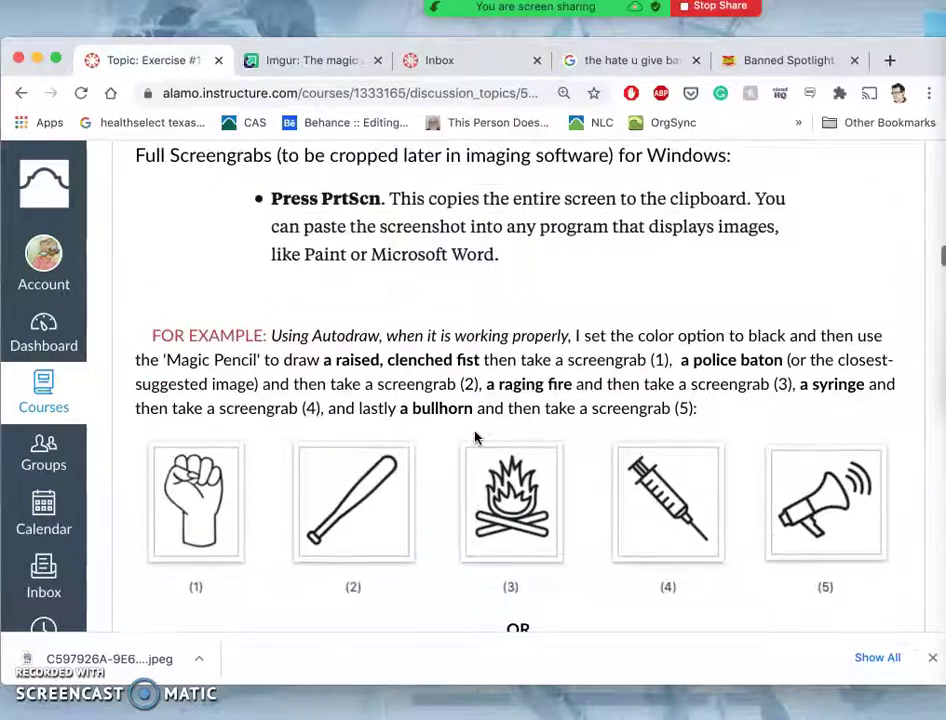
{"action": "scroll", "coordinate": [476, 437], "scroll_direction": "up", "scroll_amount": 15}
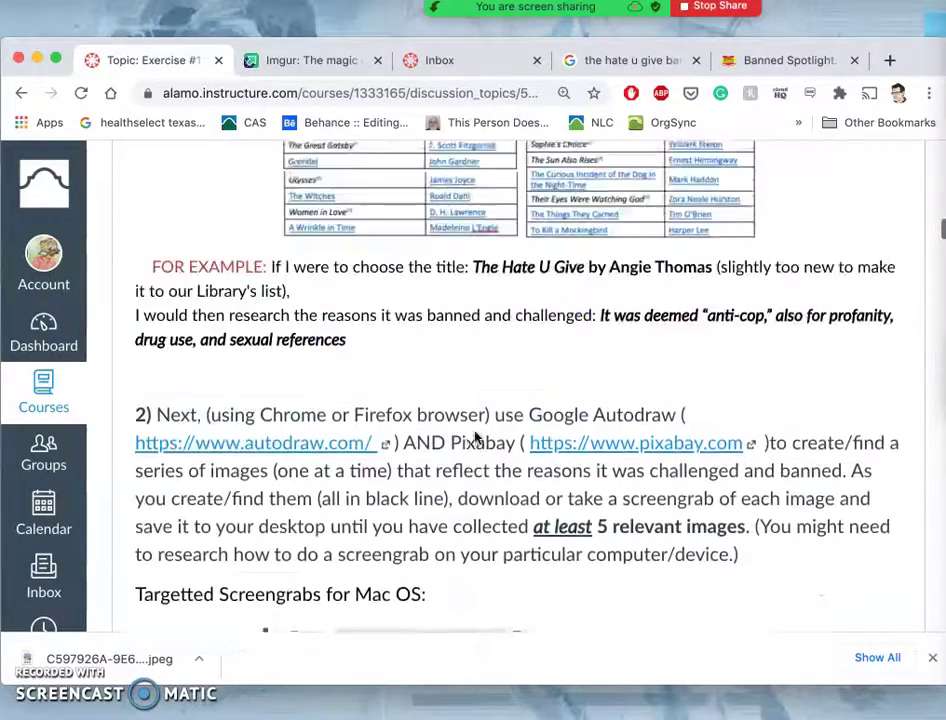
{"action": "scroll", "coordinate": [476, 437], "scroll_direction": "up", "scroll_amount": 15}
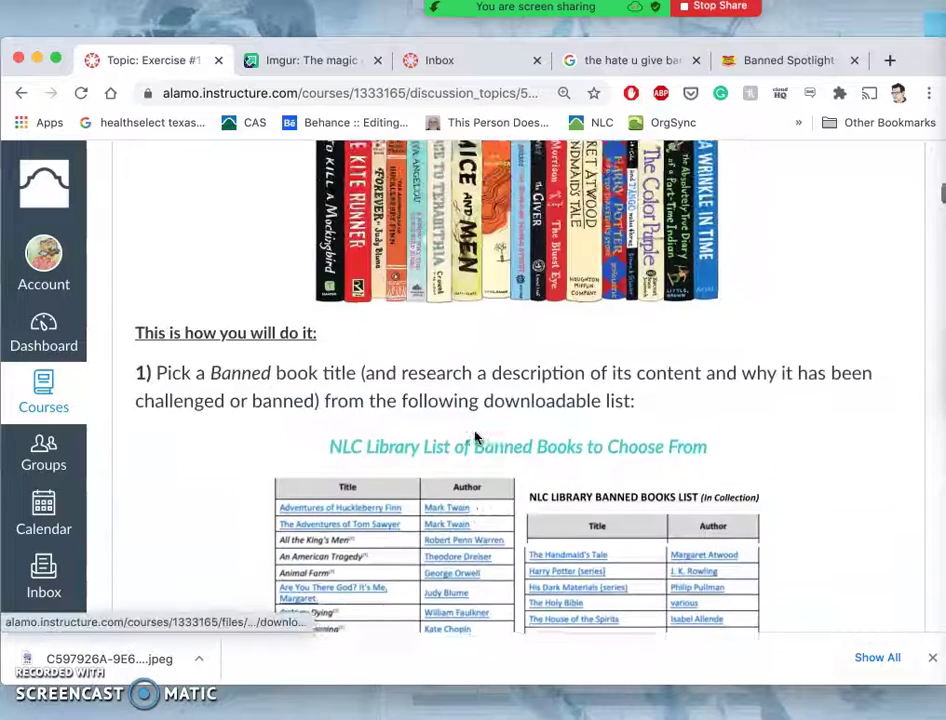
{"action": "scroll", "coordinate": [475, 437], "scroll_direction": "up", "scroll_amount": 3}
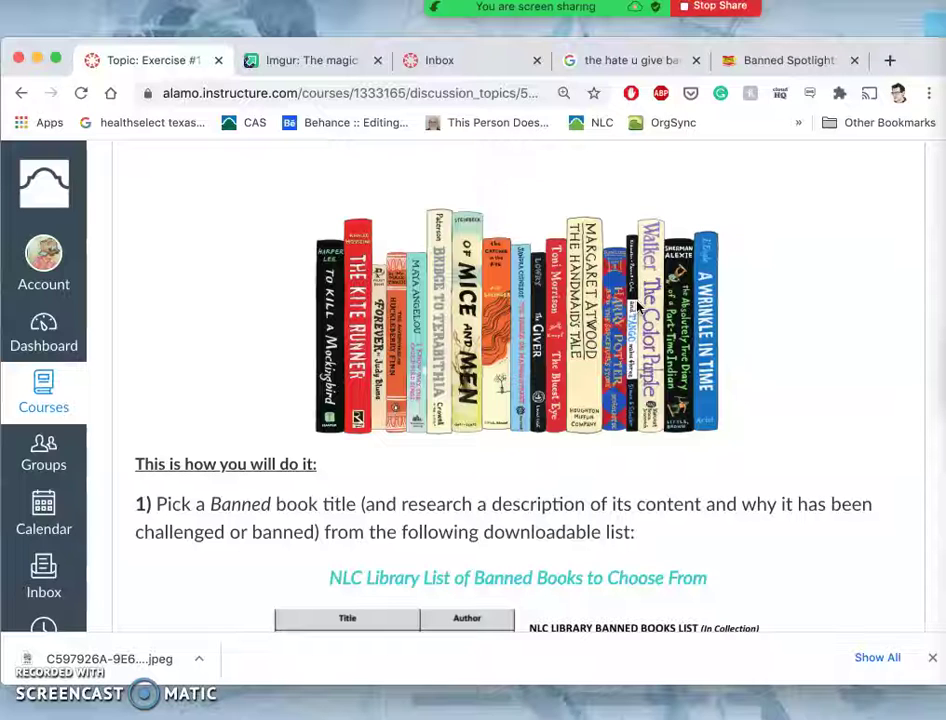
{"action": "scroll", "coordinate": [637, 305], "scroll_direction": "down", "scroll_amount": 15}
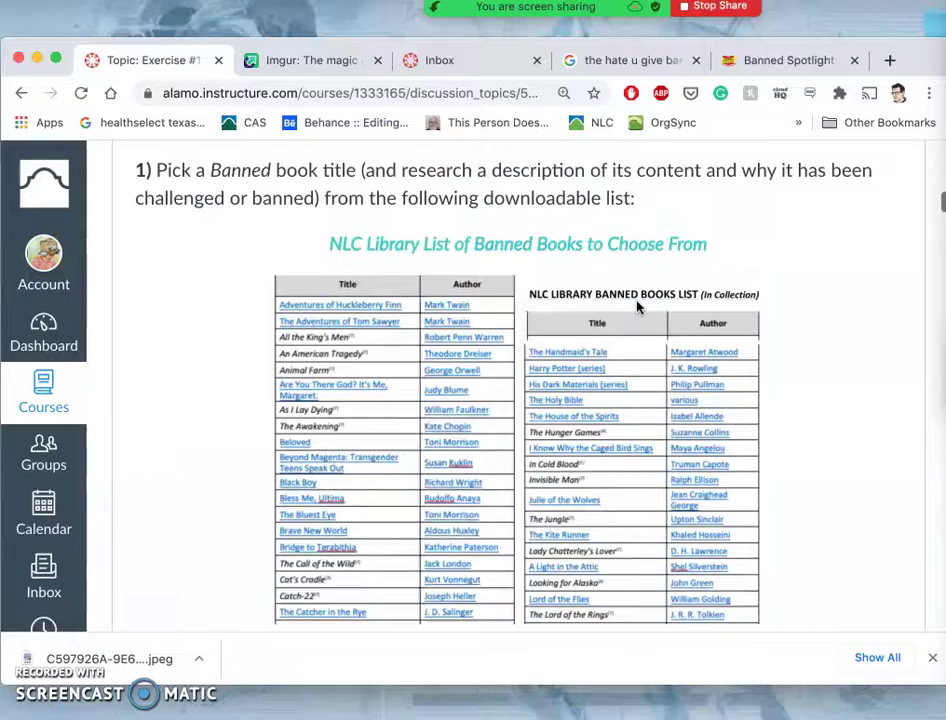
{"action": "scroll", "coordinate": [637, 305], "scroll_direction": "down", "scroll_amount": 12}
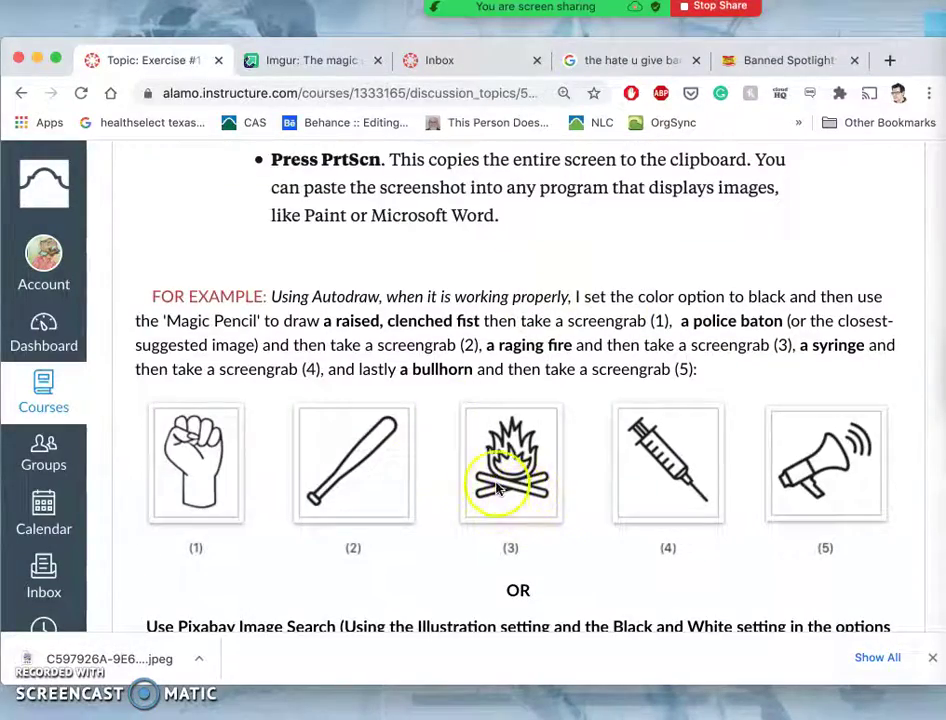
{"action": "scroll", "coordinate": [500, 490], "scroll_direction": "up", "scroll_amount": 5}
{"action": "scroll", "coordinate": [498, 488], "scroll_direction": "up", "scroll_amount": 10}
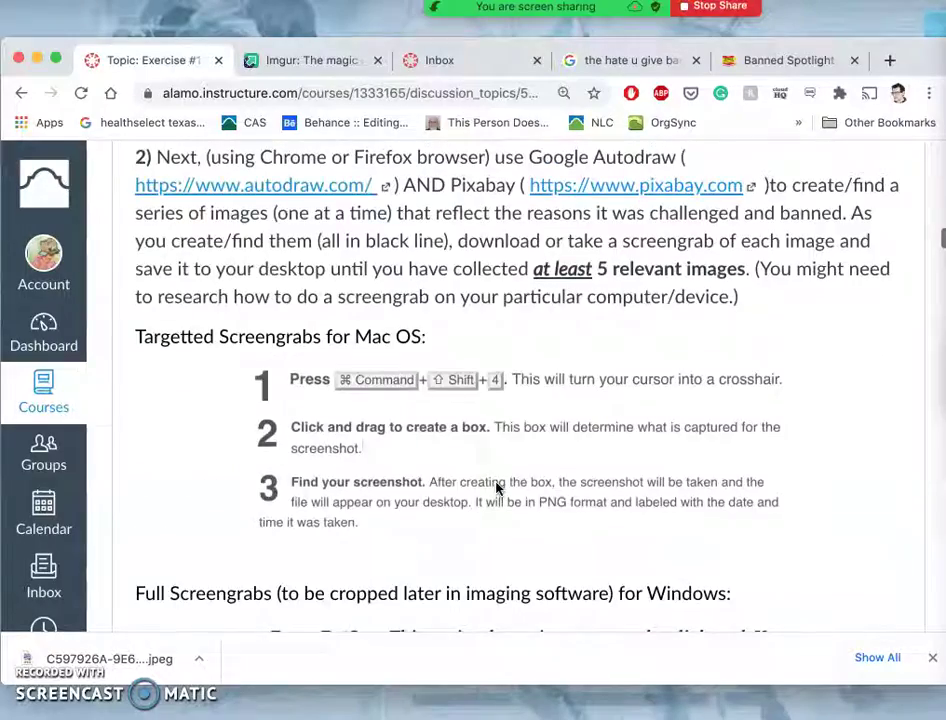
{"action": "scroll", "coordinate": [496, 488], "scroll_direction": "up", "scroll_amount": 10}
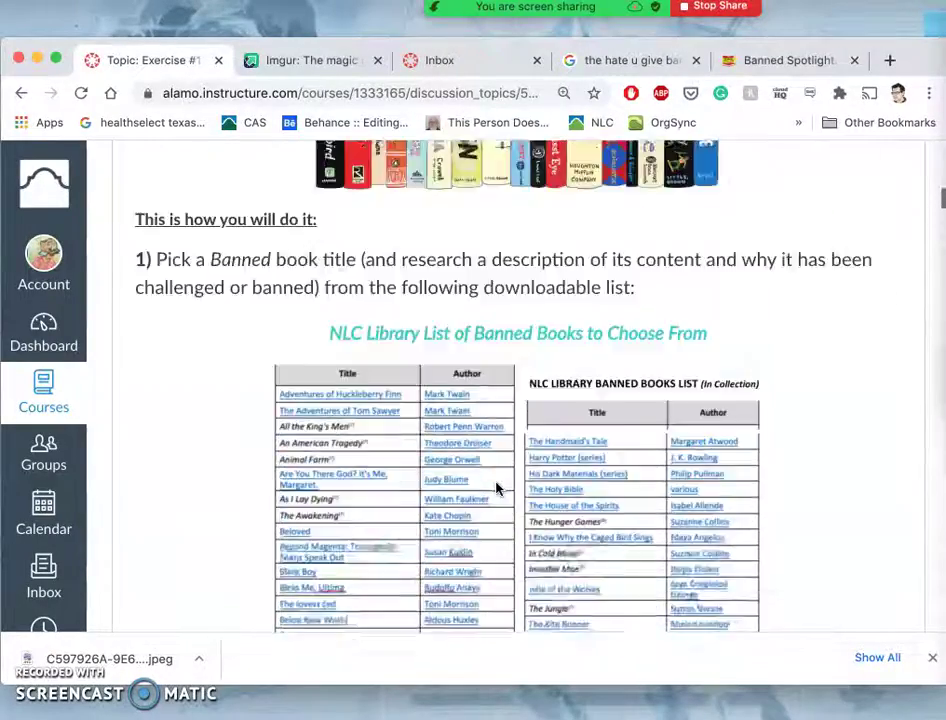
{"action": "scroll", "coordinate": [496, 488], "scroll_direction": "down", "scroll_amount": 20}
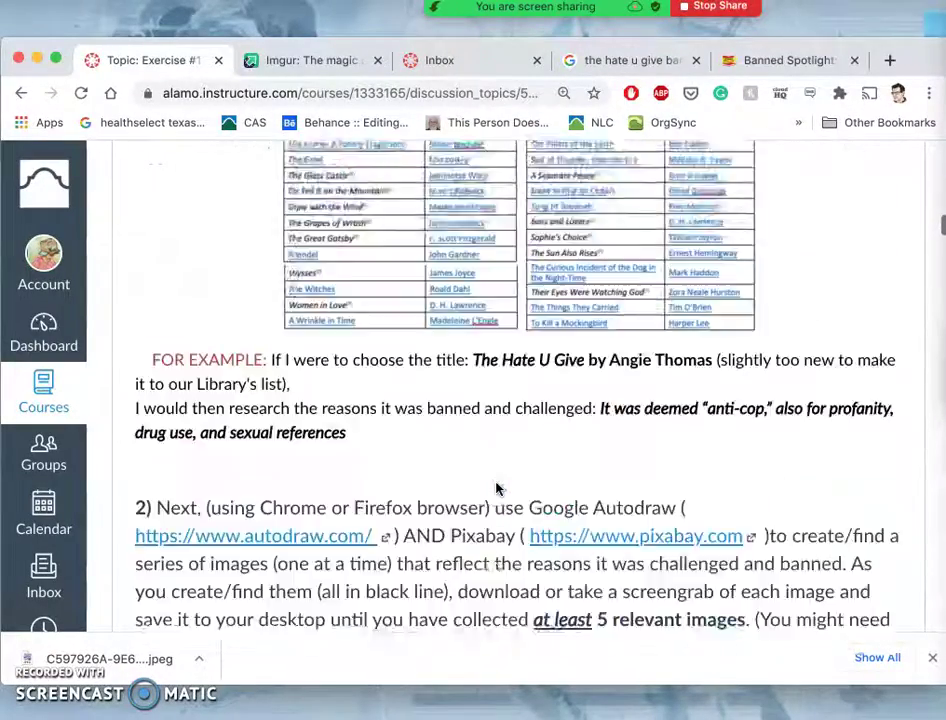
{"action": "scroll", "coordinate": [498, 488], "scroll_direction": "up", "scroll_amount": 2}
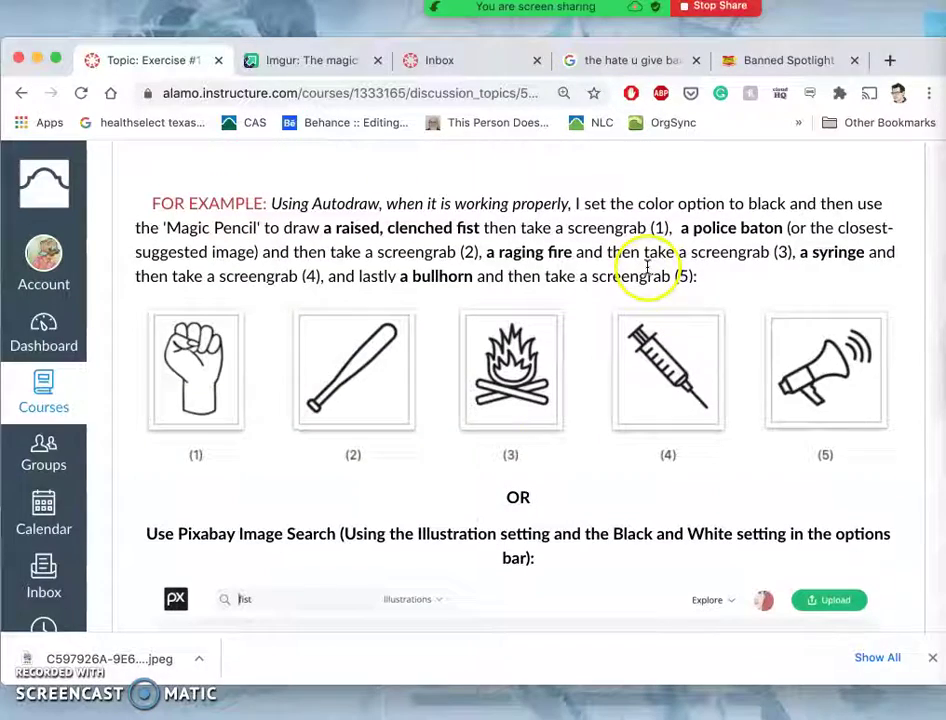
{"action": "left_click", "coordinate": [776, 61]}
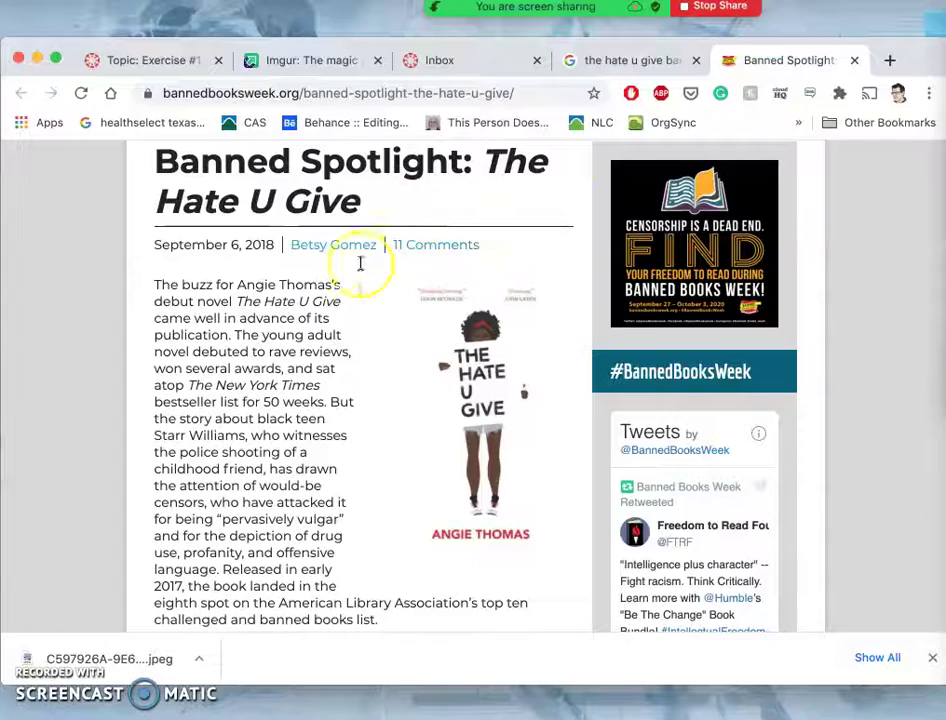
{"action": "scroll", "coordinate": [317, 363], "scroll_direction": "down", "scroll_amount": 5}
{"action": "scroll", "coordinate": [321, 363], "scroll_direction": "down", "scroll_amount": 10}
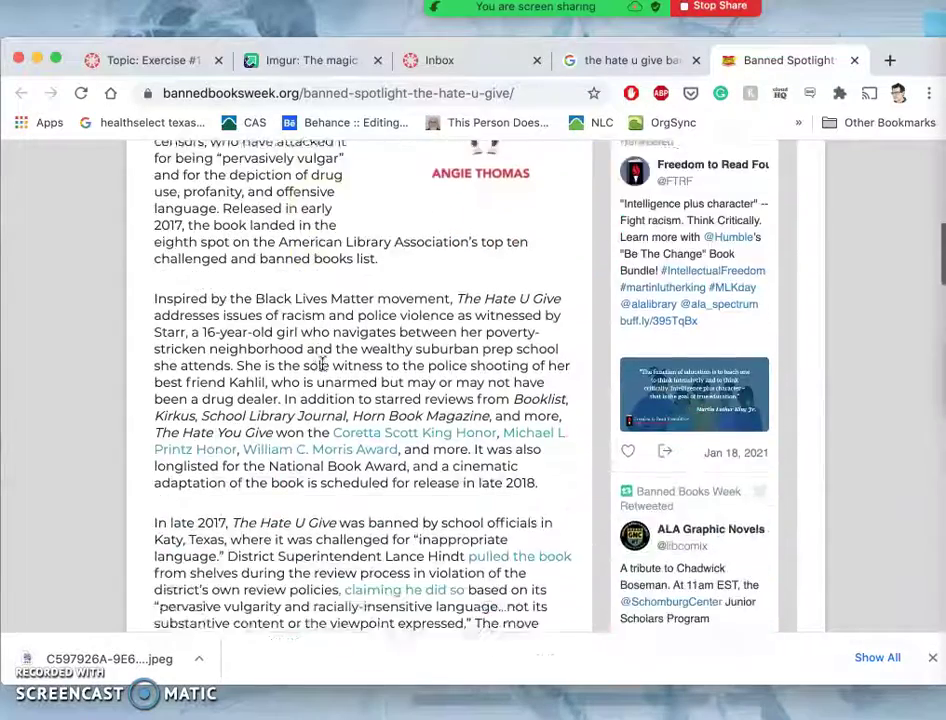
{"action": "scroll", "coordinate": [321, 363], "scroll_direction": "down", "scroll_amount": 2}
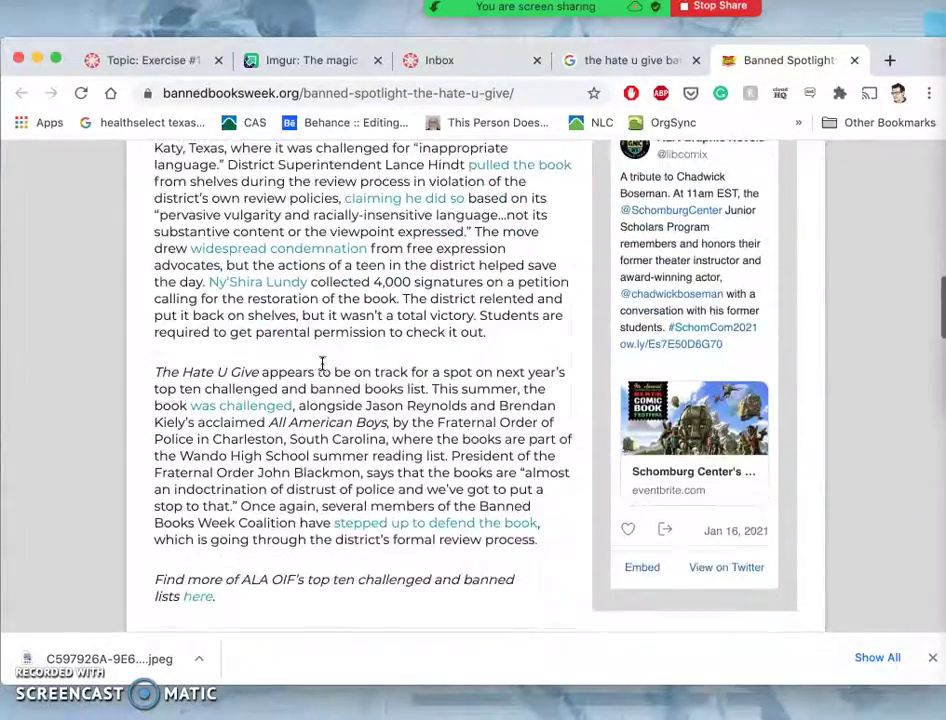
{"action": "scroll", "coordinate": [321, 365], "scroll_direction": "up", "scroll_amount": 8}
{"action": "scroll", "coordinate": [321, 365], "scroll_direction": "up", "scroll_amount": 10}
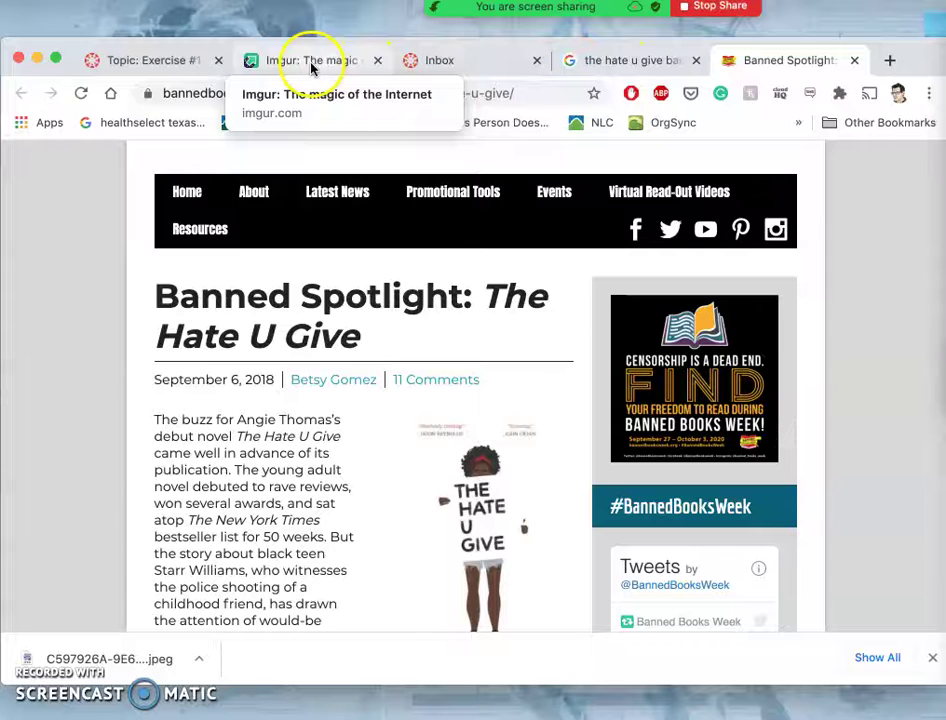
Return to the Exercise #1 tab and scroll to step 2's AutoDraw and Pixabay links.
{"action": "left_click", "coordinate": [176, 66]}
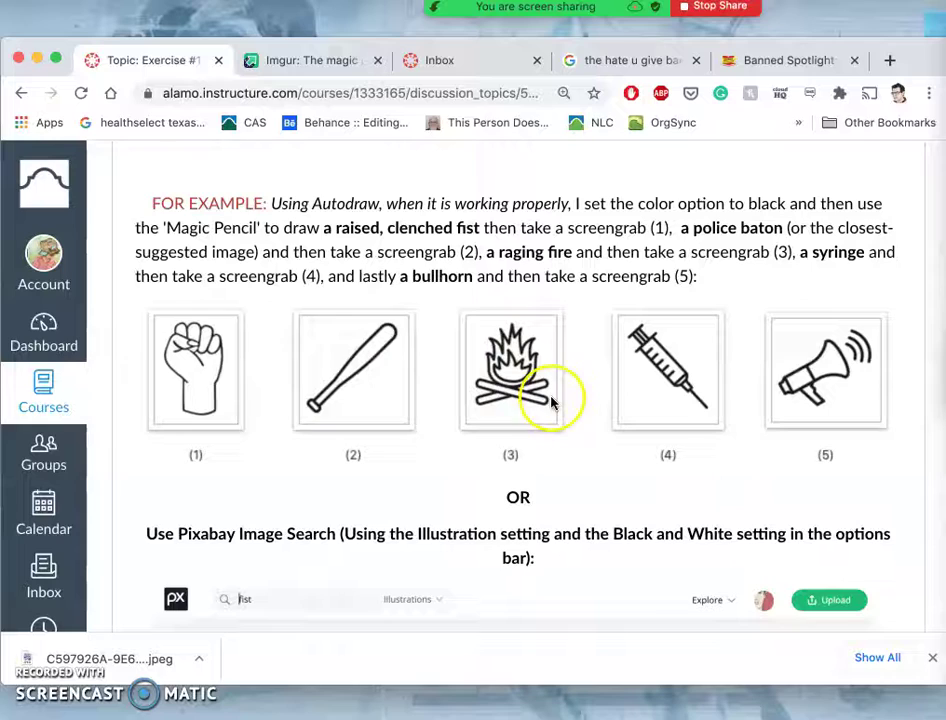
{"action": "scroll", "coordinate": [481, 369], "scroll_direction": "down", "scroll_amount": 3}
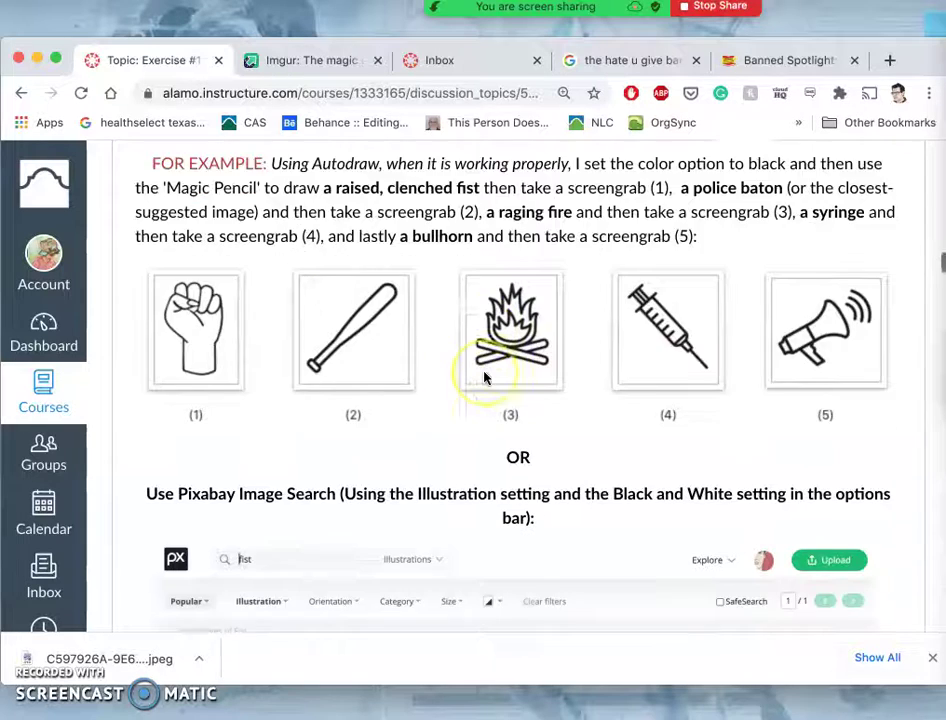
{"action": "scroll", "coordinate": [483, 371], "scroll_direction": "up", "scroll_amount": 5}
{"action": "scroll", "coordinate": [484, 377], "scroll_direction": "up", "scroll_amount": 10}
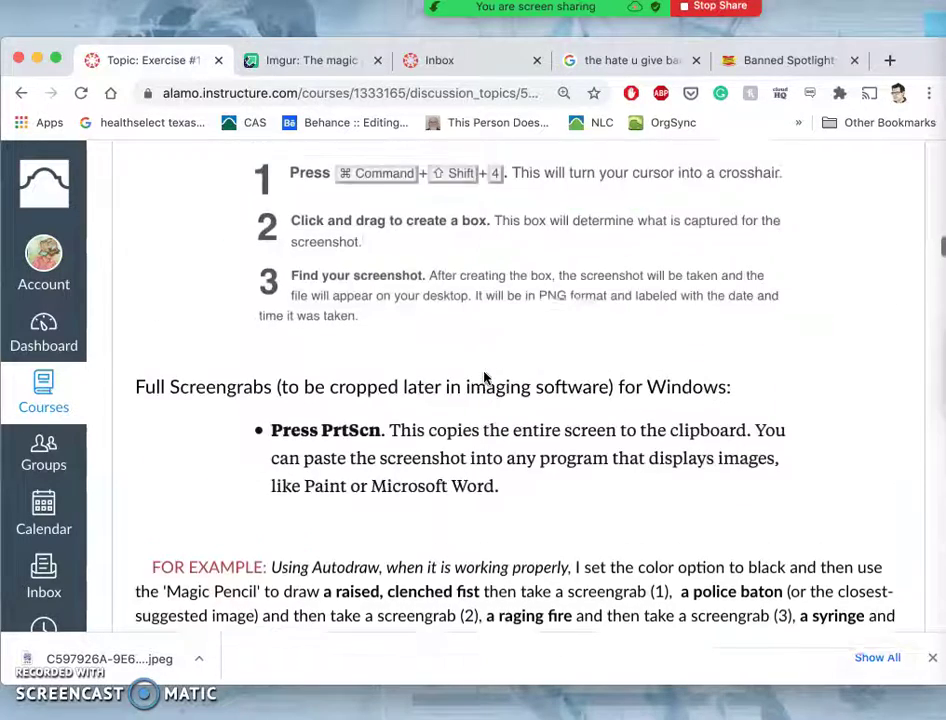
{"action": "scroll", "coordinate": [484, 377], "scroll_direction": "up", "scroll_amount": 1}
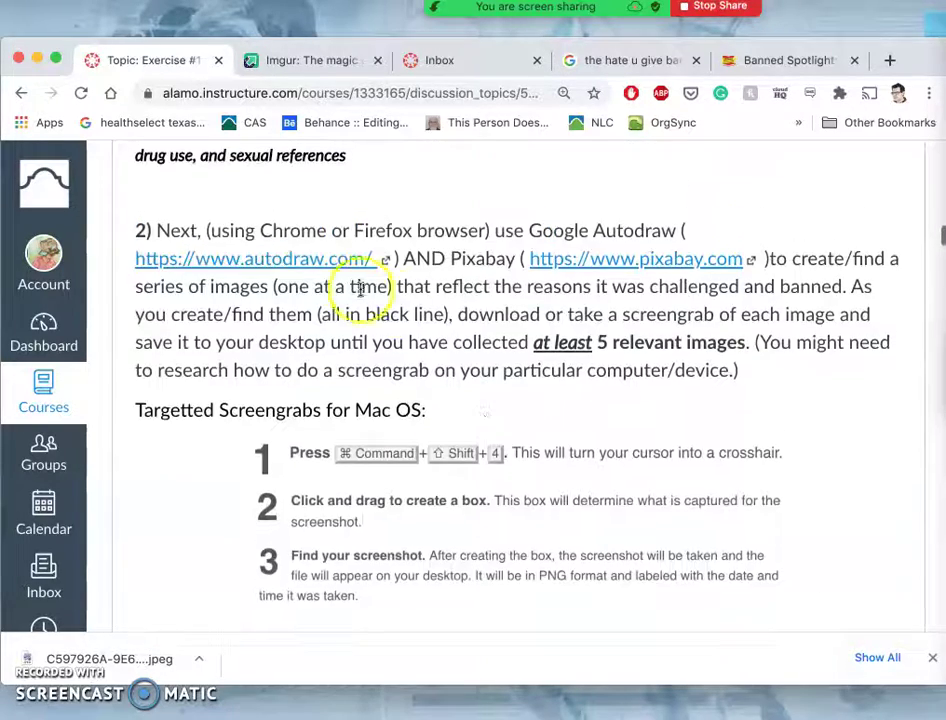
Open autodraw.com in a new tab and bring up its hamburger menu.
{"action": "right_click", "coordinate": [305, 265]}
{"action": "left_click", "coordinate": [342, 271]}
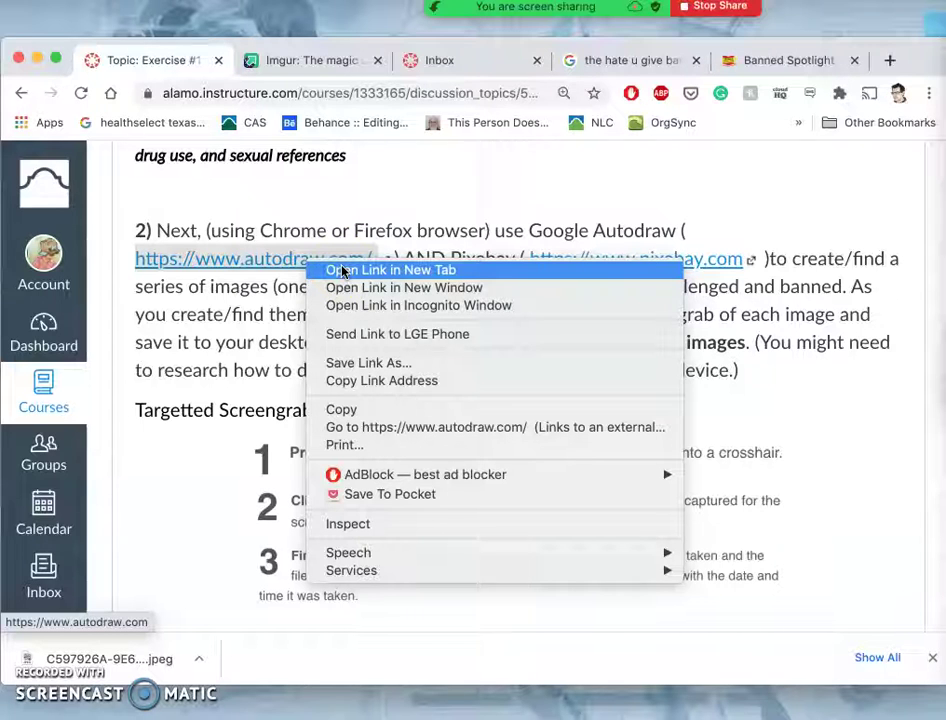
{"action": "left_click", "coordinate": [347, 275]}
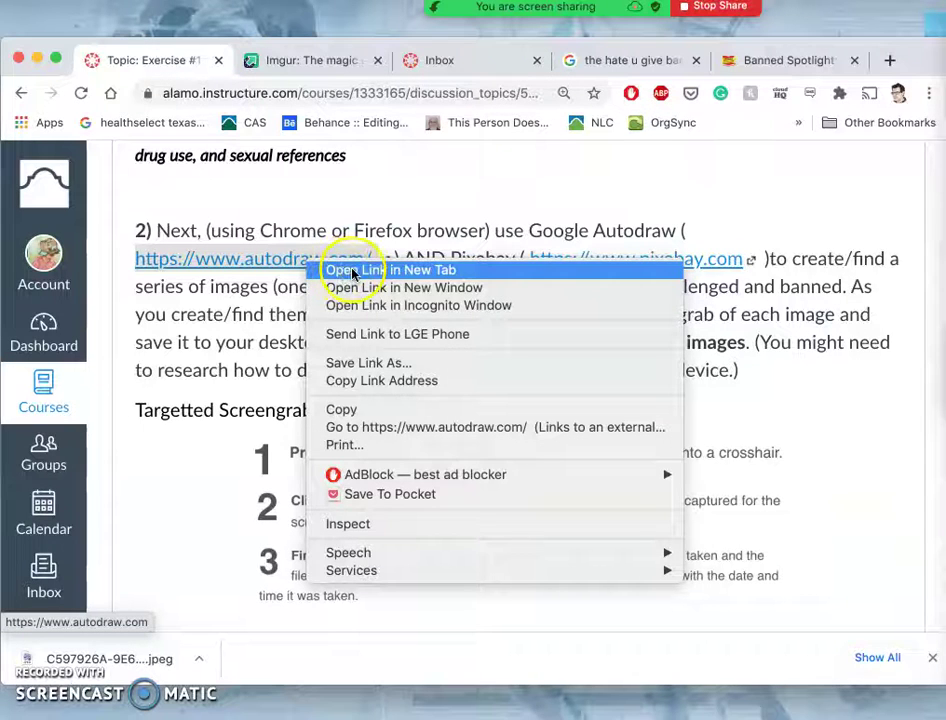
{"action": "left_click", "coordinate": [351, 271]}
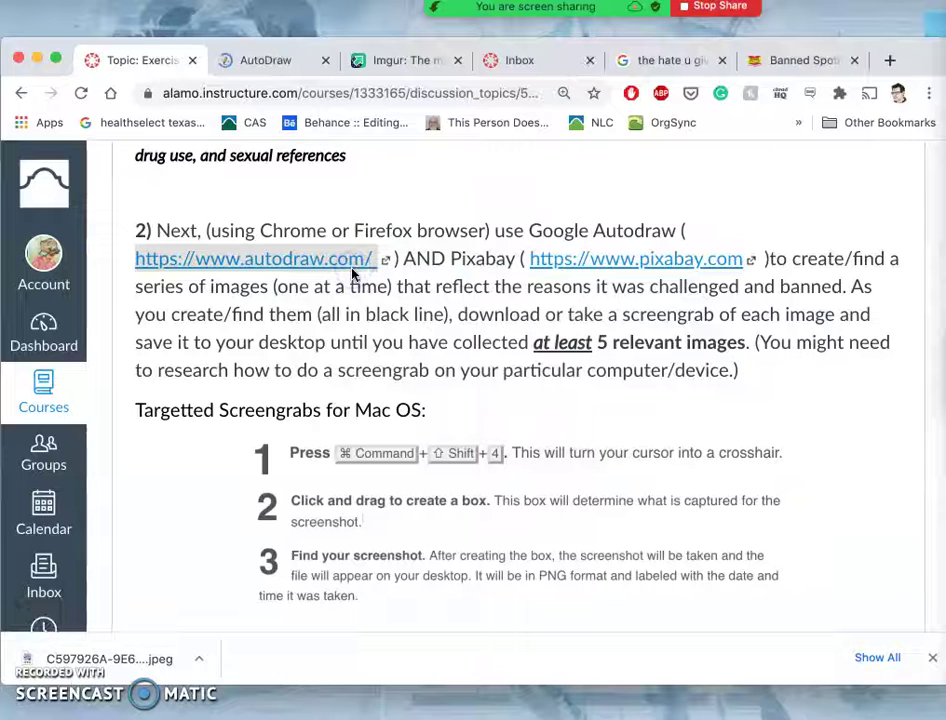
{"action": "left_click", "coordinate": [316, 262]}
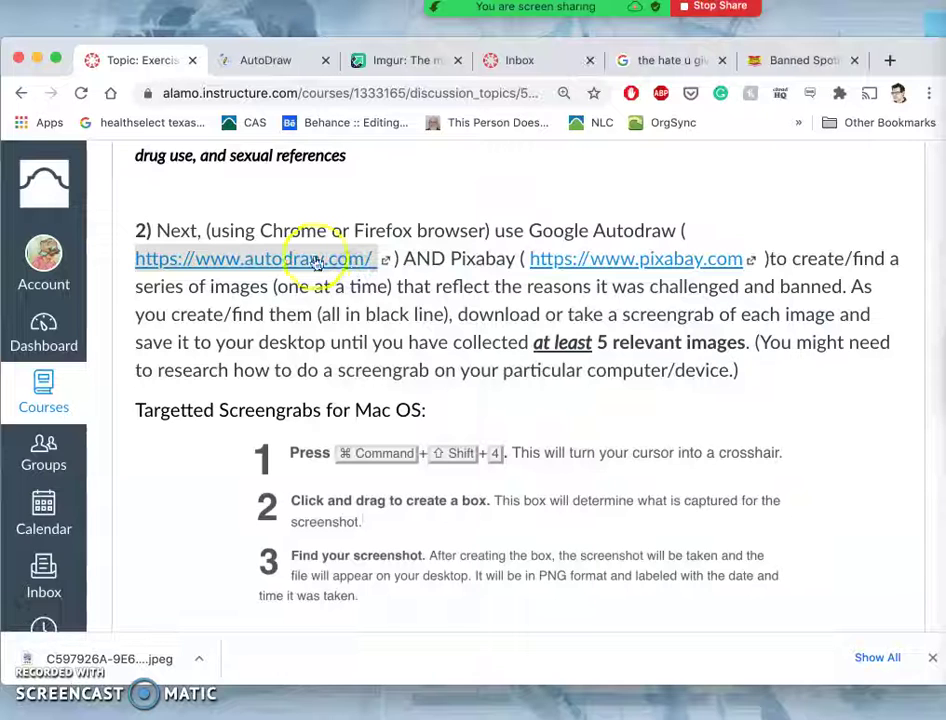
{"action": "left_click", "coordinate": [282, 66]}
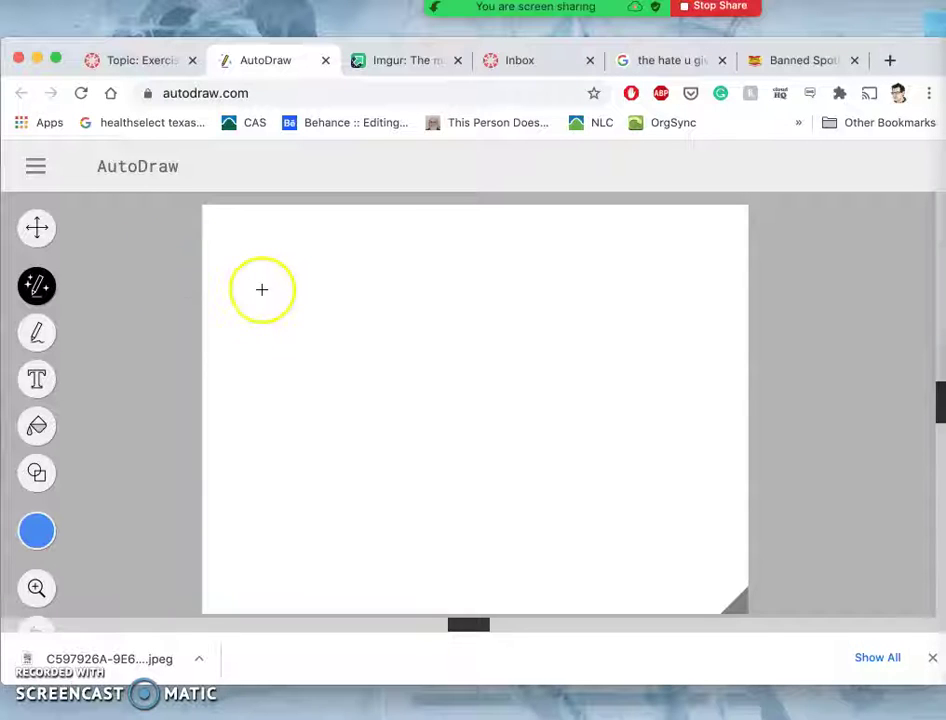
{"action": "left_click", "coordinate": [37, 170]}
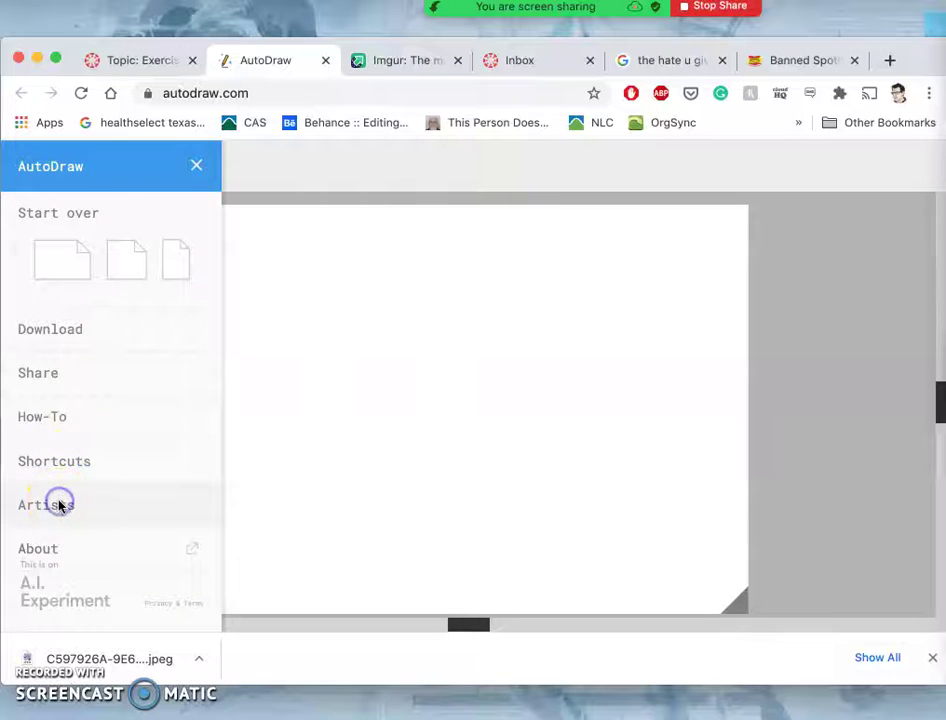
From AutoDraw's Artists credits, open Selman Design in a new tab and view the CC BY 4.0 licence.
{"action": "left_click", "coordinate": [218, 505]}
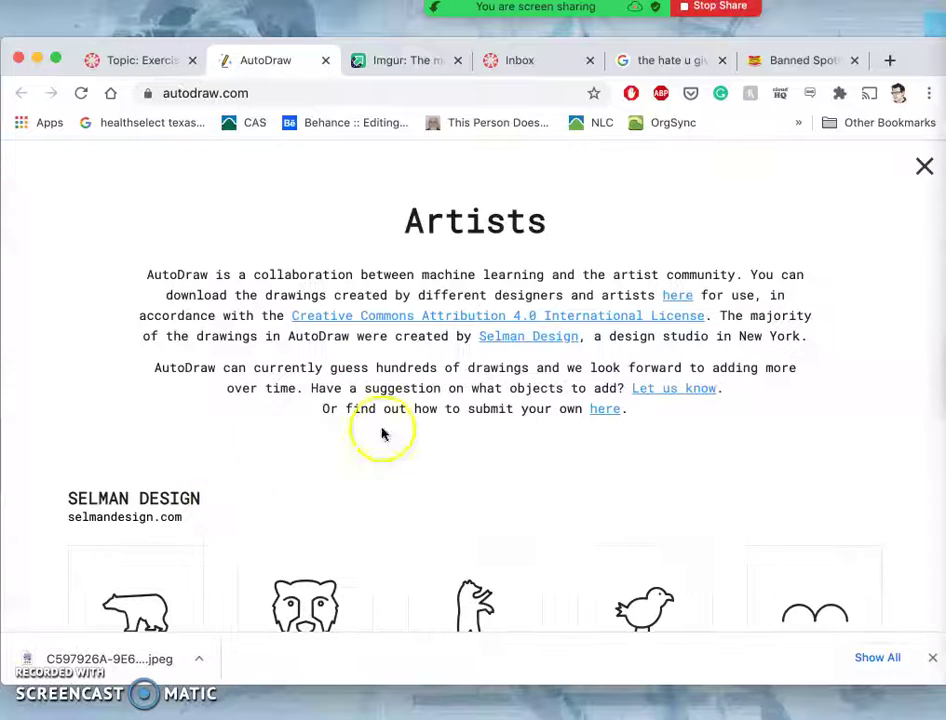
{"action": "right_click", "coordinate": [520, 342]}
{"action": "left_click", "coordinate": [551, 351]}
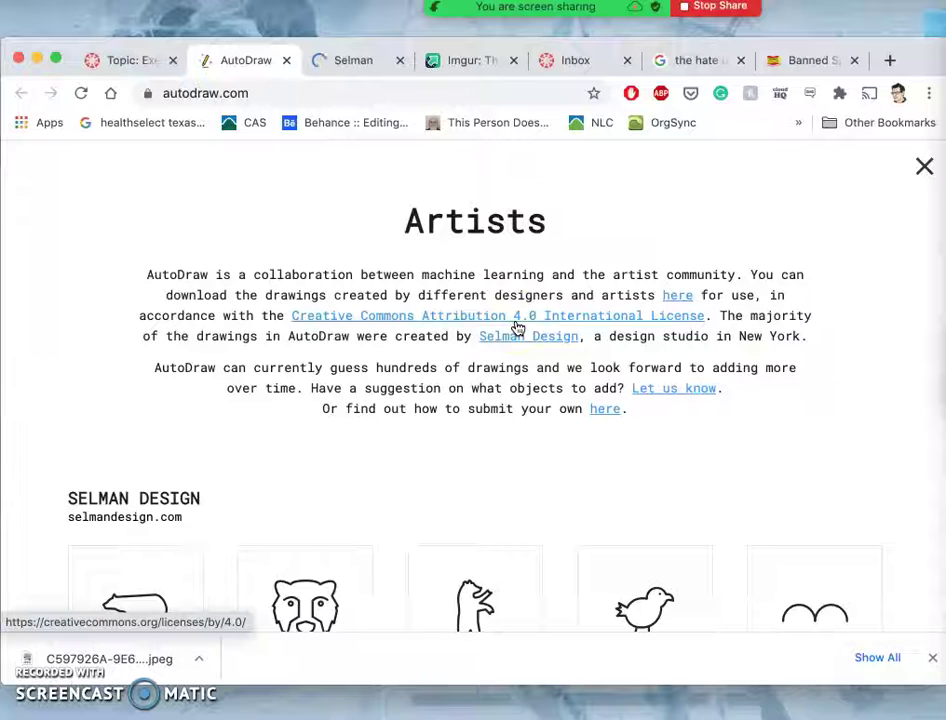
{"action": "left_click", "coordinate": [390, 318]}
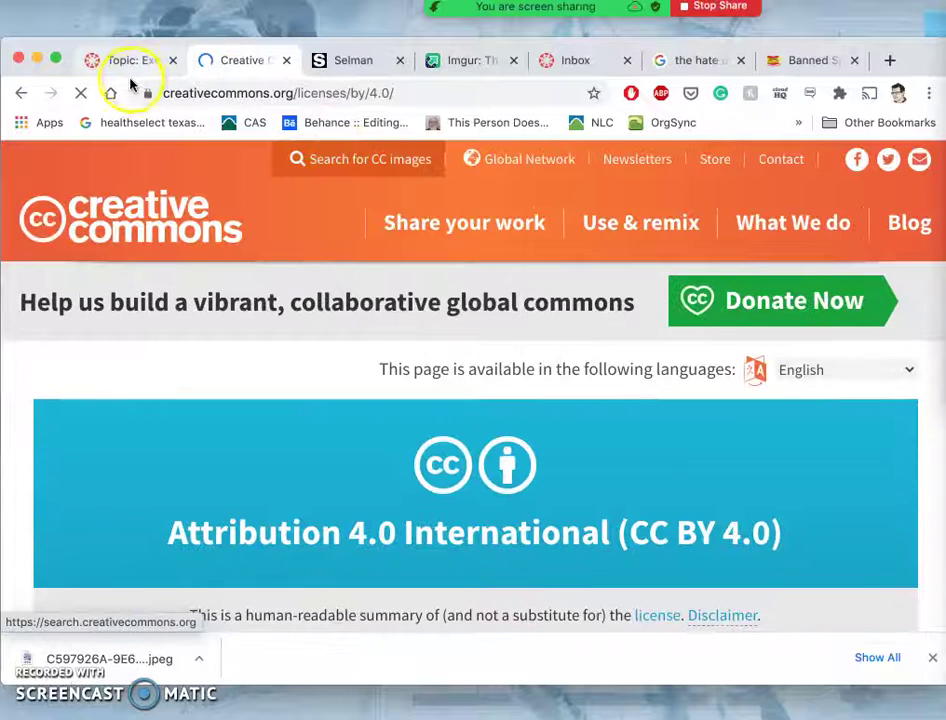
{"action": "scroll", "coordinate": [527, 470], "scroll_direction": "down", "scroll_amount": 1}
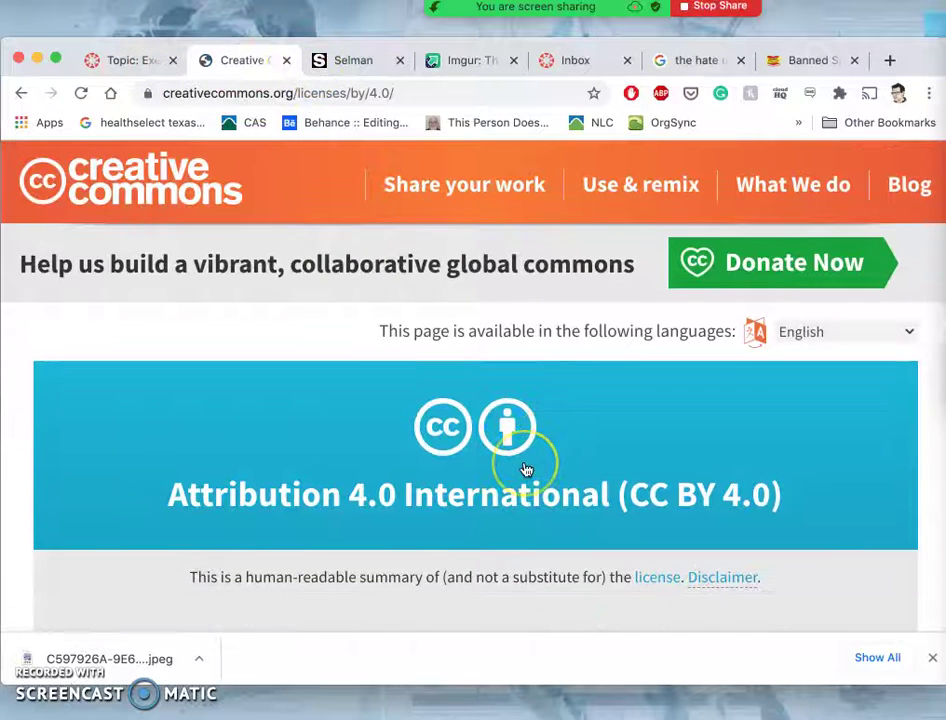
{"action": "scroll", "coordinate": [527, 470], "scroll_direction": "down", "scroll_amount": 5}
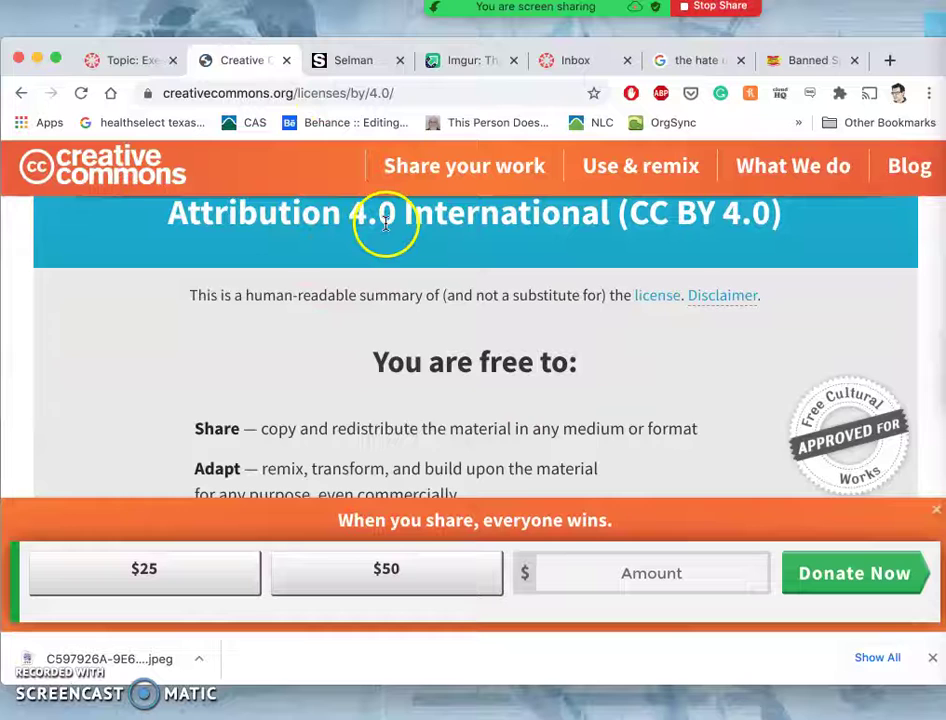
{"action": "scroll", "coordinate": [422, 295], "scroll_direction": "up", "scroll_amount": 2}
{"action": "scroll", "coordinate": [424, 296], "scroll_direction": "up", "scroll_amount": 1}
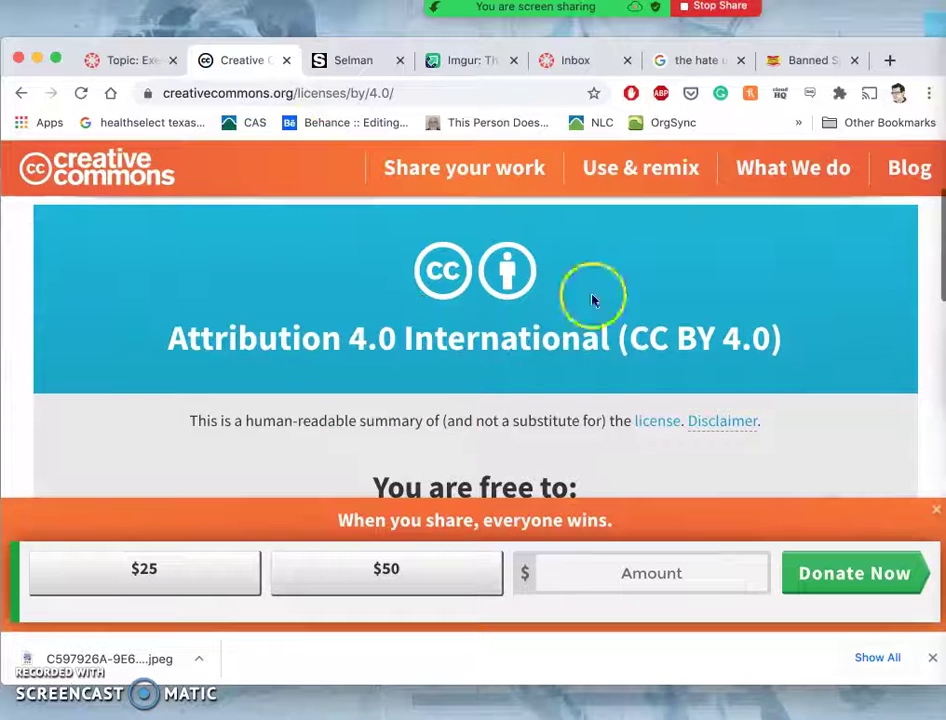
{"action": "left_click", "coordinate": [937, 516]}
{"action": "scroll", "coordinate": [671, 458], "scroll_direction": "down", "scroll_amount": 3}
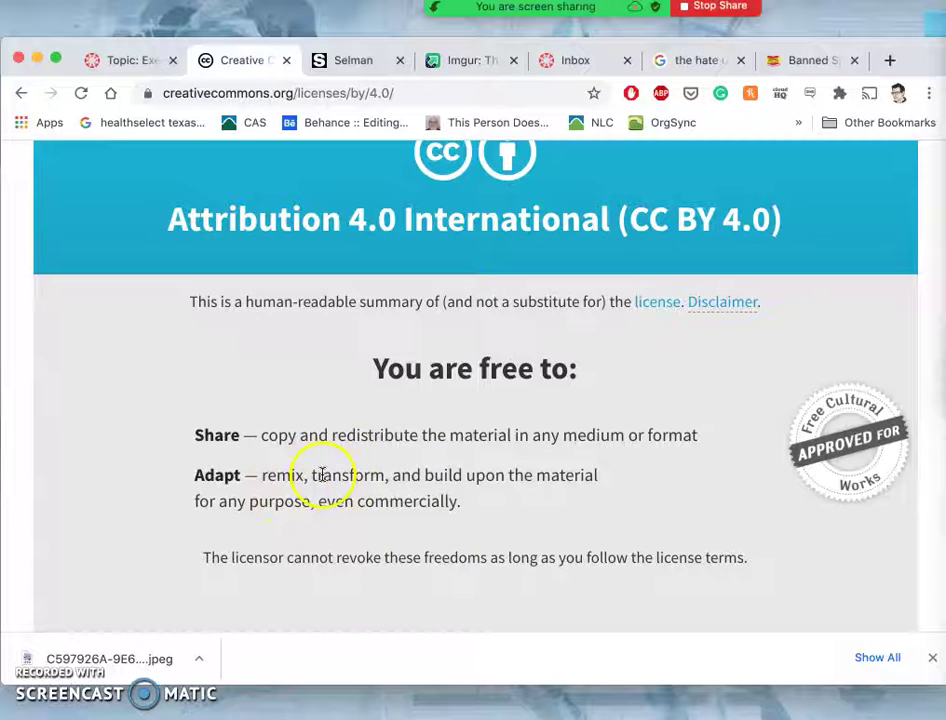
{"action": "scroll", "coordinate": [349, 492], "scroll_direction": "up", "scroll_amount": 2}
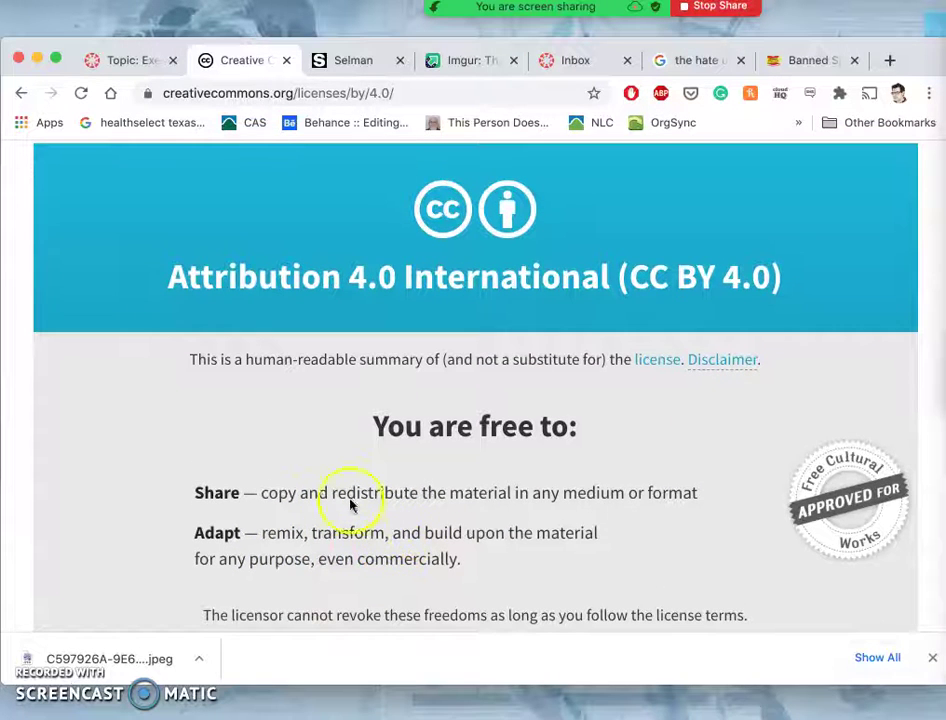
{"action": "scroll", "coordinate": [338, 546], "scroll_direction": "down", "scroll_amount": 5}
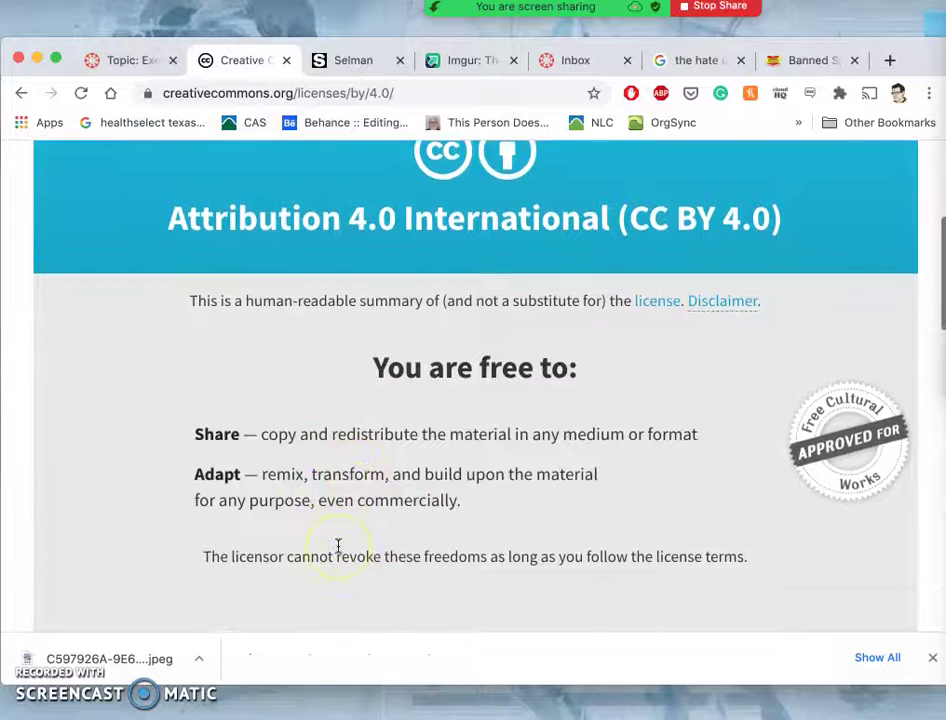
{"action": "scroll", "coordinate": [338, 546], "scroll_direction": "up", "scroll_amount": 4}
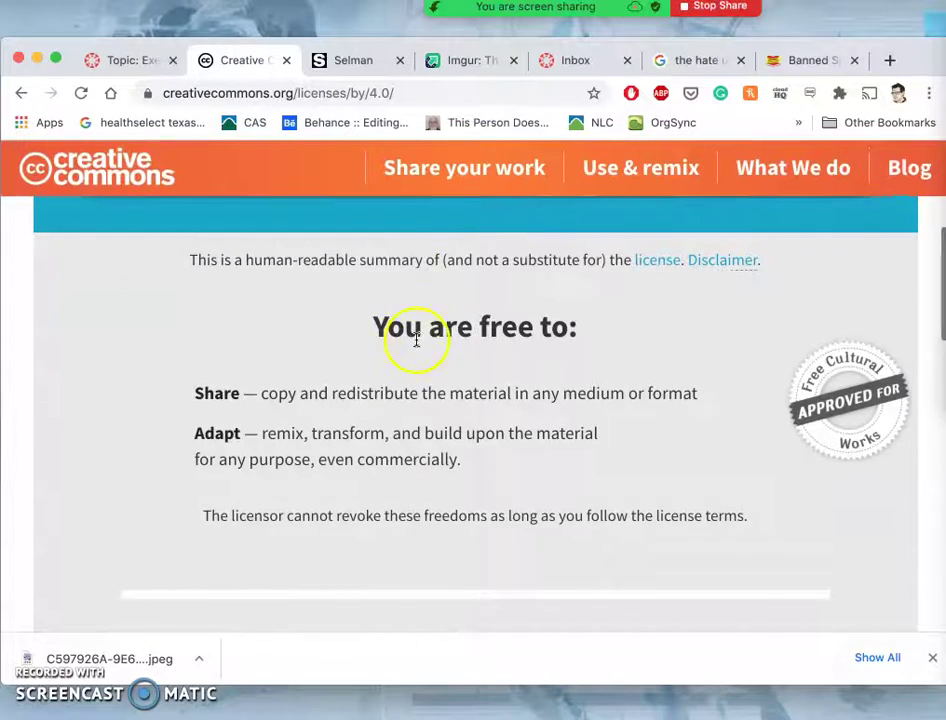
{"action": "scroll", "coordinate": [416, 338], "scroll_direction": "up", "scroll_amount": 3}
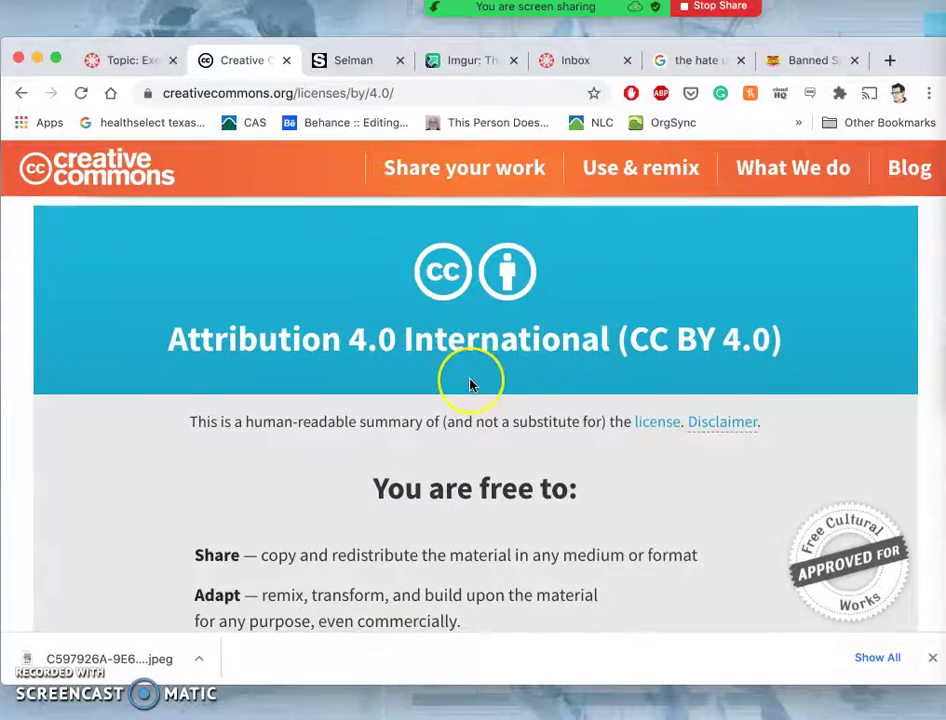
{"action": "scroll", "coordinate": [471, 382], "scroll_direction": "down", "scroll_amount": 10}
{"action": "scroll", "coordinate": [472, 385], "scroll_direction": "up", "scroll_amount": 2}
{"action": "left_click", "coordinate": [448, 341]}
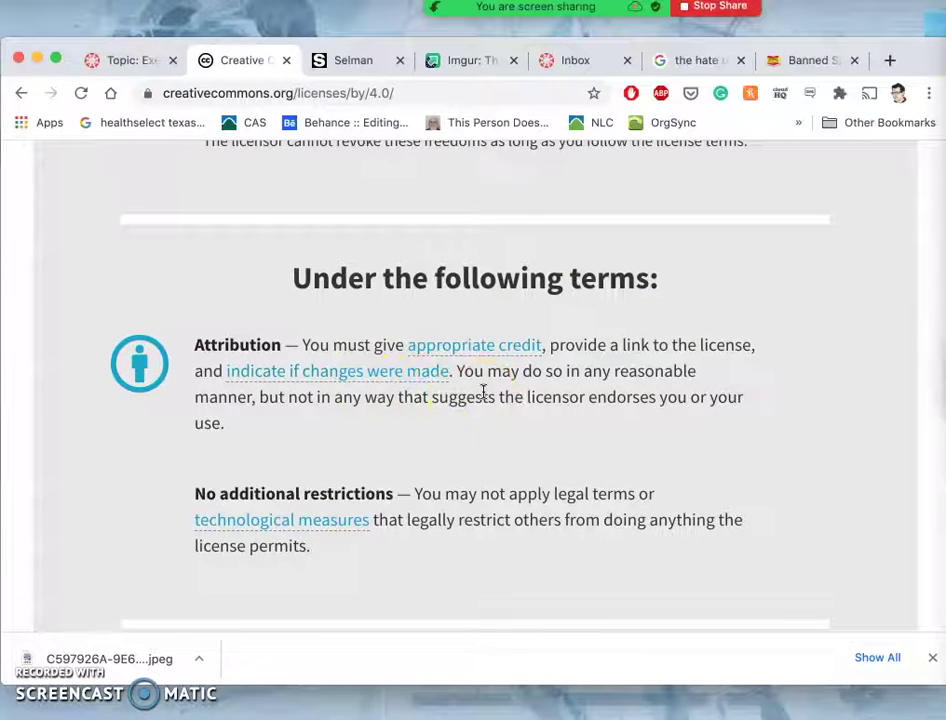
{"action": "scroll", "coordinate": [483, 392], "scroll_direction": "up", "scroll_amount": 3}
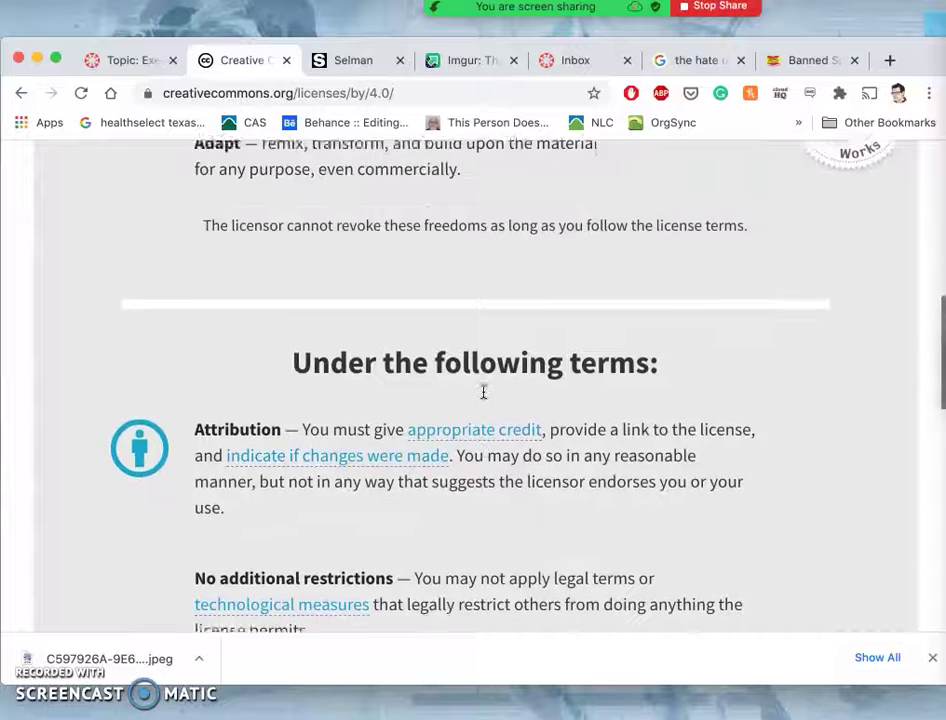
{"action": "scroll", "coordinate": [483, 392], "scroll_direction": "up", "scroll_amount": 8}
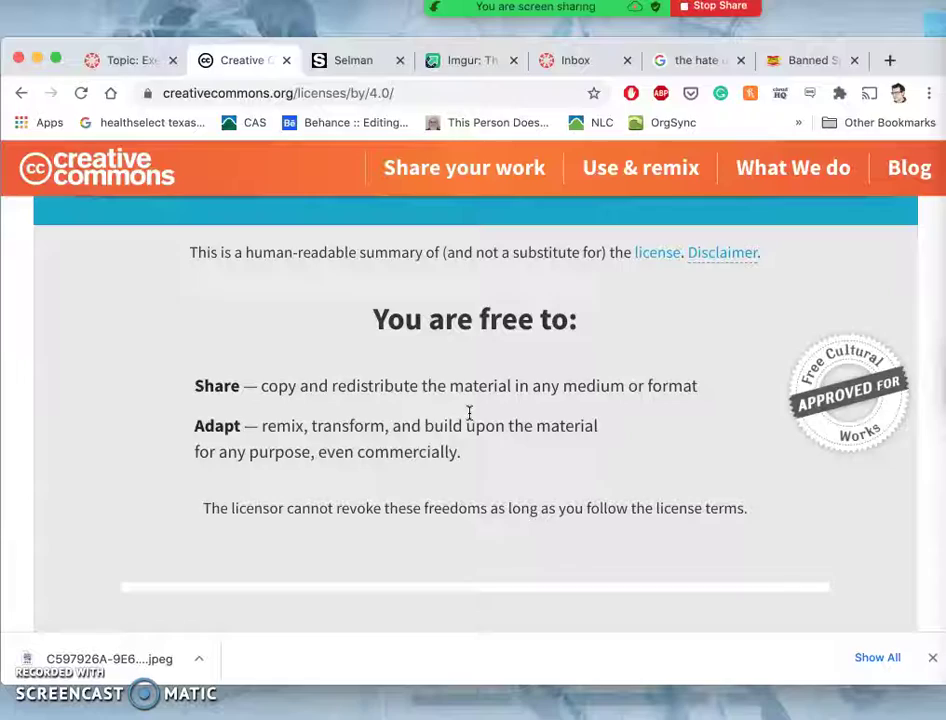
Browse the selmandesign.com project grid, including the 'it ain't ok mama' project.
{"action": "left_click", "coordinate": [353, 65]}
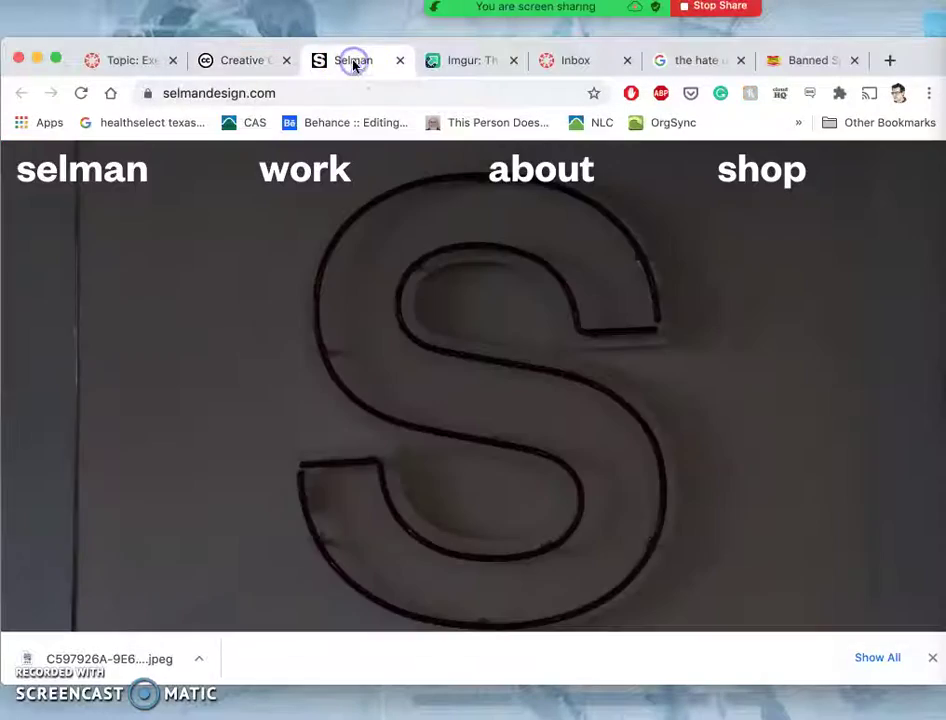
{"action": "left_click", "coordinate": [507, 333]}
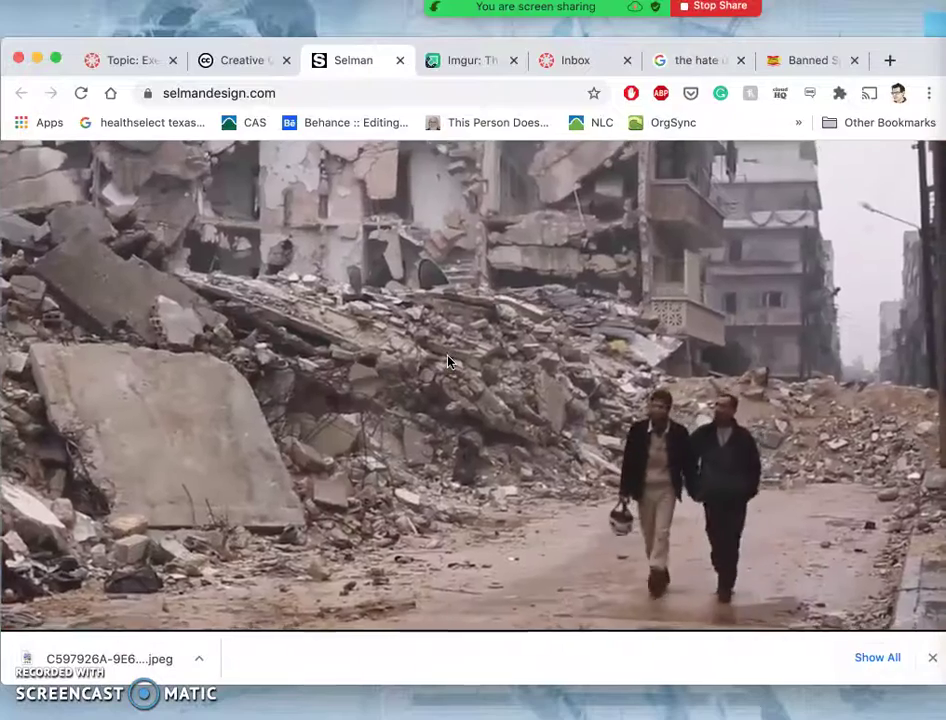
{"action": "scroll", "coordinate": [448, 362], "scroll_direction": "down", "scroll_amount": 3}
{"action": "scroll", "coordinate": [446, 361], "scroll_direction": "down", "scroll_amount": 3}
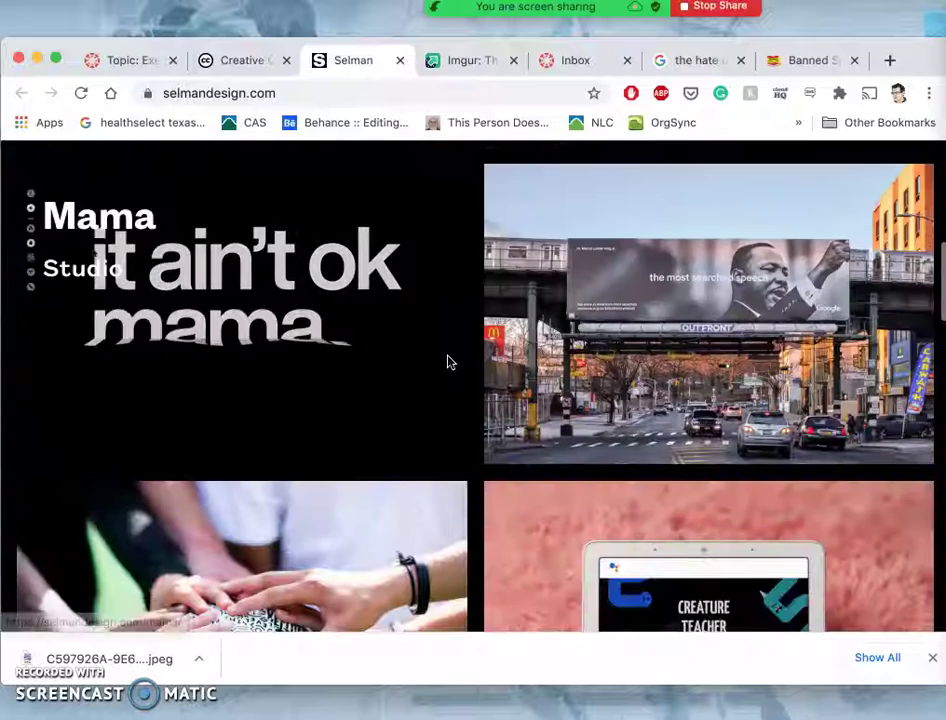
{"action": "scroll", "coordinate": [440, 362], "scroll_direction": "up", "scroll_amount": 1}
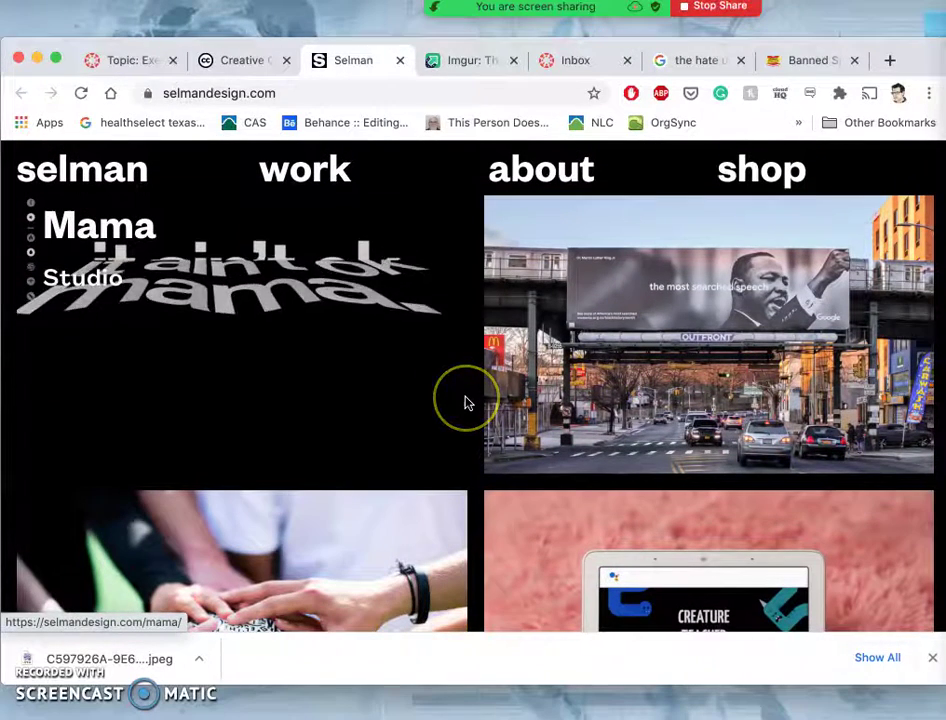
{"action": "left_click", "coordinate": [439, 400]}
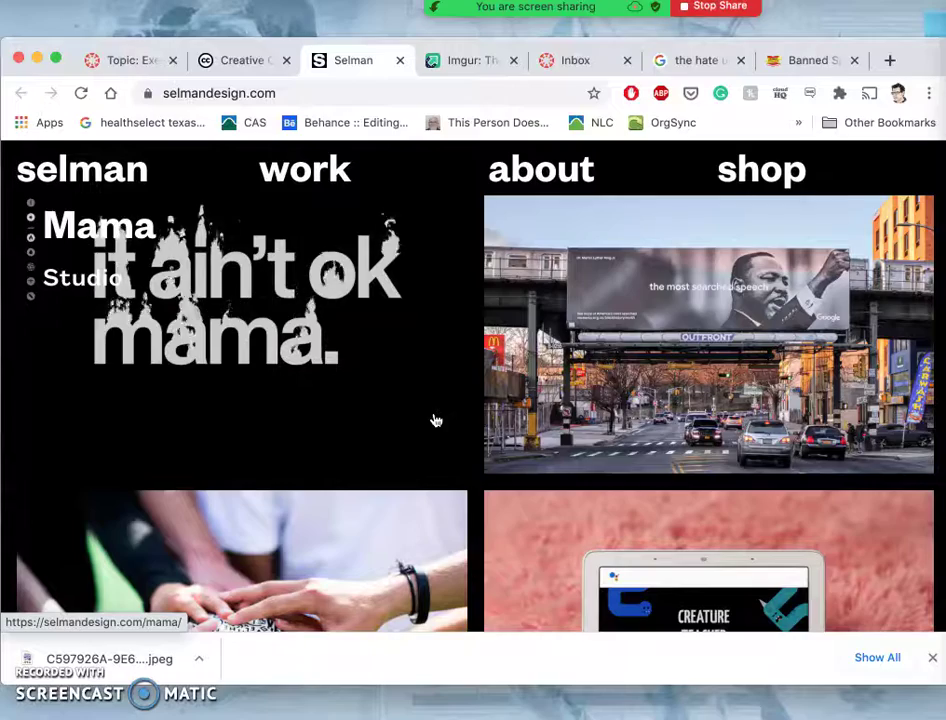
{"action": "scroll", "coordinate": [436, 420], "scroll_direction": "down", "scroll_amount": 5}
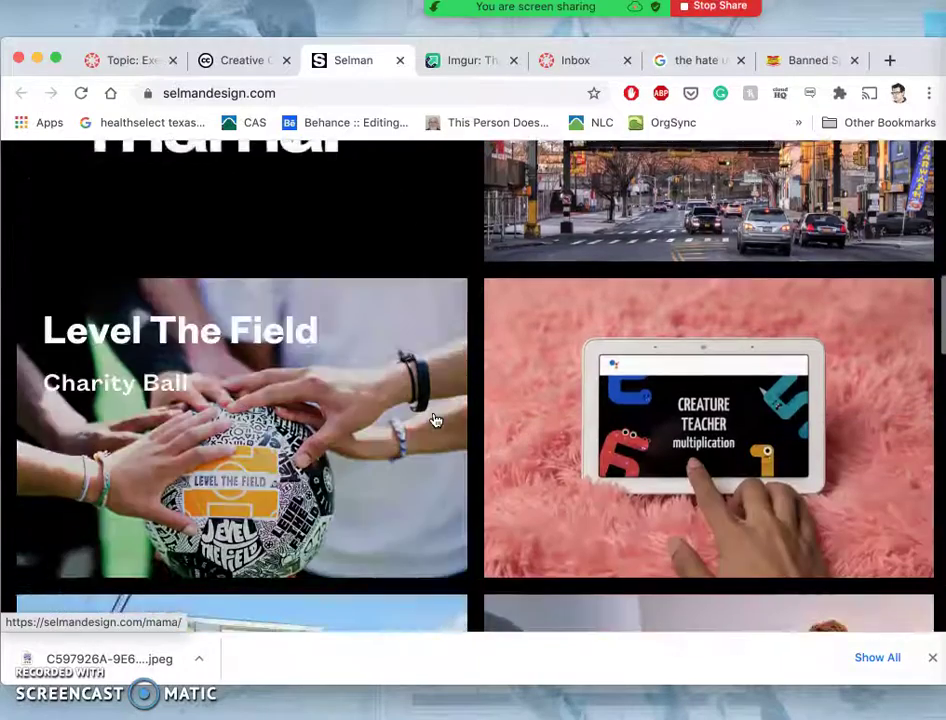
{"action": "scroll", "coordinate": [436, 420], "scroll_direction": "up", "scroll_amount": 6}
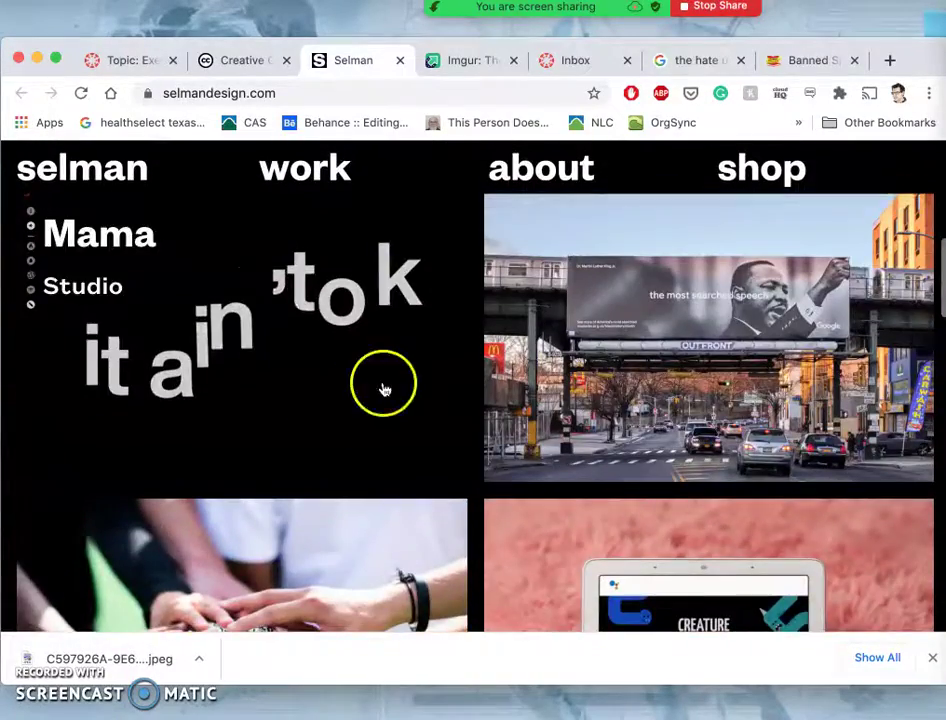
{"action": "scroll", "coordinate": [397, 422], "scroll_direction": "down", "scroll_amount": 5}
{"action": "scroll", "coordinate": [399, 427], "scroll_direction": "down", "scroll_amount": 8}
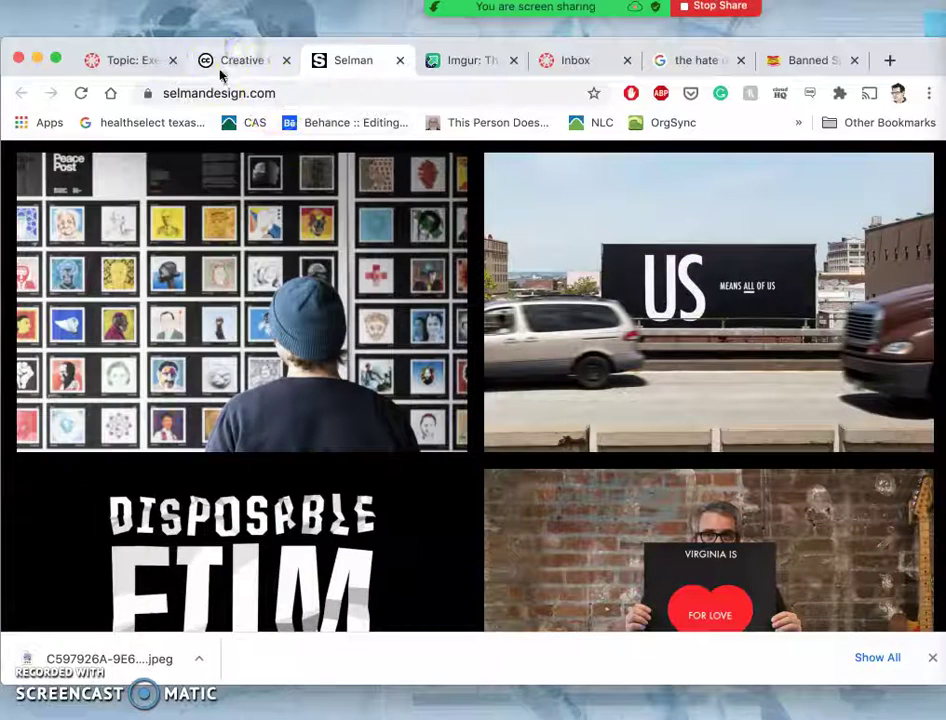
Go back to AutoDraw and open the Artists credits page from the main menu.
{"action": "left_click", "coordinate": [250, 57]}
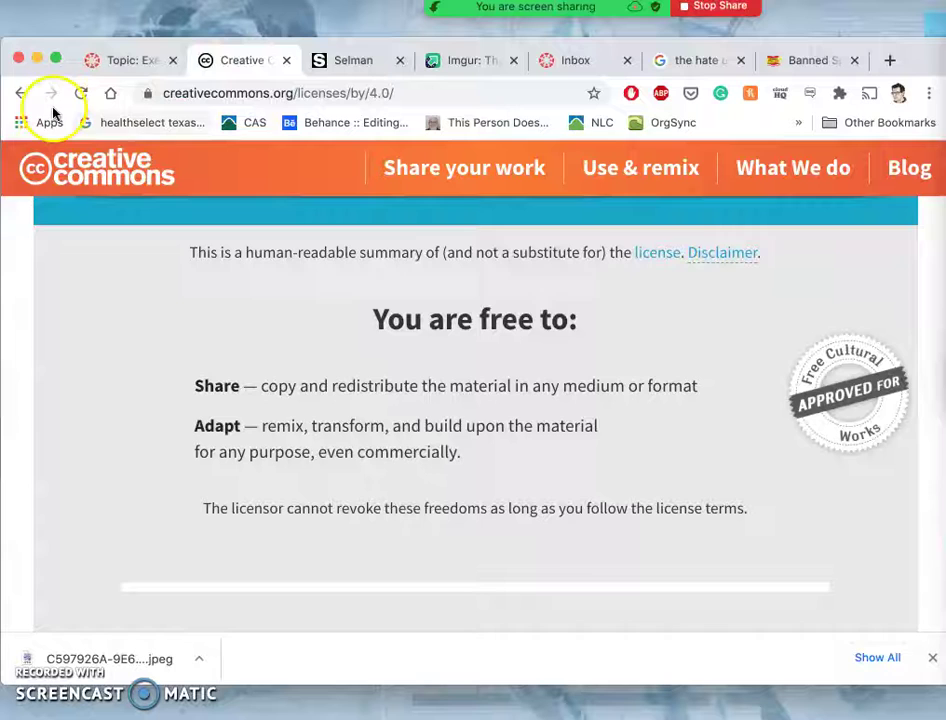
{"action": "left_click", "coordinate": [22, 93]}
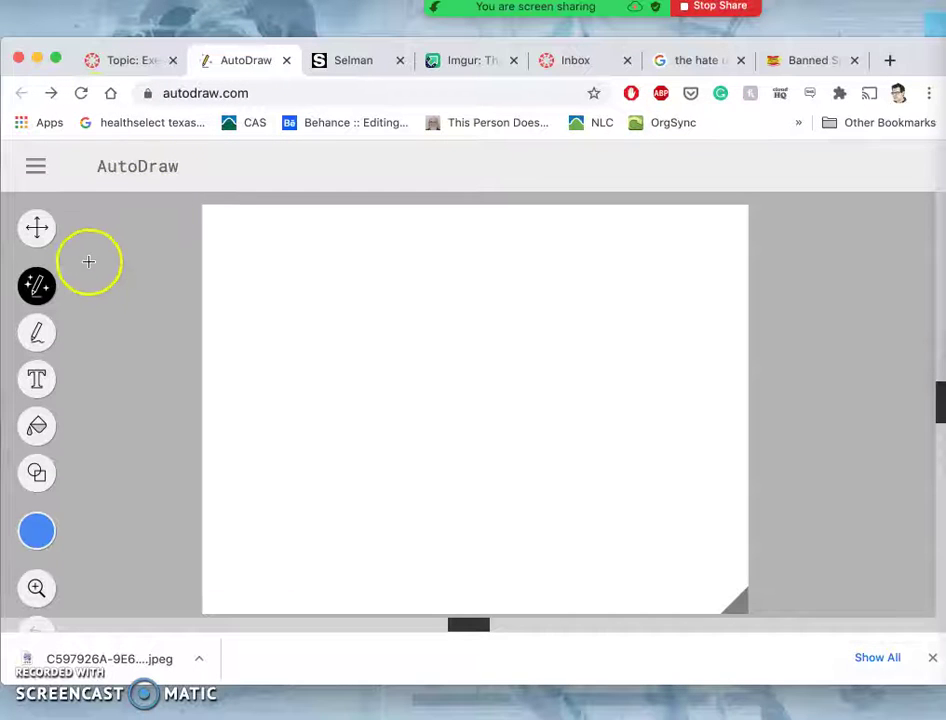
{"action": "left_click", "coordinate": [36, 168]}
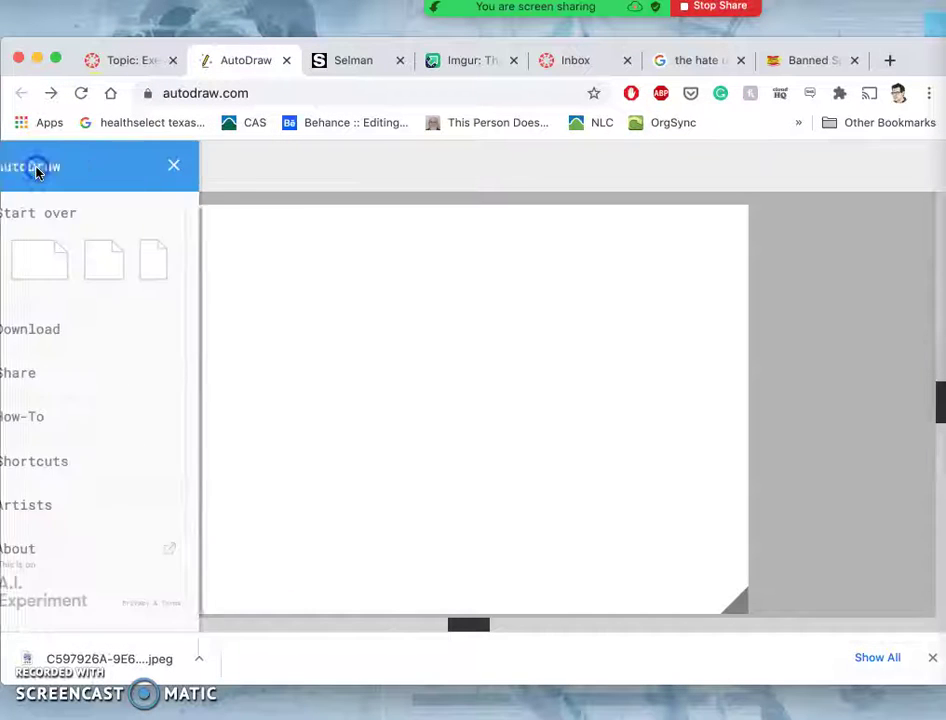
{"action": "left_click", "coordinate": [45, 509]}
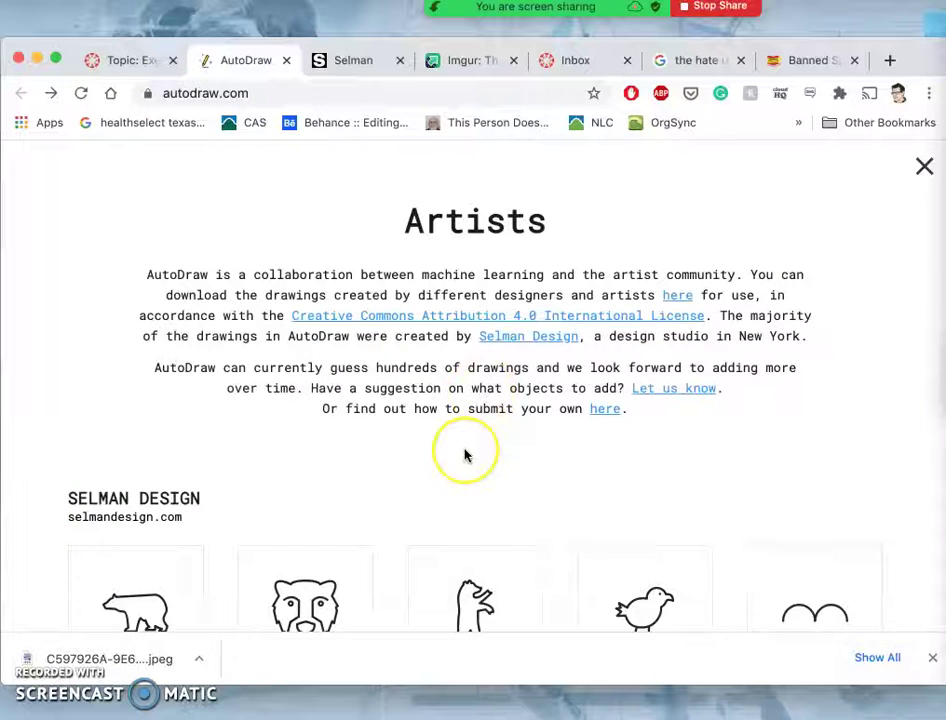
Scroll through the contributed line-drawing grids from Selman Design and other artists.
{"action": "scroll", "coordinate": [467, 452], "scroll_direction": "down", "scroll_amount": 5}
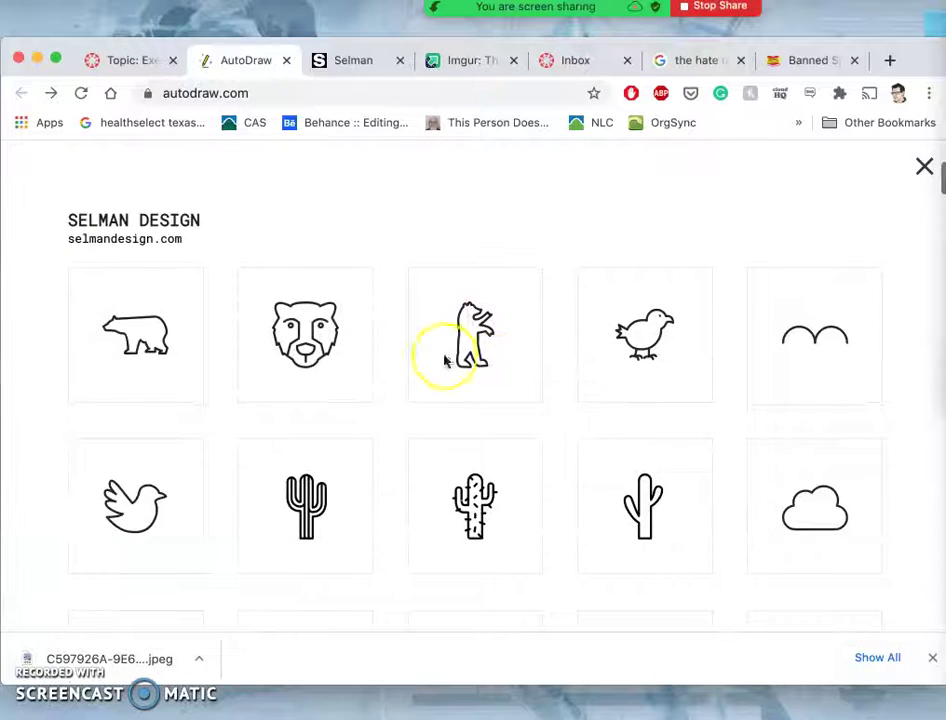
{"action": "scroll", "coordinate": [415, 461], "scroll_direction": "down", "scroll_amount": 4}
{"action": "scroll", "coordinate": [415, 461], "scroll_direction": "down", "scroll_amount": 15}
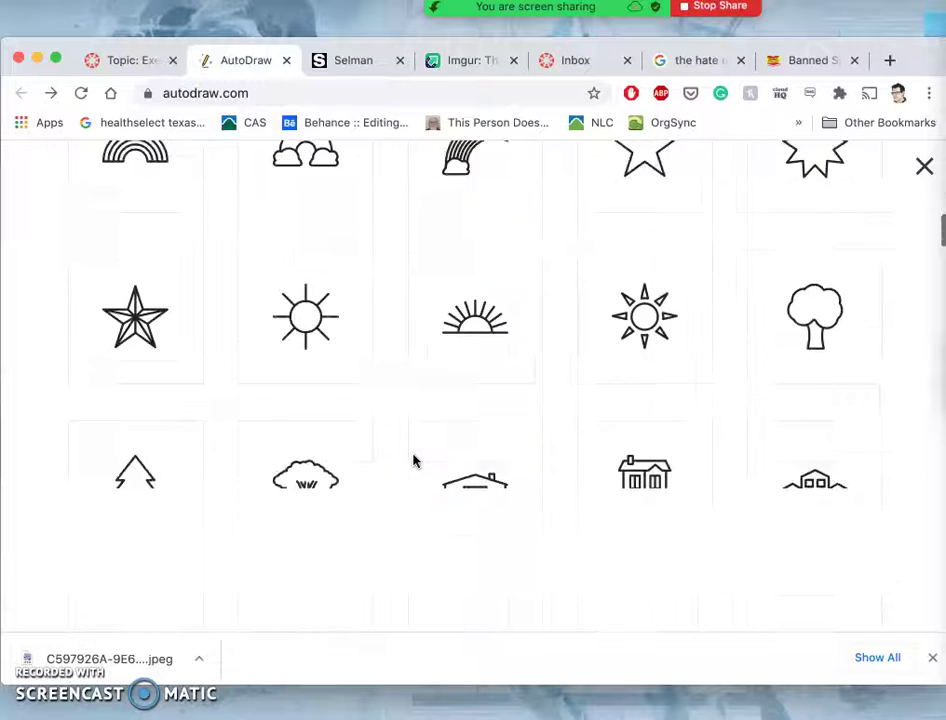
{"action": "scroll", "coordinate": [415, 461], "scroll_direction": "down", "scroll_amount": 16}
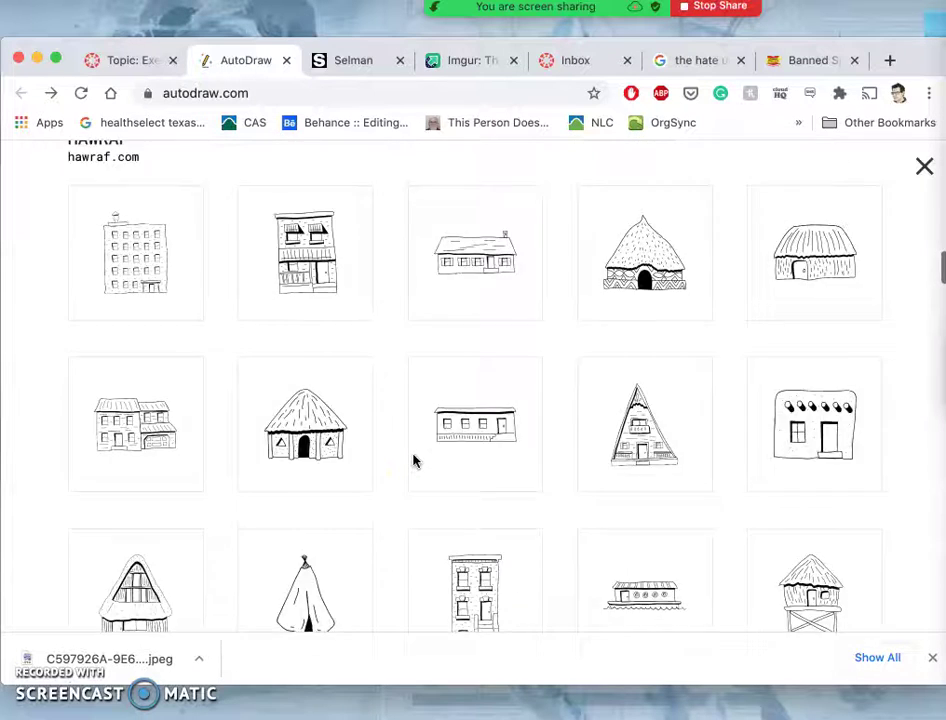
{"action": "scroll", "coordinate": [415, 461], "scroll_direction": "down", "scroll_amount": 11}
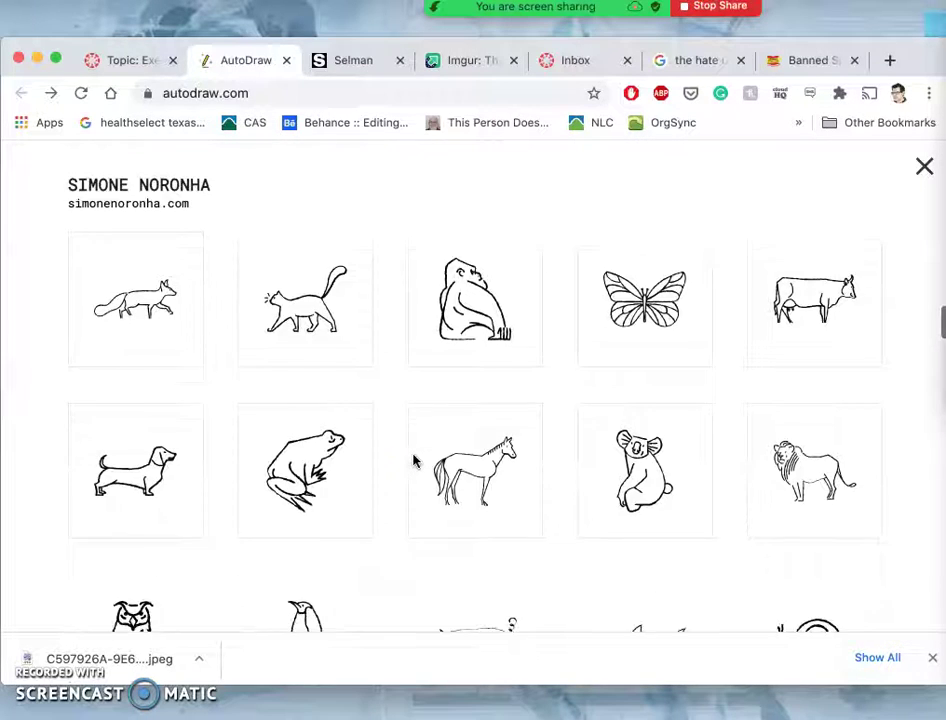
{"action": "scroll", "coordinate": [415, 461], "scroll_direction": "down", "scroll_amount": 13}
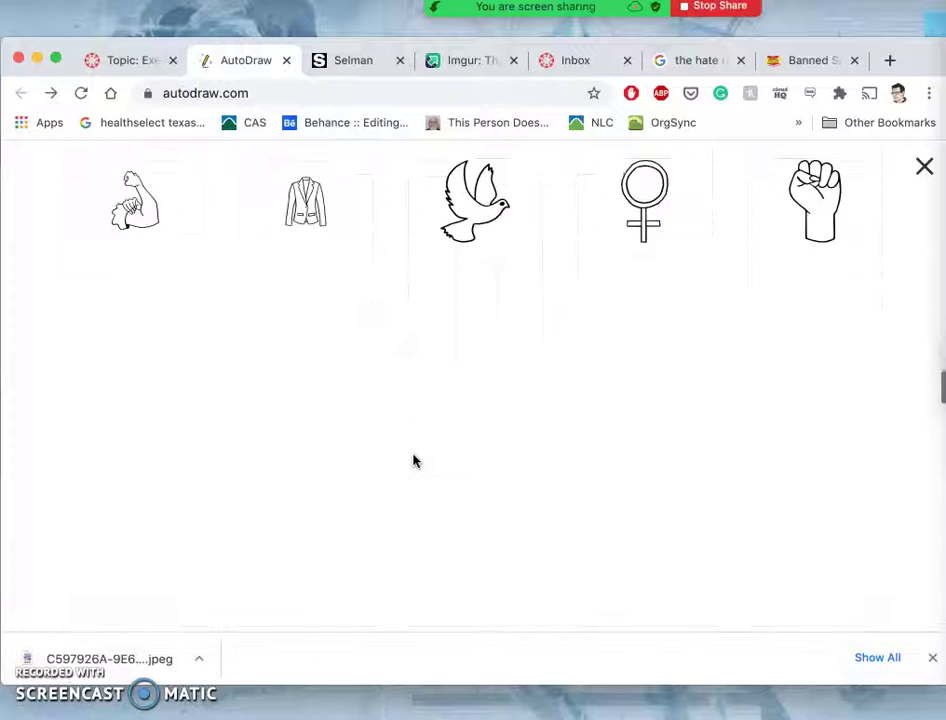
{"action": "scroll", "coordinate": [415, 461], "scroll_direction": "down", "scroll_amount": 9}
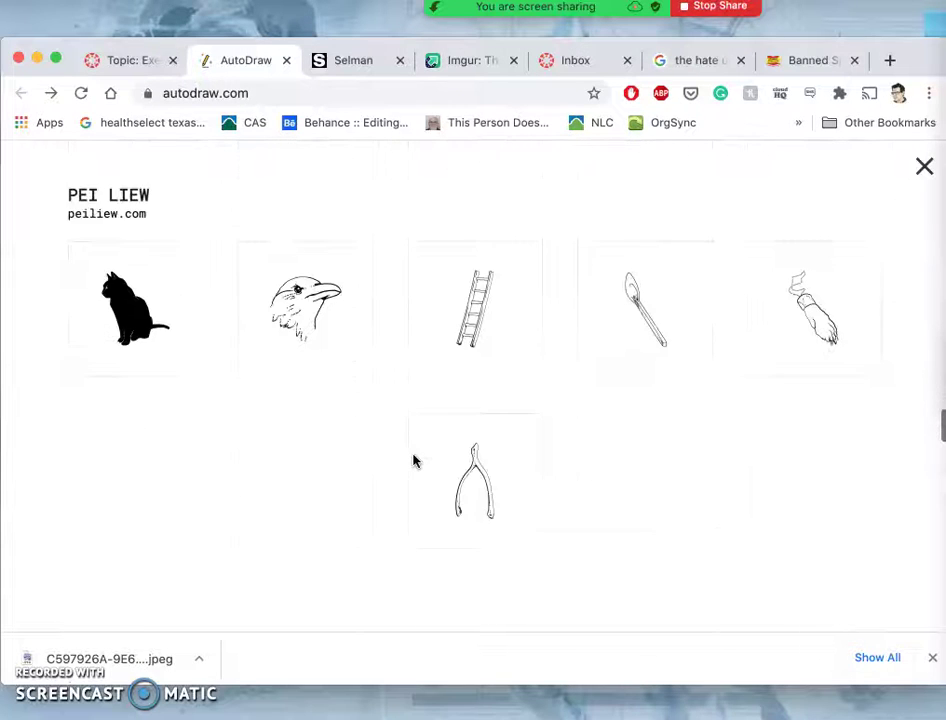
{"action": "scroll", "coordinate": [415, 461], "scroll_direction": "down", "scroll_amount": 10}
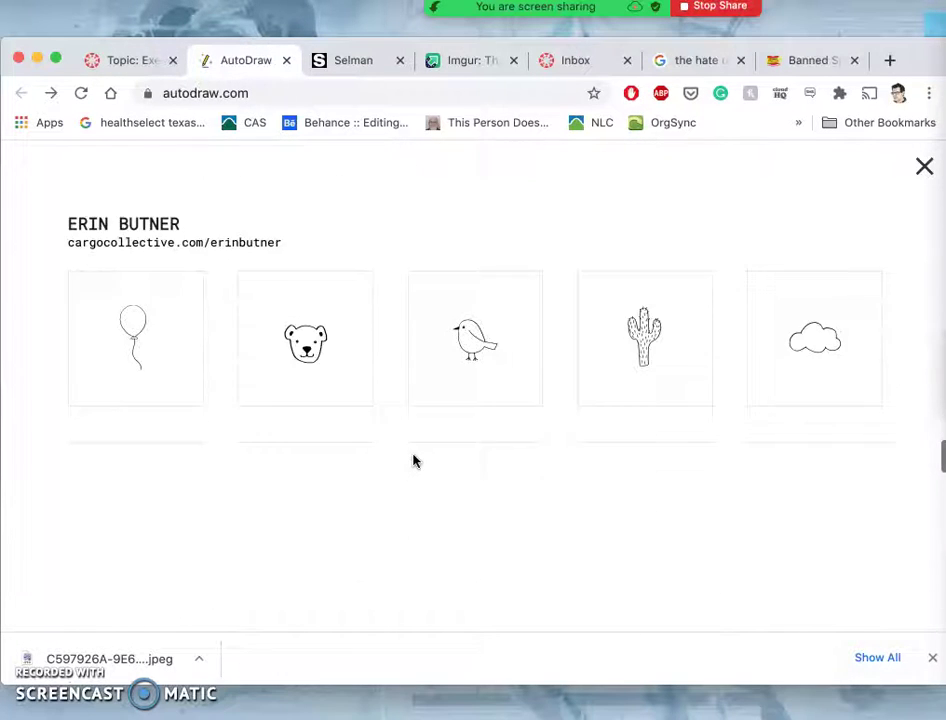
{"action": "scroll", "coordinate": [415, 461], "scroll_direction": "down", "scroll_amount": 15}
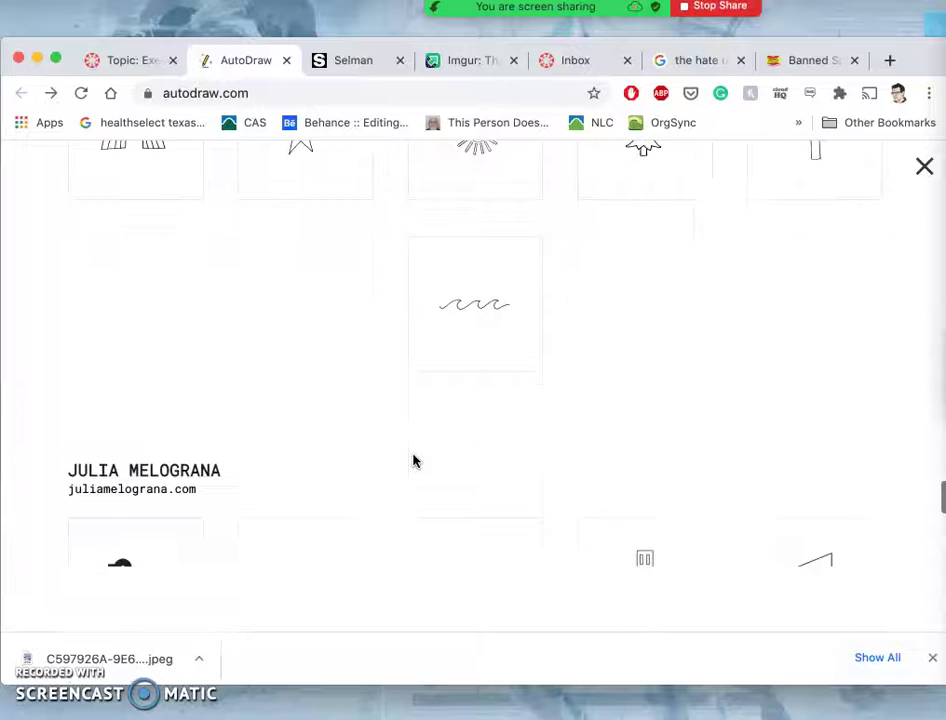
{"action": "scroll", "coordinate": [415, 461], "scroll_direction": "down", "scroll_amount": 2}
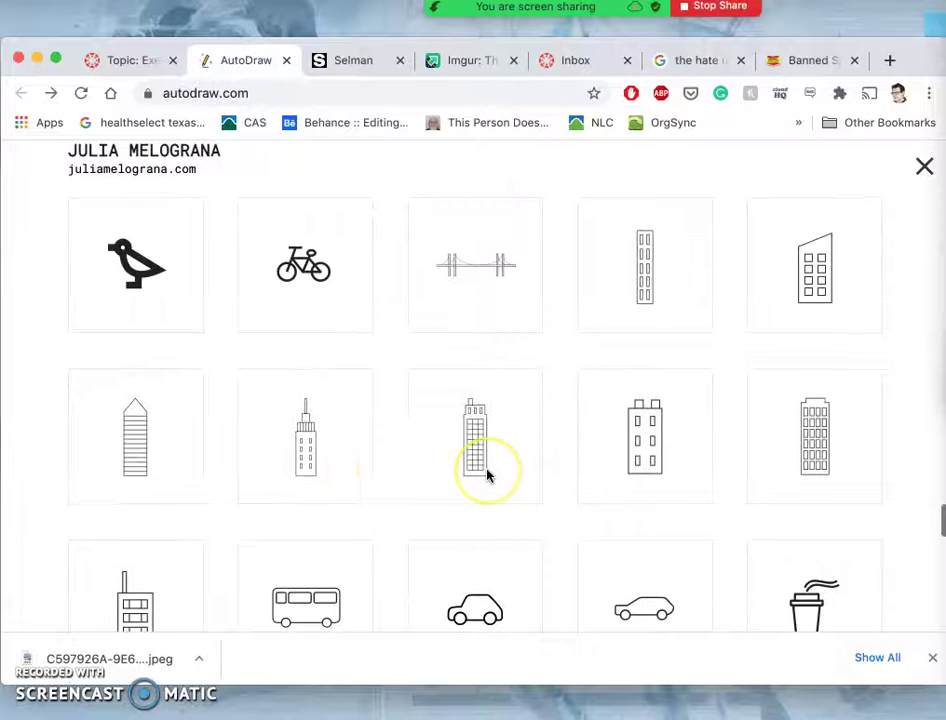
{"action": "scroll", "coordinate": [487, 475], "scroll_direction": "down", "scroll_amount": 6}
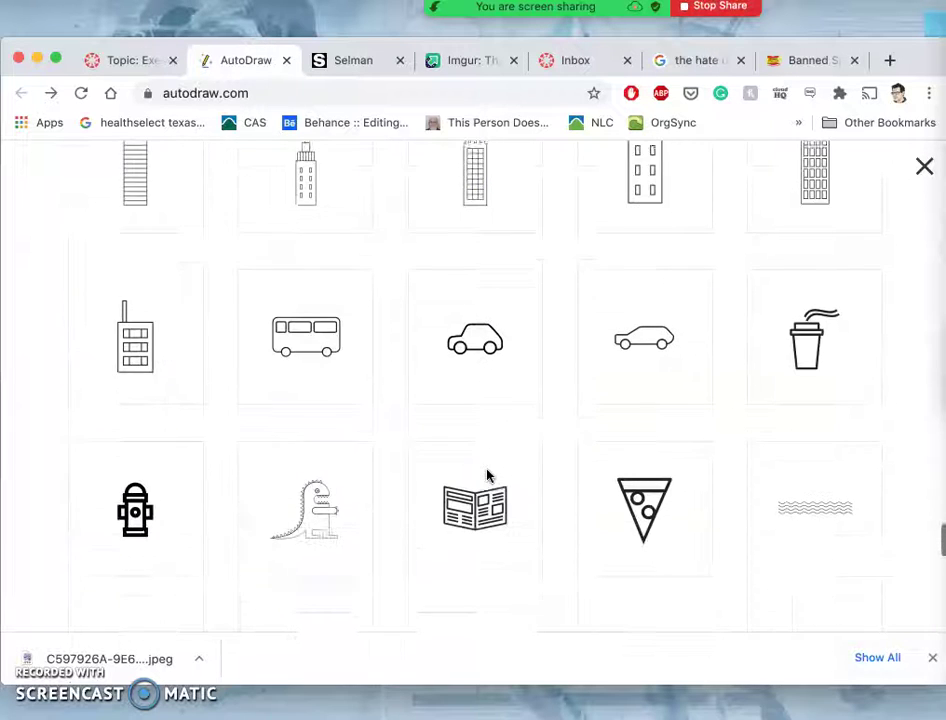
{"action": "scroll", "coordinate": [487, 475], "scroll_direction": "up", "scroll_amount": 3}
{"action": "scroll", "coordinate": [487, 475], "scroll_direction": "down", "scroll_amount": 10}
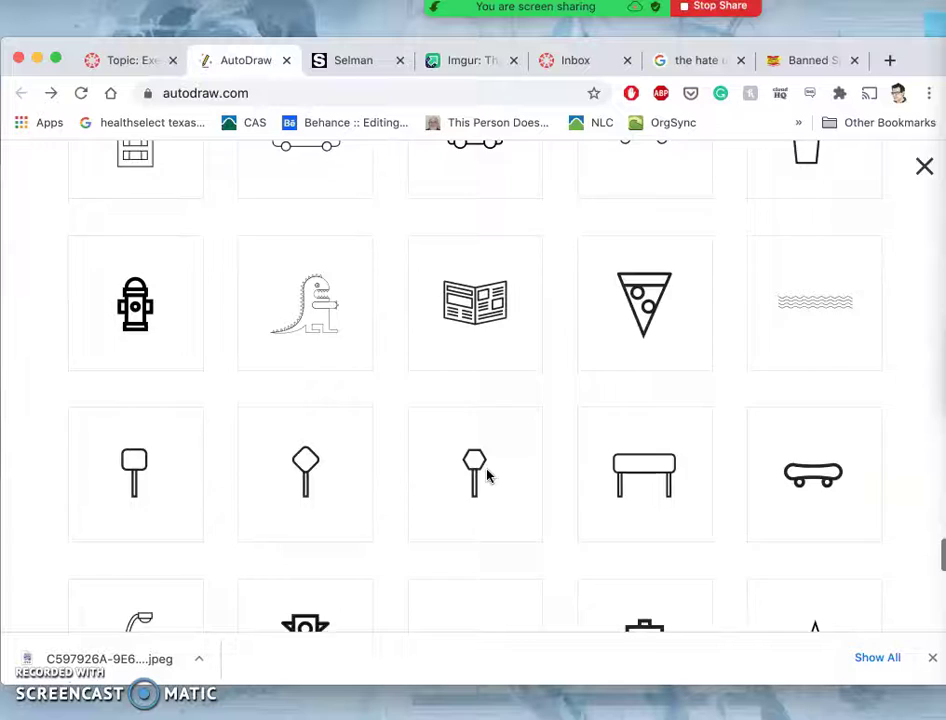
{"action": "scroll", "coordinate": [487, 475], "scroll_direction": "down", "scroll_amount": 12}
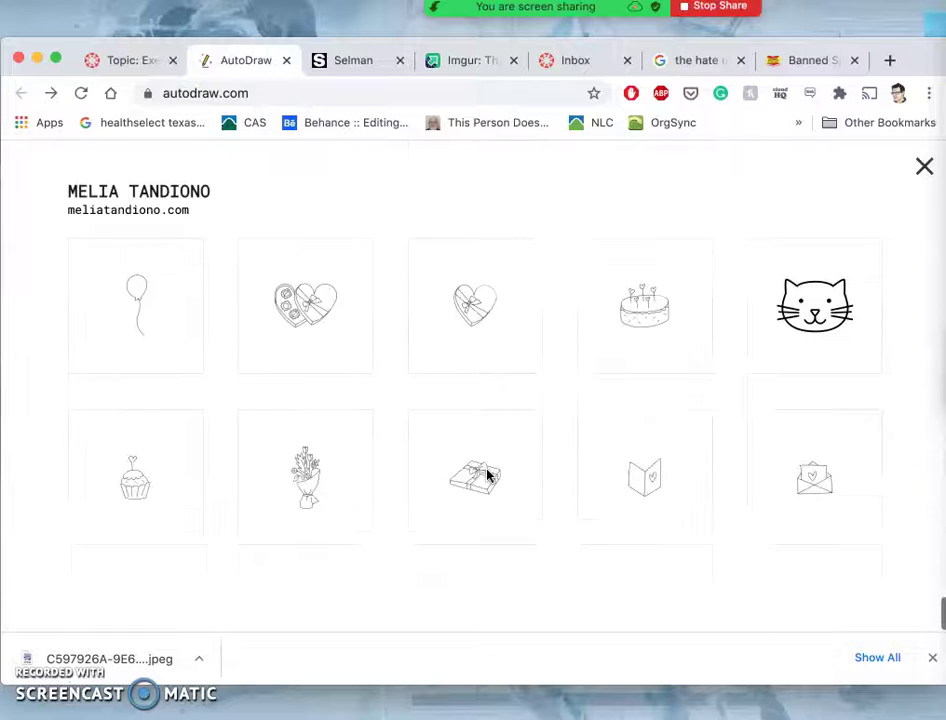
{"action": "scroll", "coordinate": [487, 475], "scroll_direction": "up", "scroll_amount": 16}
{"action": "scroll", "coordinate": [487, 475], "scroll_direction": "up", "scroll_amount": 13}
Look at one more artist's drawings, then reload autodraw.com to get a blank canvas.
{"action": "left_click", "coordinate": [322, 362]}
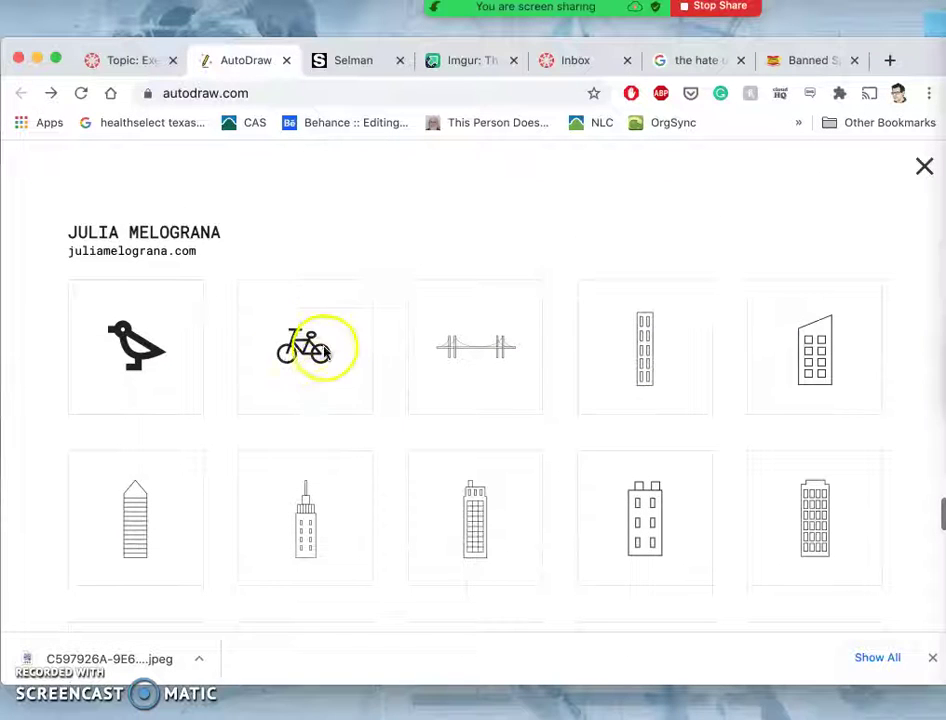
{"action": "scroll", "coordinate": [331, 401], "scroll_direction": "down", "scroll_amount": 8}
{"action": "scroll", "coordinate": [331, 403], "scroll_direction": "down", "scroll_amount": 10}
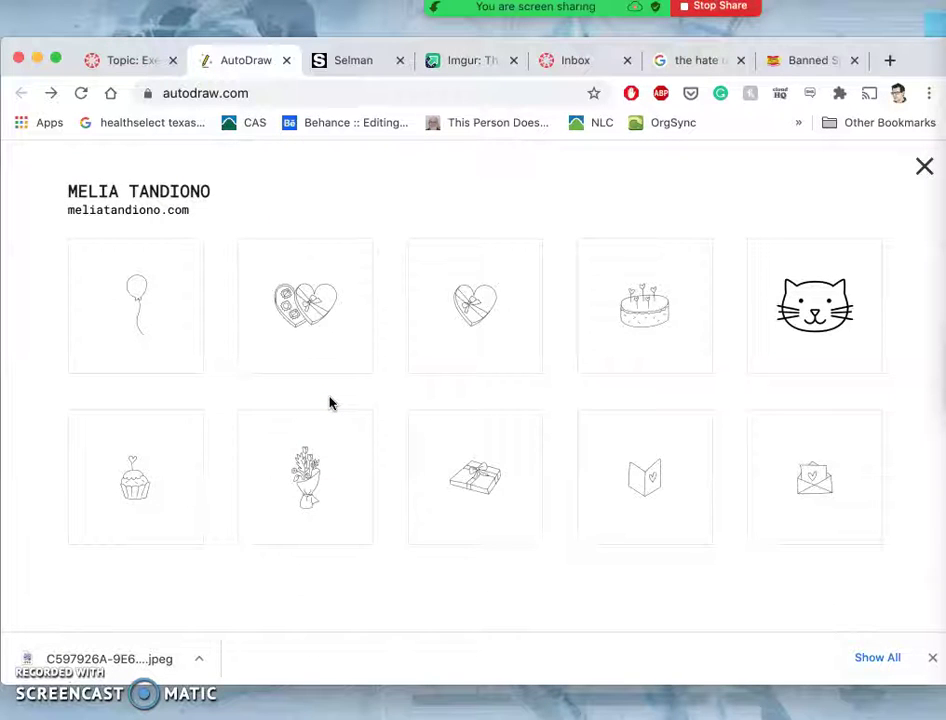
{"action": "scroll", "coordinate": [331, 403], "scroll_direction": "down", "scroll_amount": 10}
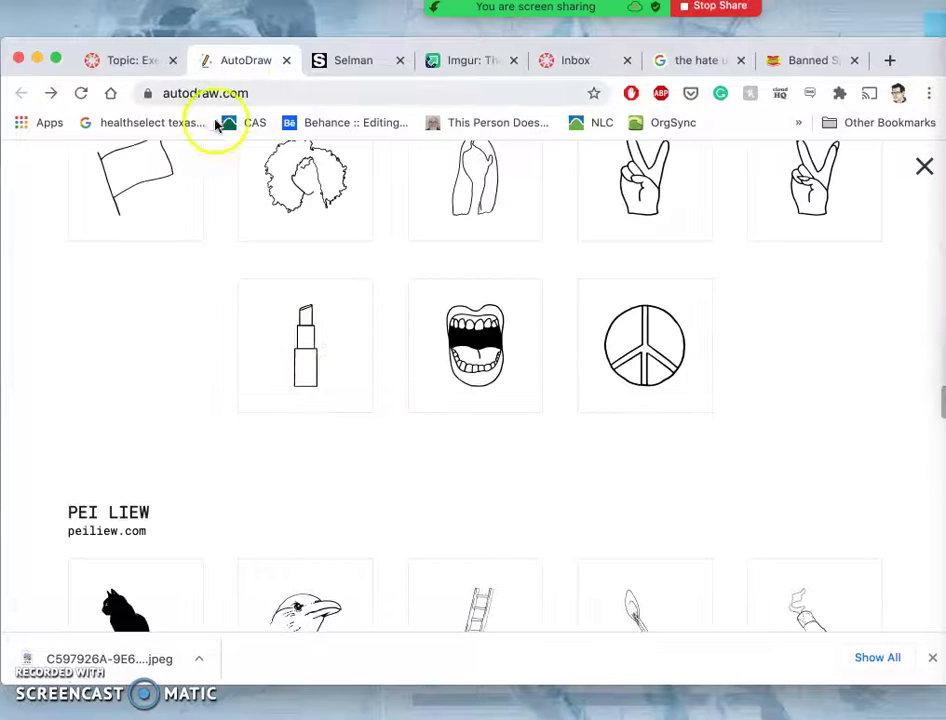
{"action": "left_click", "coordinate": [277, 93]}
{"action": "key", "text": "Return"}
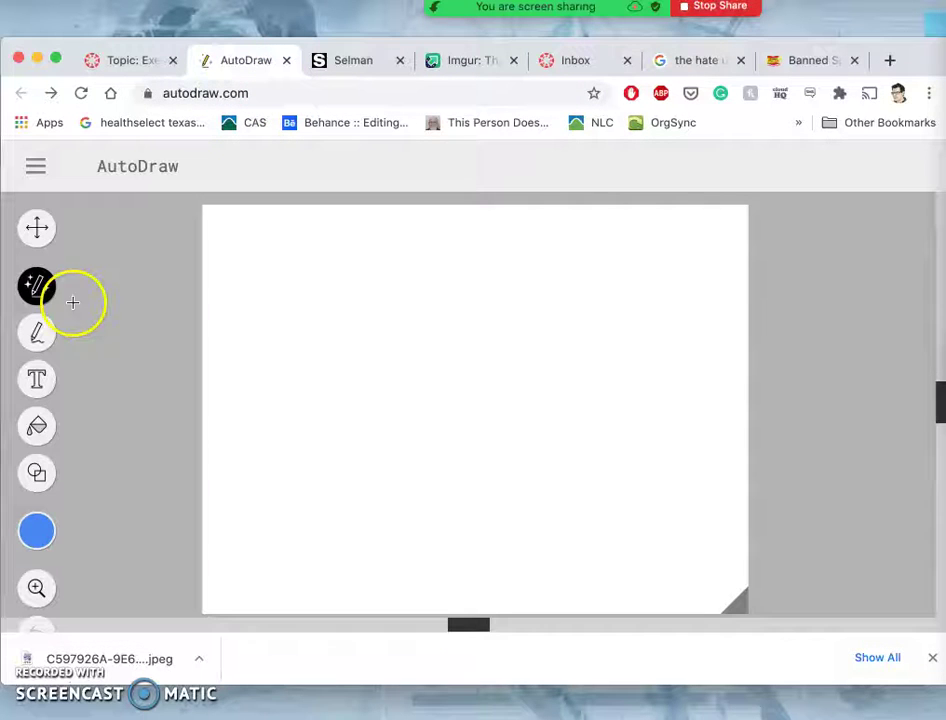
With the AutoDraw magic pencil, draw a small 'd'-like doodle left of the star.
{"action": "left_click", "coordinate": [39, 318]}
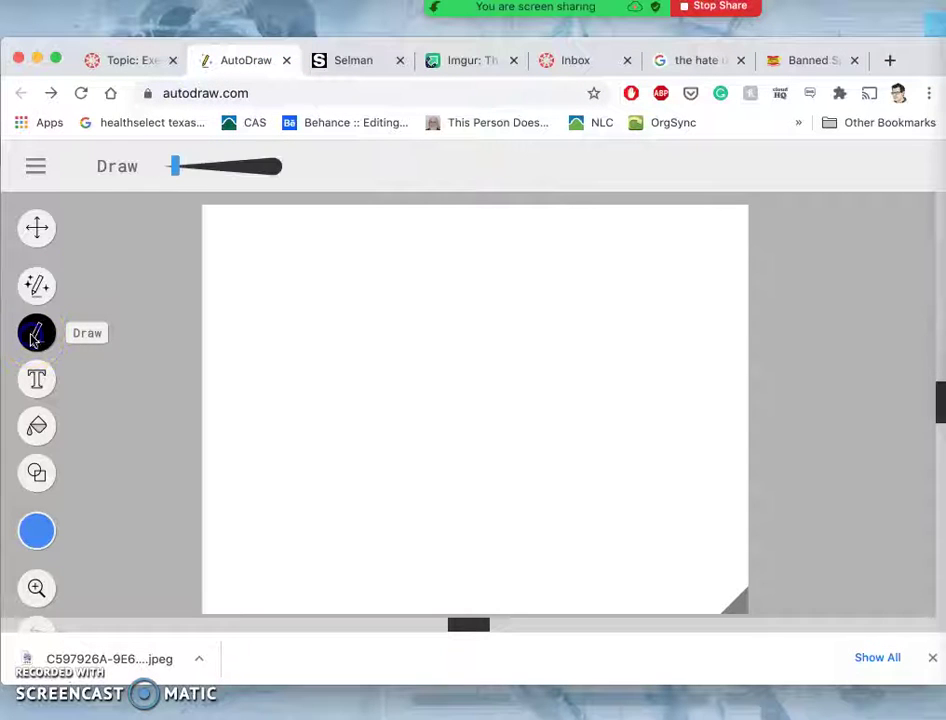
{"action": "left_click", "coordinate": [40, 285]}
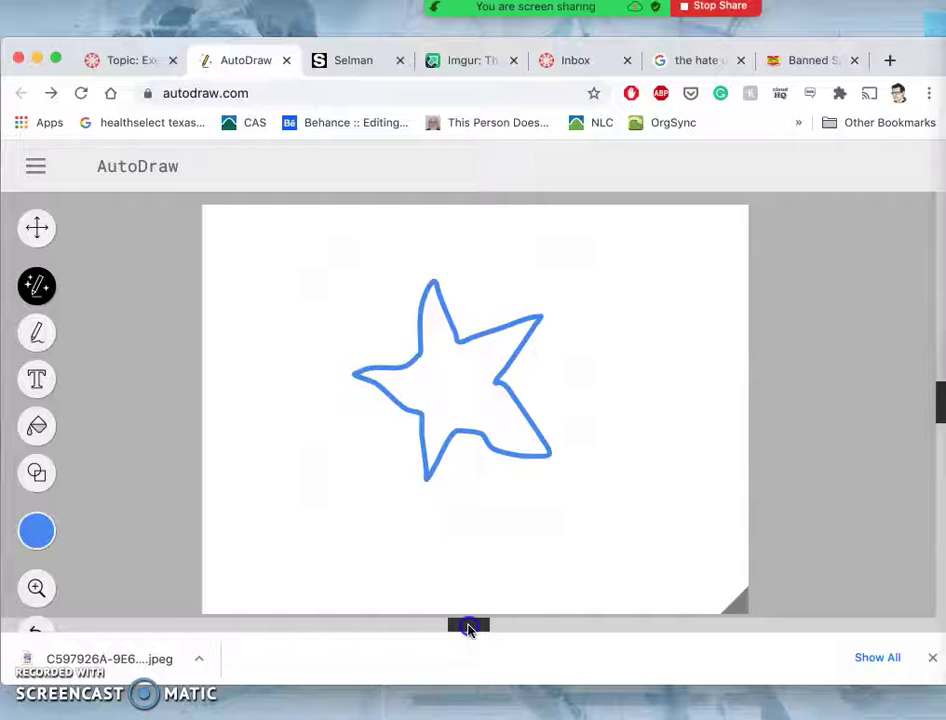
{"action": "left_click_drag", "start_coordinate": [469, 628], "coordinate": [507, 623]}
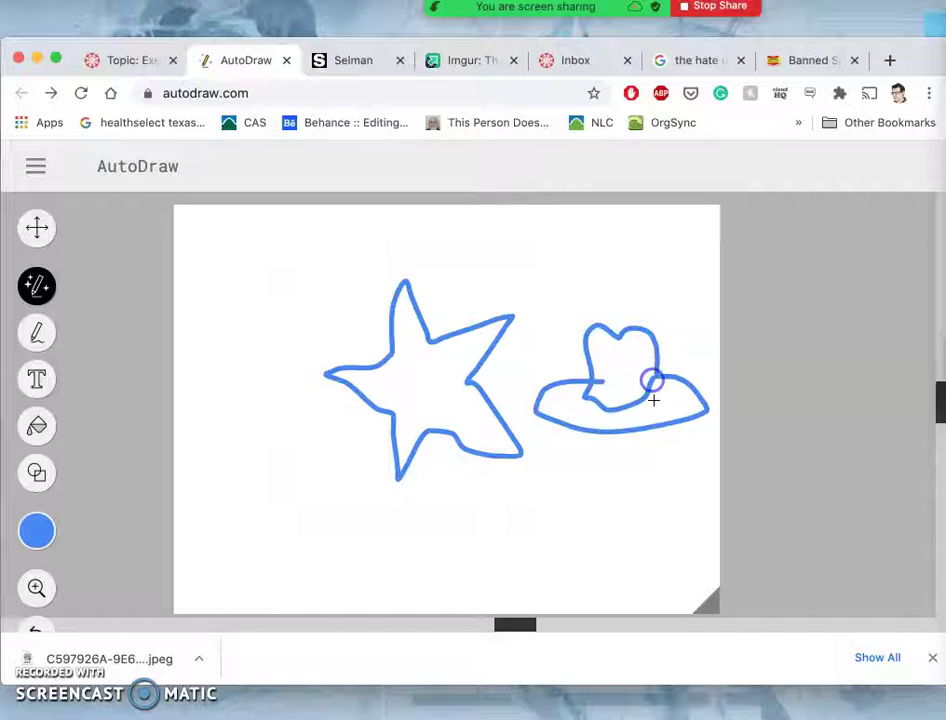
{"action": "left_click", "coordinate": [240, 404]}
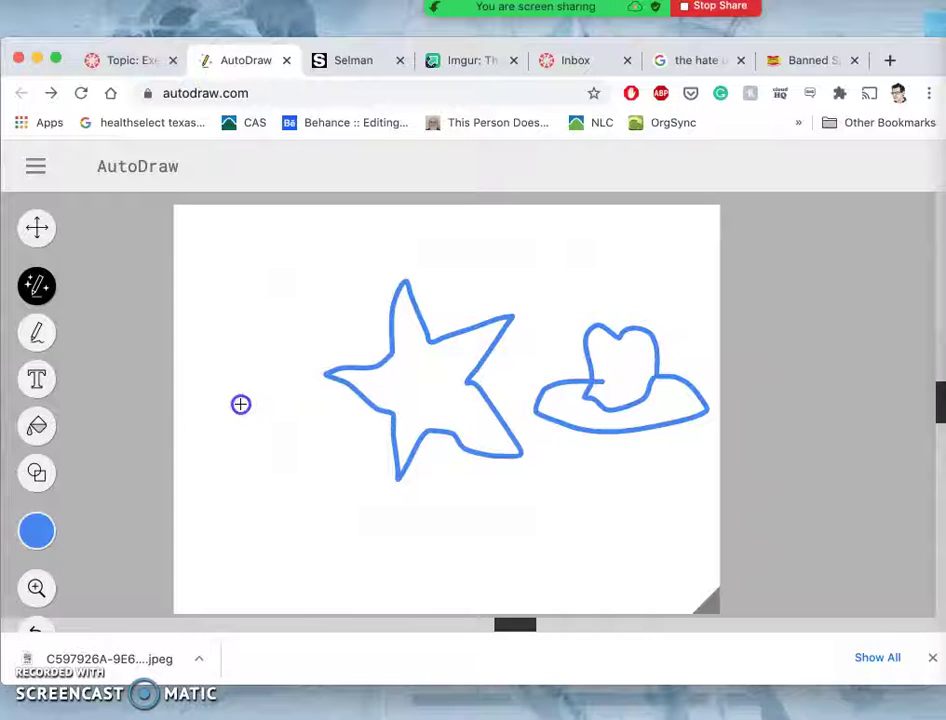
{"action": "left_click_drag", "start_coordinate": [245, 382], "coordinate": [254, 454]}
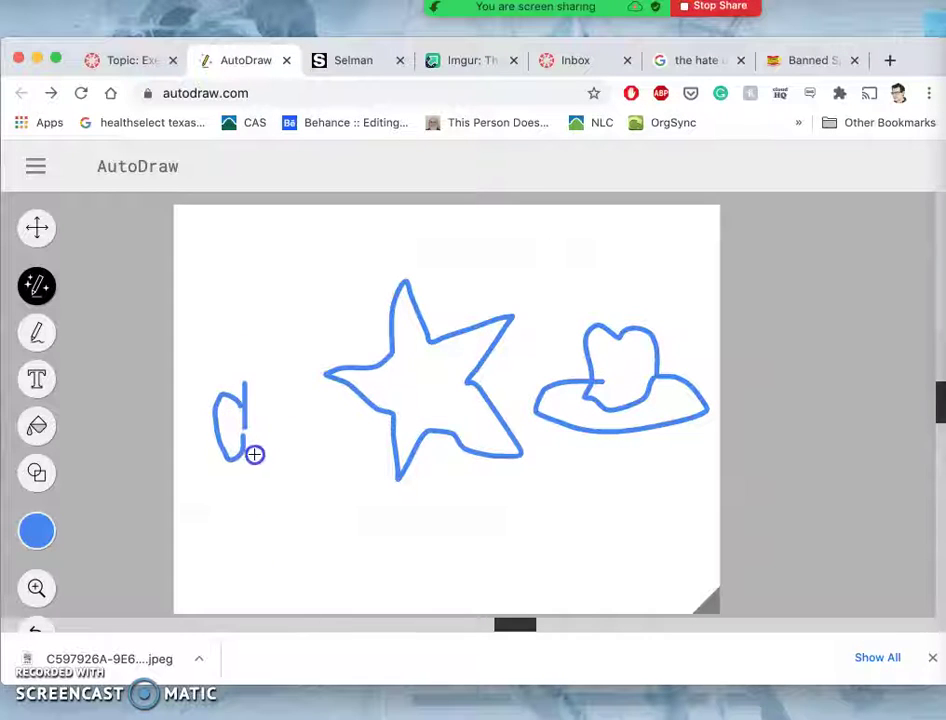
{"action": "left_click", "coordinate": [137, 60]}
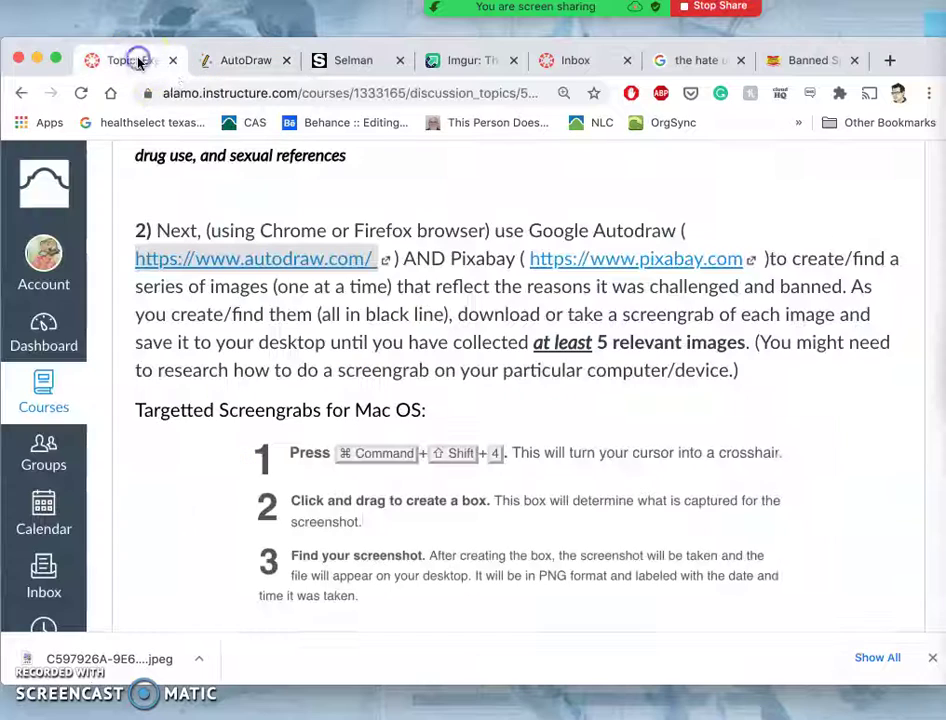
{"action": "scroll", "coordinate": [510, 368], "scroll_direction": "down", "scroll_amount": 10}
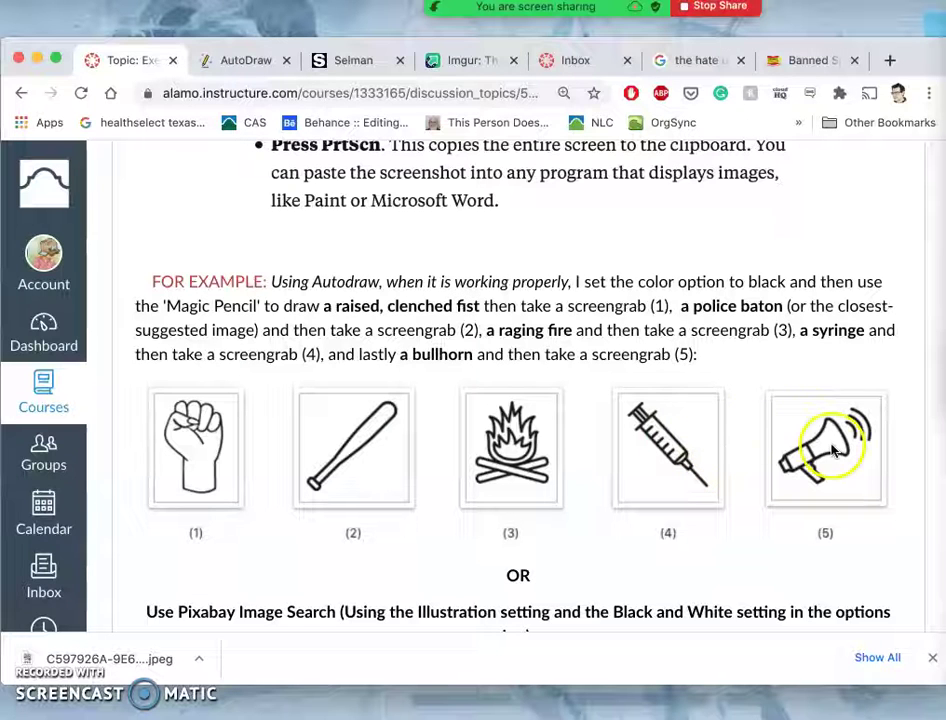
{"action": "left_click", "coordinate": [247, 60]}
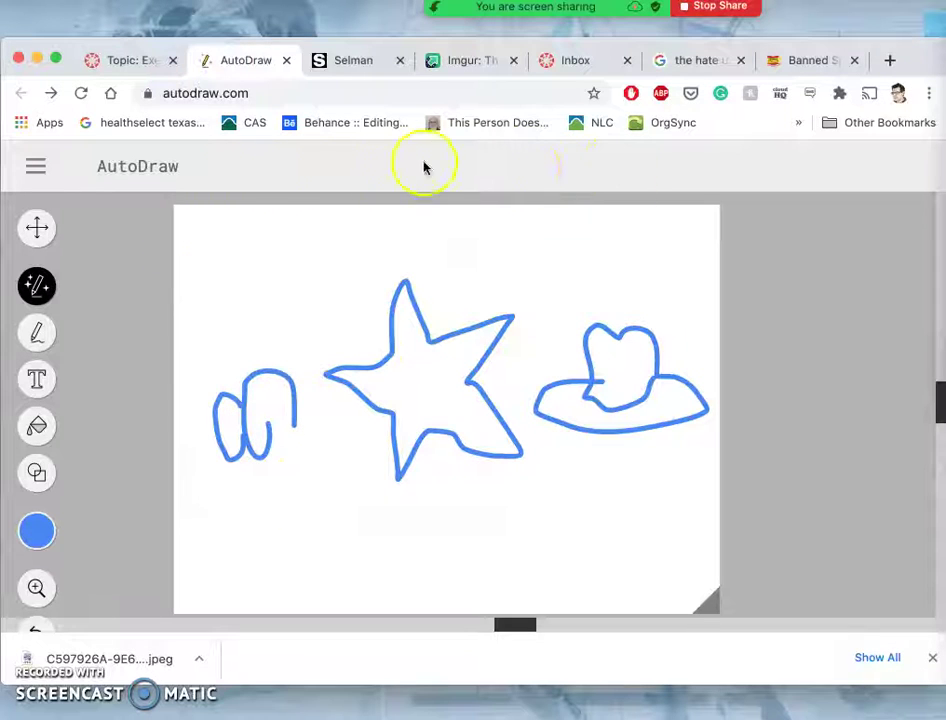
Undo the stray arch stroke, then select and delete the star drawing.
{"action": "scroll", "coordinate": [346, 403], "scroll_direction": "down", "scroll_amount": 1}
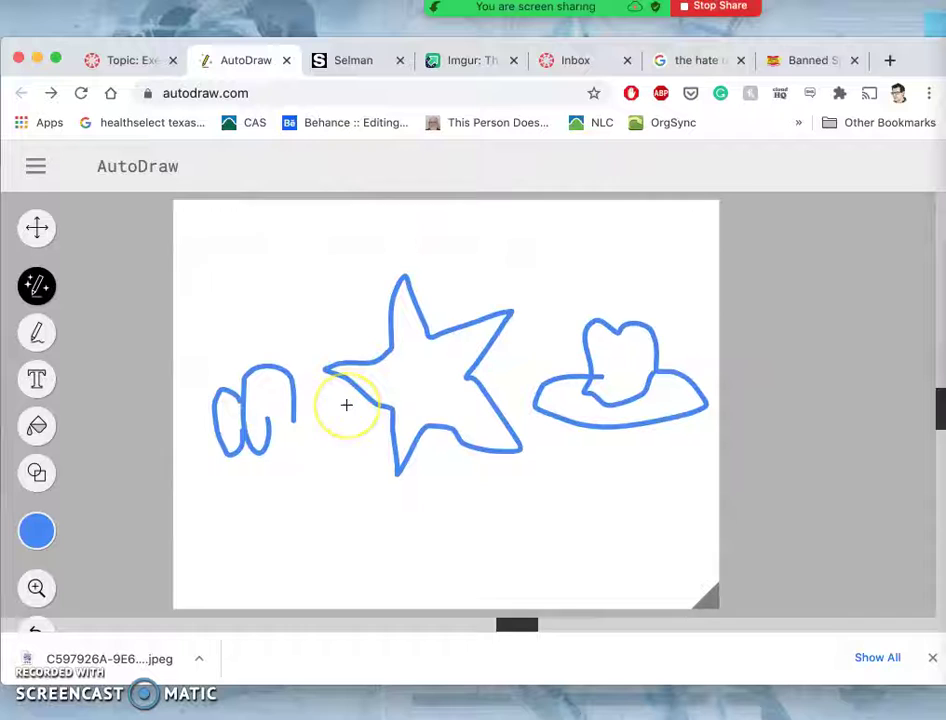
{"action": "mouse_move", "coordinate": [415, 447]}
{"action": "left_mouse_down"}
{"action": "mouse_move", "coordinate": [437, 433]}
{"action": "mouse_move", "coordinate": [465, 446]}
{"action": "left_mouse_up"}
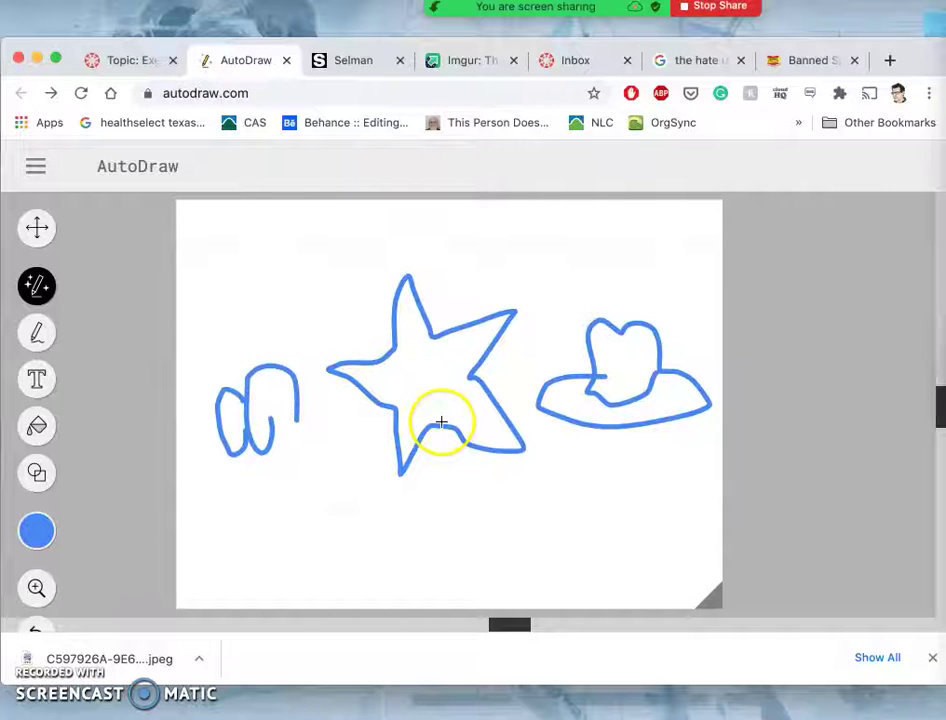
{"action": "key", "text": "super+z"}
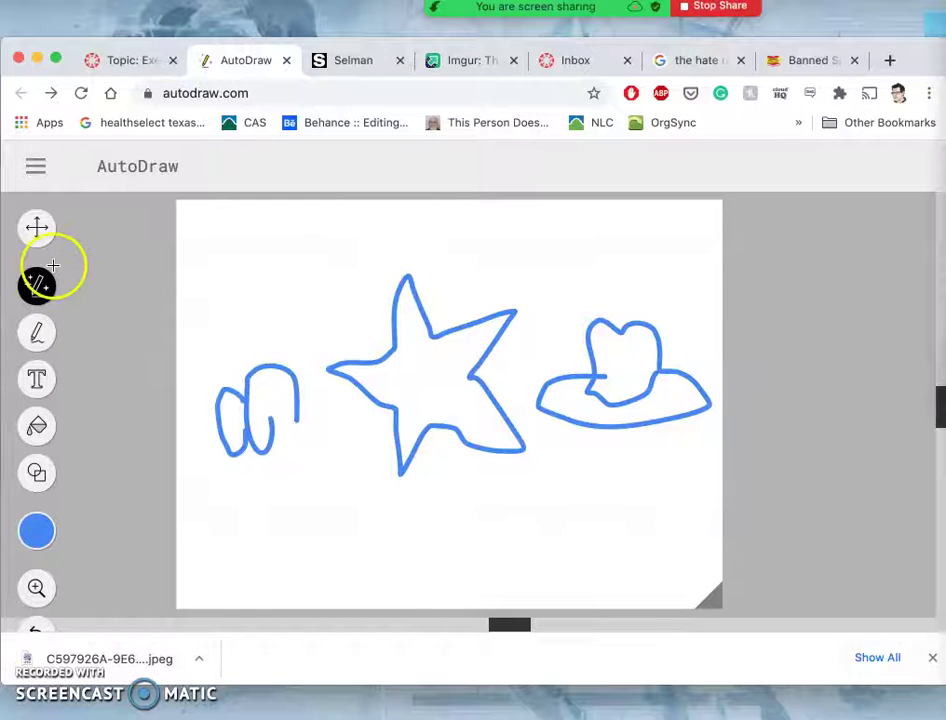
{"action": "key", "text": "v"}
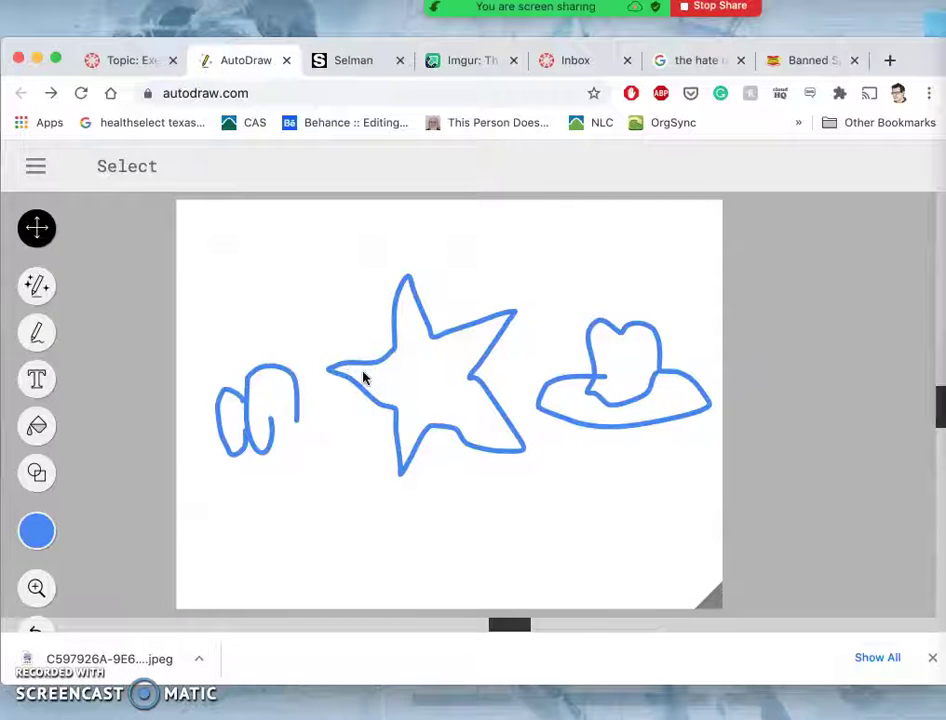
{"action": "left_click", "coordinate": [391, 348]}
{"action": "key", "text": "Delete"}
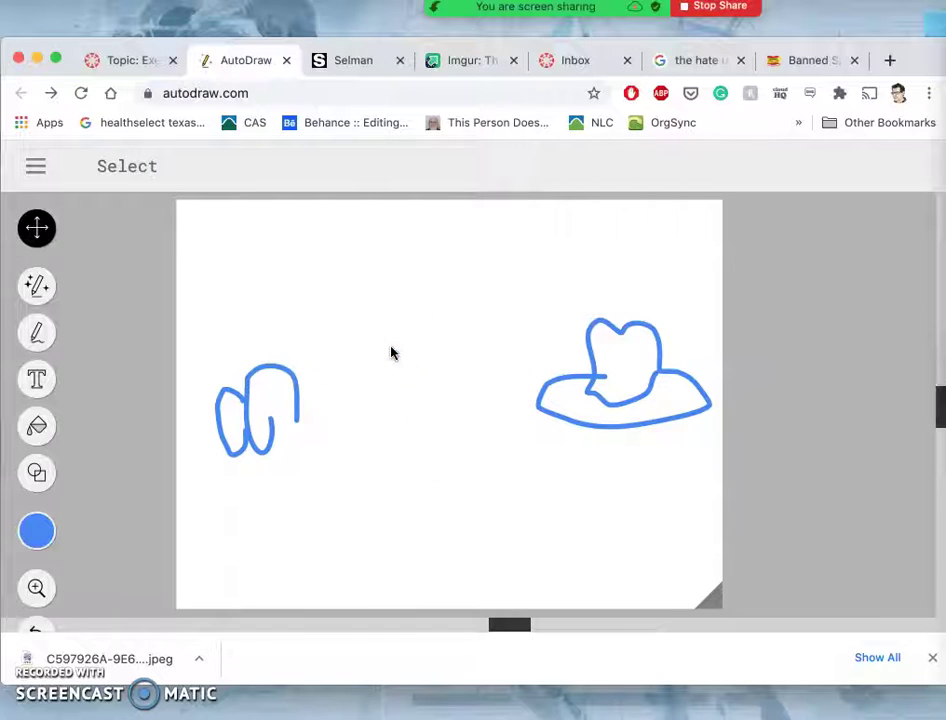
Delete the left doodle's arch, stem and loop strokes one by one.
{"action": "left_click", "coordinate": [285, 390]}
{"action": "left_click", "coordinate": [285, 376]}
{"action": "key", "text": "Delete"}
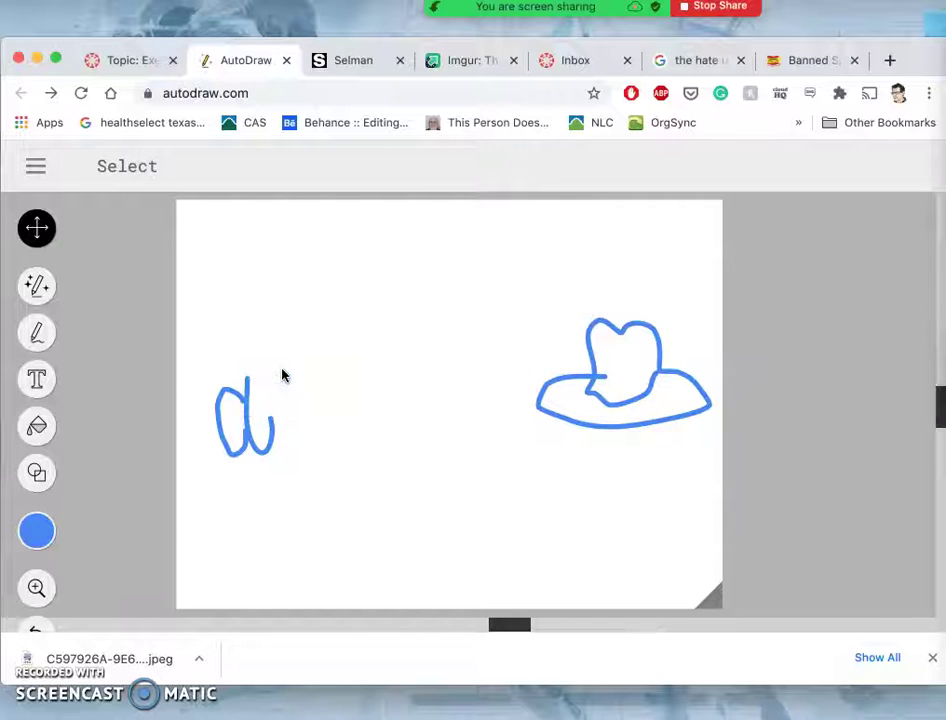
{"action": "left_click", "coordinate": [218, 426]}
{"action": "left_click", "coordinate": [248, 420]}
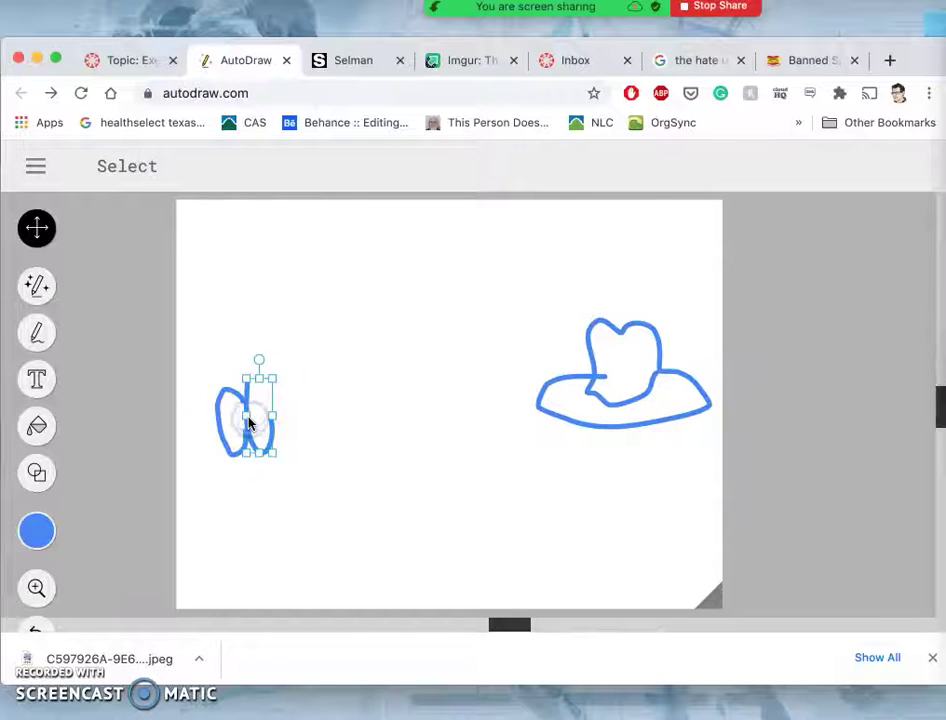
{"action": "key", "text": "Delete"}
{"action": "left_click", "coordinate": [207, 425]}
{"action": "left_click", "coordinate": [220, 401]}
{"action": "key", "text": "Delete"}
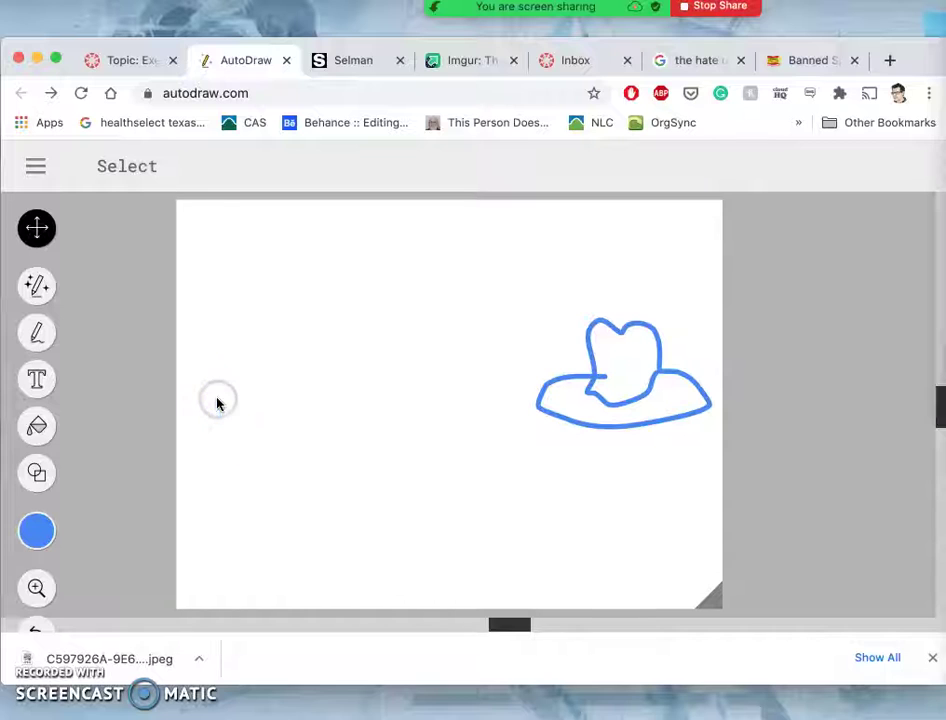
Delete the blue hat drawing, leaving the canvas empty.
{"action": "left_click", "coordinate": [597, 380]}
{"action": "left_click", "coordinate": [593, 380]}
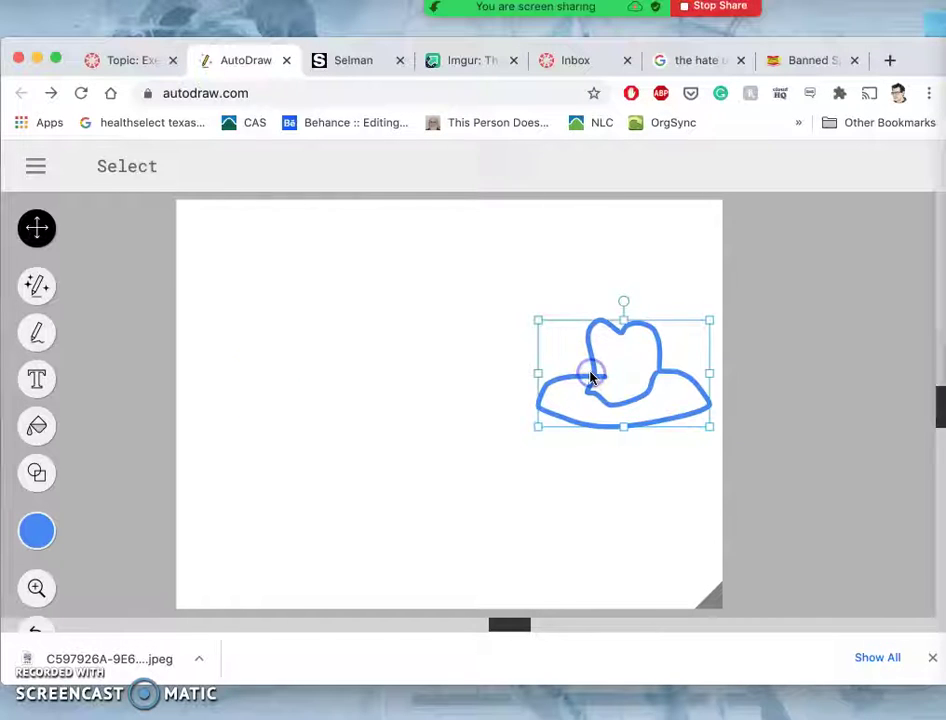
{"action": "key", "text": "Delete"}
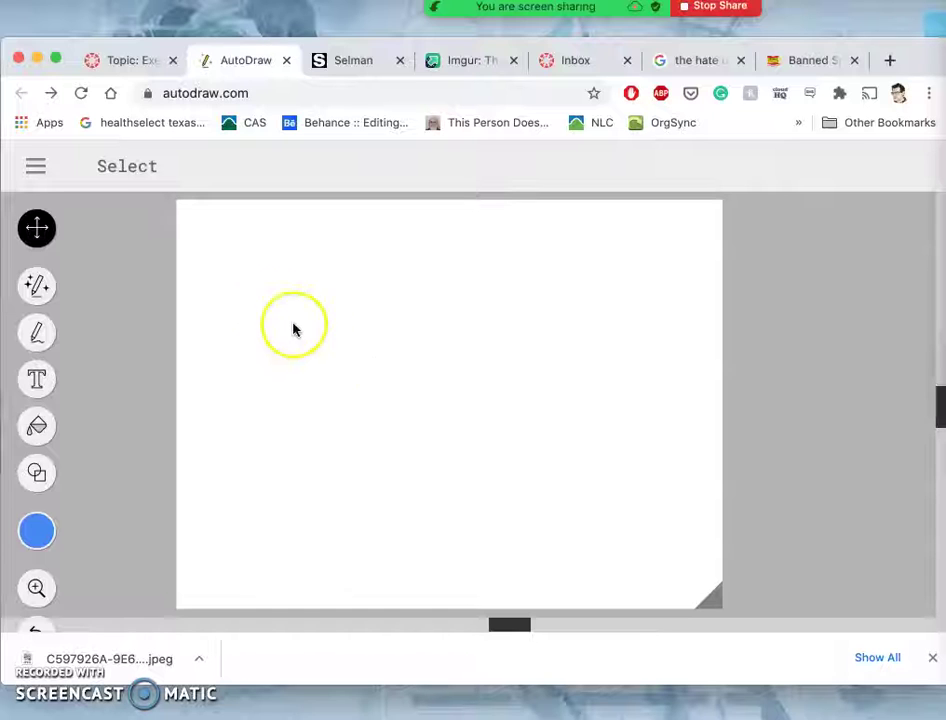
Switch to the plain freehand Draw tool with black as the colour.
{"action": "left_click", "coordinate": [37, 336]}
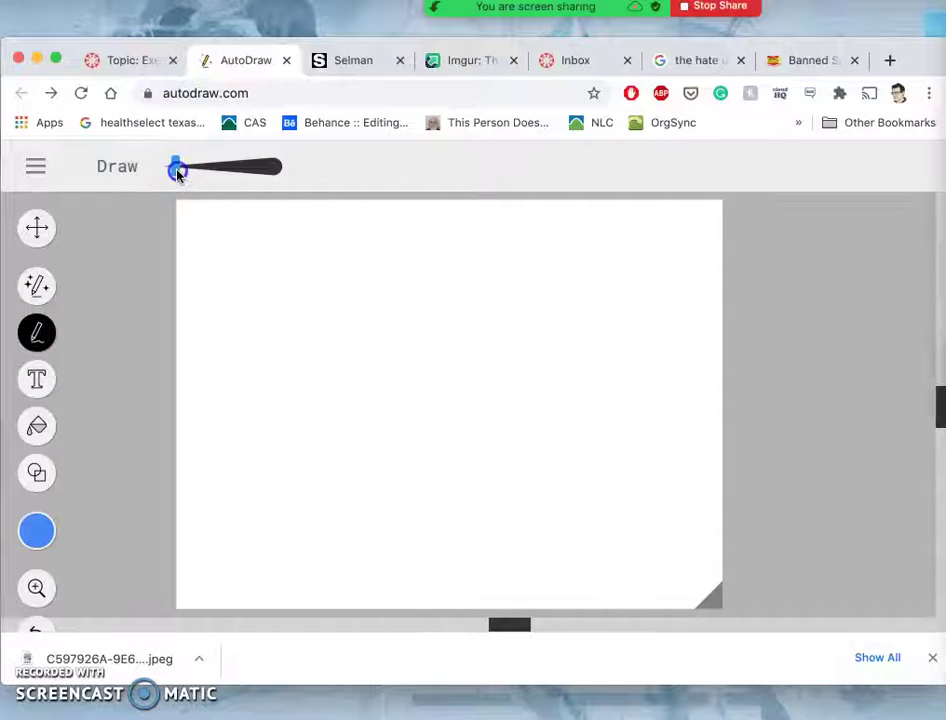
{"action": "left_click", "coordinate": [37, 530]}
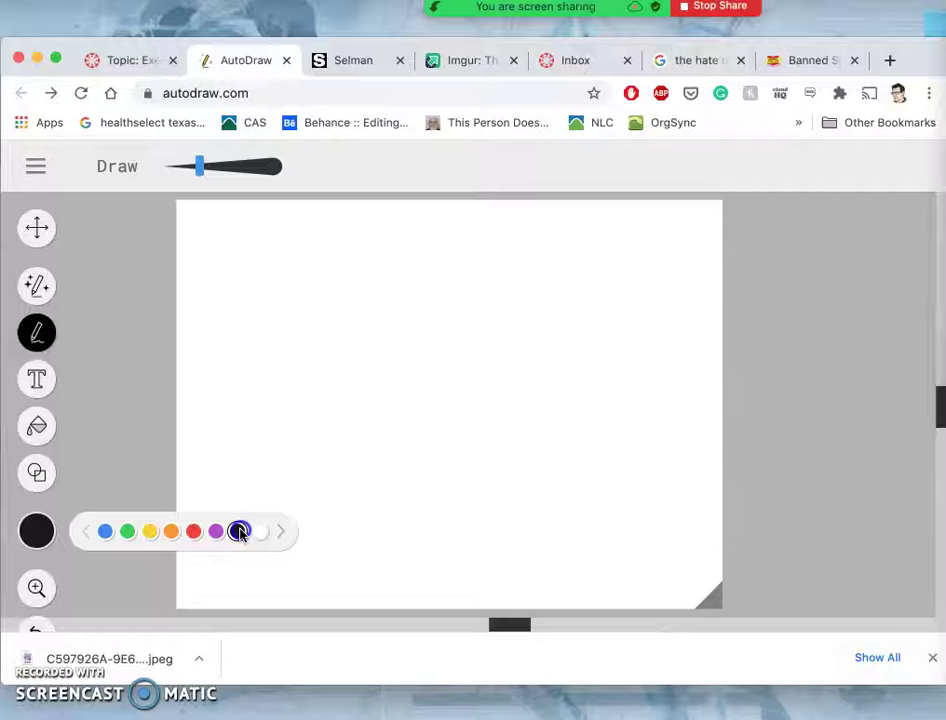
{"action": "left_click", "coordinate": [36, 530]}
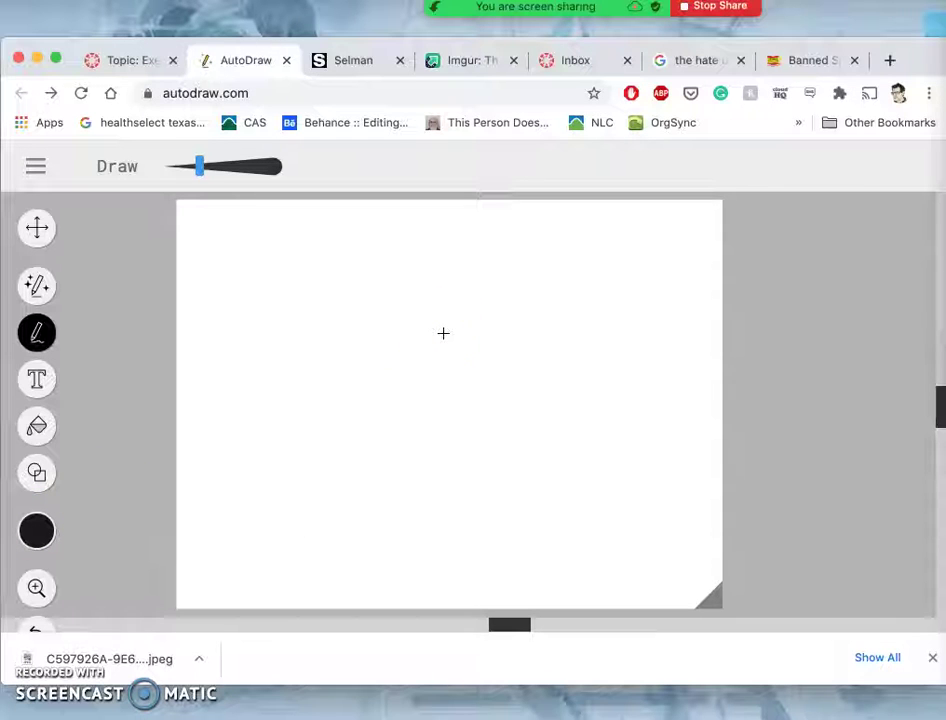
{"action": "left_click", "coordinate": [417, 297]}
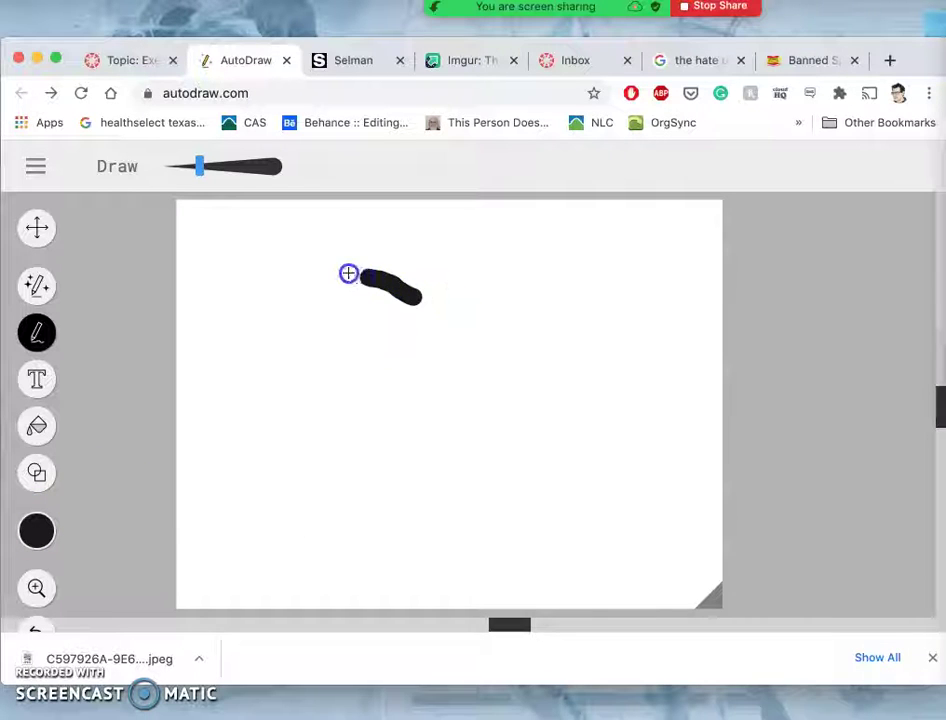
Sketch a large thick black wavy outline with a loop on its right side.
{"action": "mouse_move", "coordinate": [348, 273]}
{"action": "left_mouse_down"}
{"action": "mouse_move", "coordinate": [316, 283]}
{"action": "mouse_move", "coordinate": [296, 304]}
{"action": "mouse_move", "coordinate": [294, 341]}
{"action": "mouse_move", "coordinate": [356, 411]}
{"action": "mouse_move", "coordinate": [273, 422]}
{"action": "mouse_move", "coordinate": [245, 453]}
{"action": "mouse_move", "coordinate": [278, 481]}
{"action": "mouse_move", "coordinate": [377, 509]}
{"action": "mouse_move", "coordinate": [488, 501]}
{"action": "mouse_move", "coordinate": [585, 472]}
{"action": "mouse_move", "coordinate": [598, 458]}
{"action": "mouse_move", "coordinate": [571, 444]}
{"action": "mouse_move", "coordinate": [445, 450]}
{"action": "mouse_move", "coordinate": [359, 414]}
{"action": "left_mouse_up"}
{"action": "mouse_move", "coordinate": [431, 298]}
{"action": "left_mouse_down"}
{"action": "mouse_move", "coordinate": [416, 293]}
{"action": "mouse_move", "coordinate": [585, 253]}
{"action": "mouse_move", "coordinate": [667, 272]}
{"action": "mouse_move", "coordinate": [666, 284]}
{"action": "left_mouse_up"}
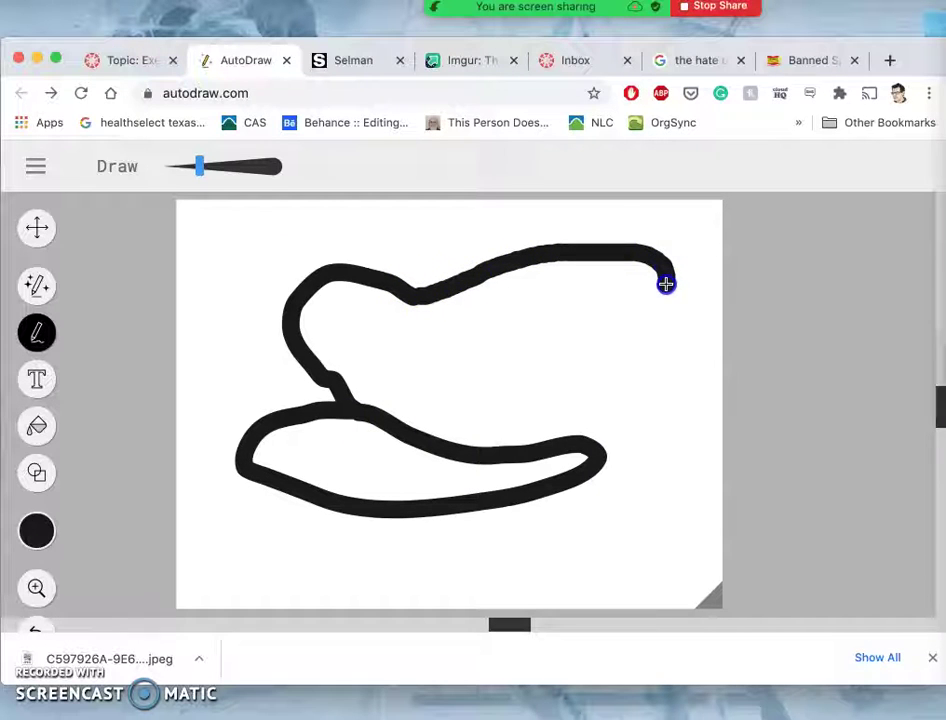
{"action": "left_click_drag", "start_coordinate": [670, 338], "coordinate": [631, 406]}
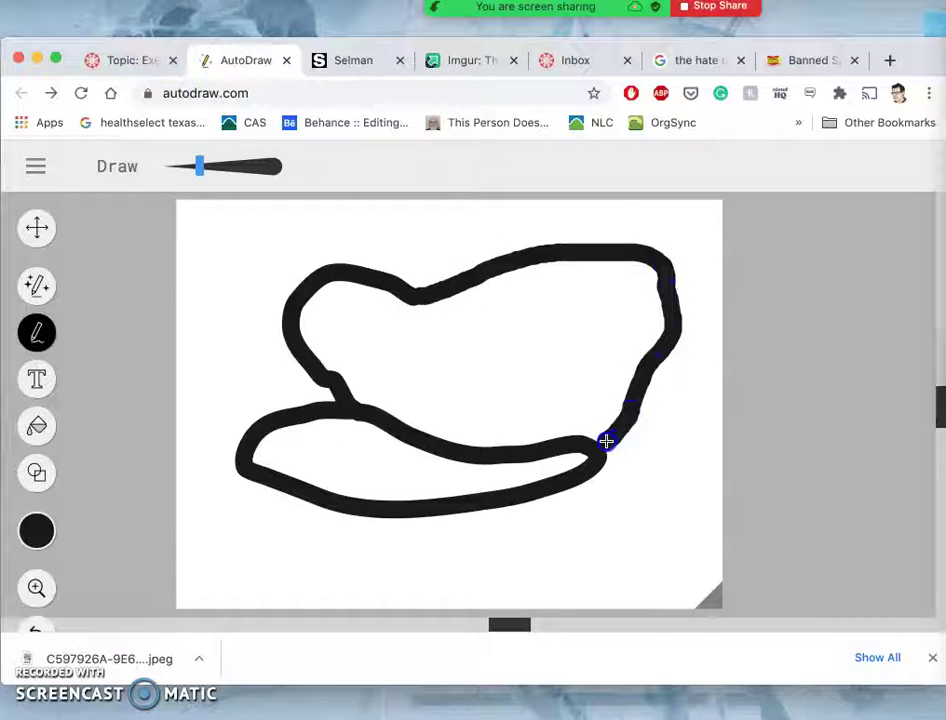
{"action": "left_click_drag", "start_coordinate": [596, 451], "coordinate": [596, 451]}
{"action": "left_click_drag", "start_coordinate": [671, 370], "coordinate": [673, 350]}
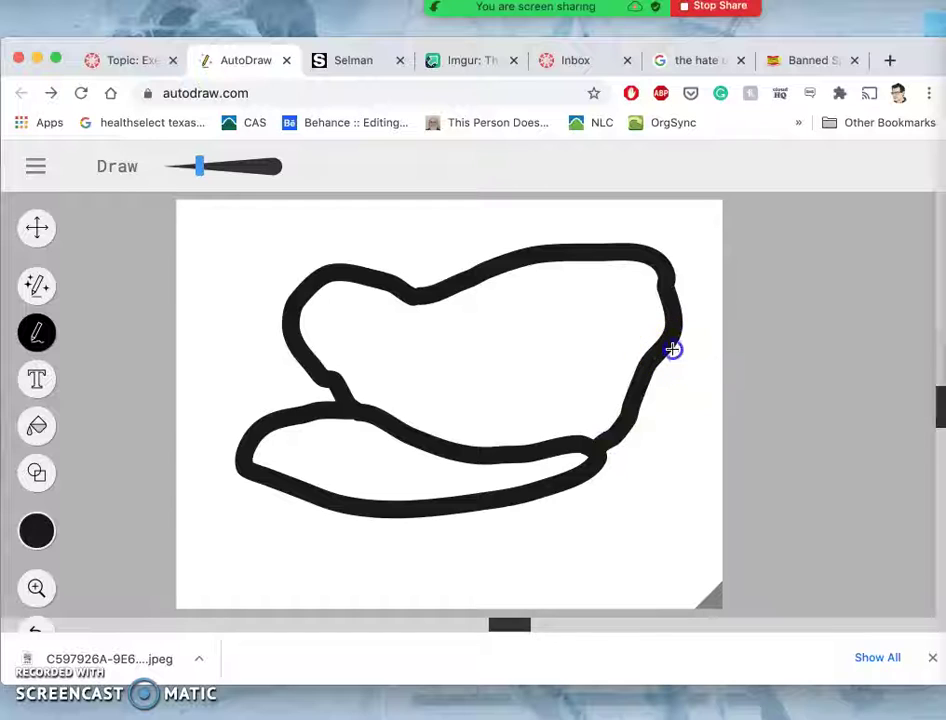
{"action": "mouse_move", "coordinate": [693, 418]}
{"action": "left_mouse_down"}
{"action": "mouse_move", "coordinate": [670, 448]}
{"action": "mouse_move", "coordinate": [603, 454]}
{"action": "left_mouse_up"}
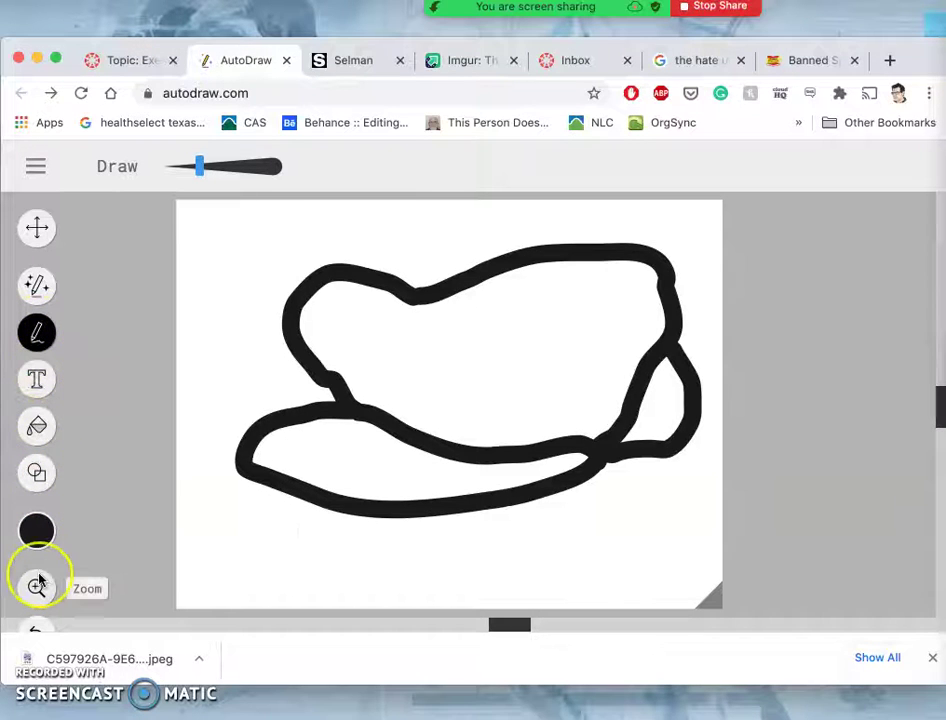
Zoom the page out to 80%, undo the right loop, and redraw the top curve to close the outline.
{"action": "key", "text": "super+minus"}
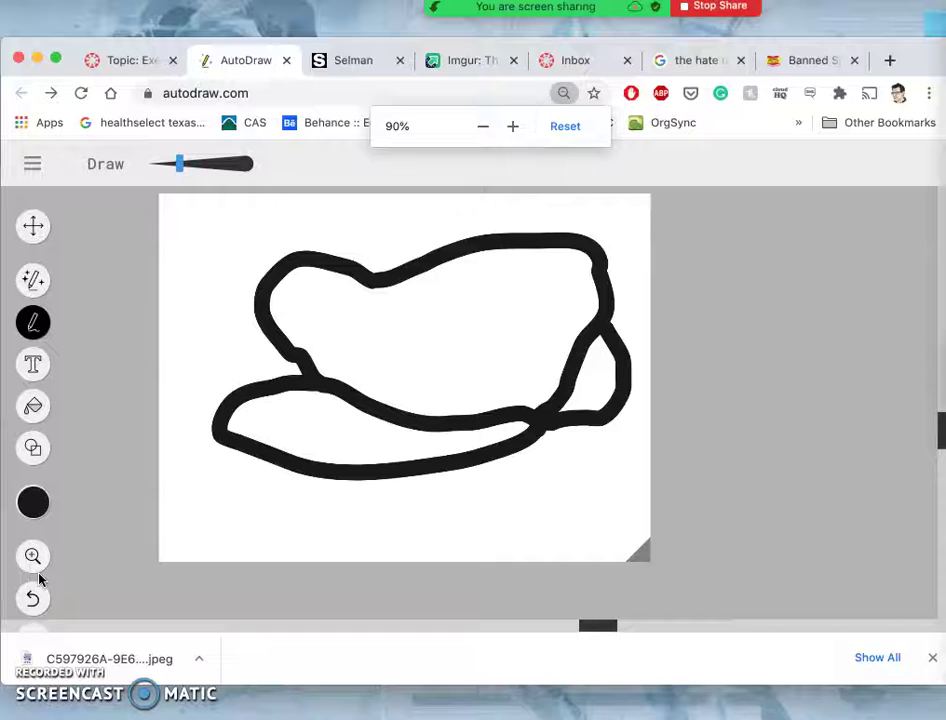
{"action": "left_click", "coordinate": [37, 597]}
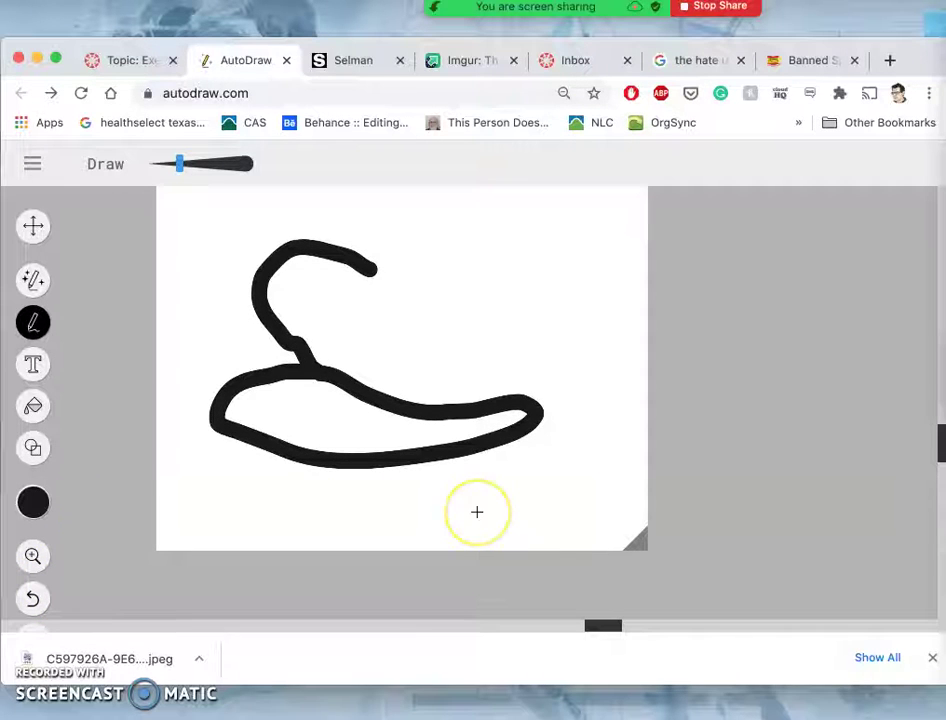
{"action": "key", "text": "super+minus"}
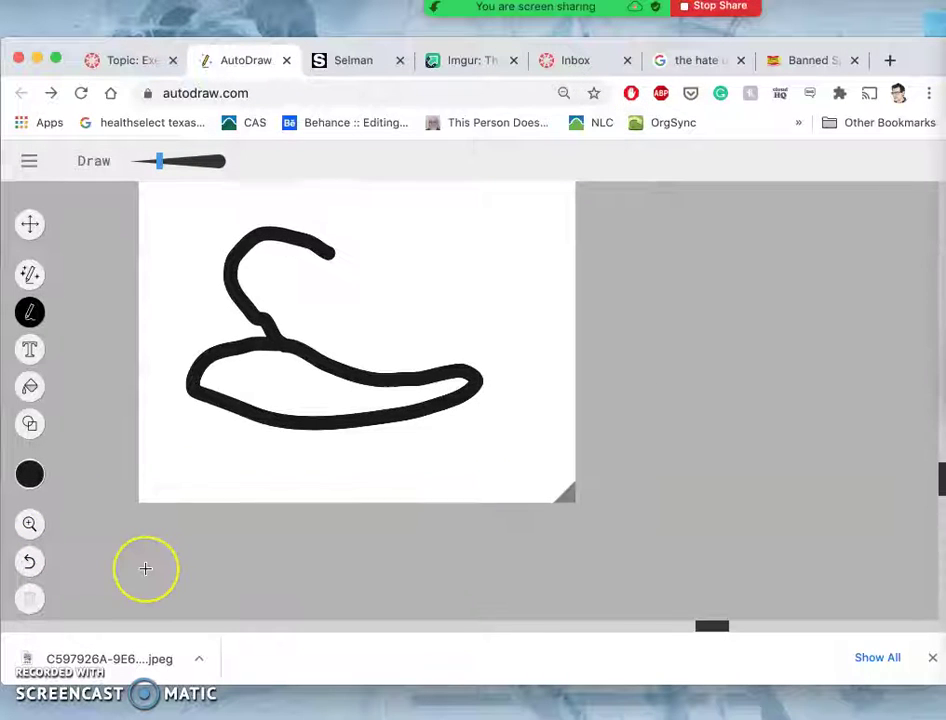
{"action": "left_click", "coordinate": [343, 256]}
{"action": "mouse_move", "coordinate": [383, 251]}
{"action": "left_mouse_down"}
{"action": "mouse_move", "coordinate": [494, 222]}
{"action": "mouse_move", "coordinate": [530, 236]}
{"action": "left_mouse_up"}
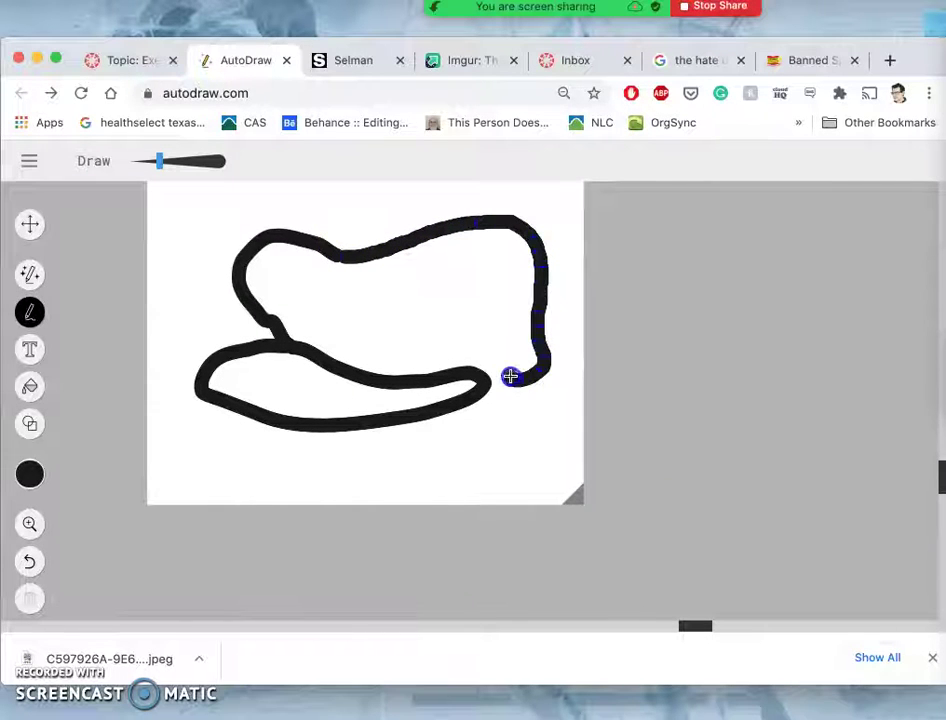
{"action": "left_click_drag", "start_coordinate": [490, 374], "coordinate": [486, 382]}
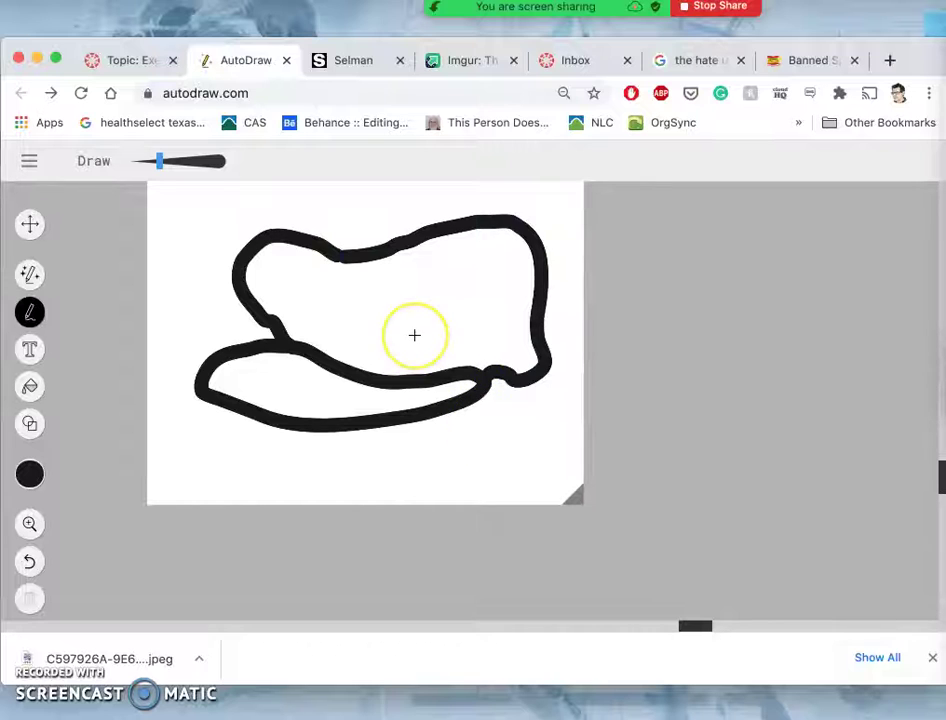
{"action": "key", "text": "super+z"}
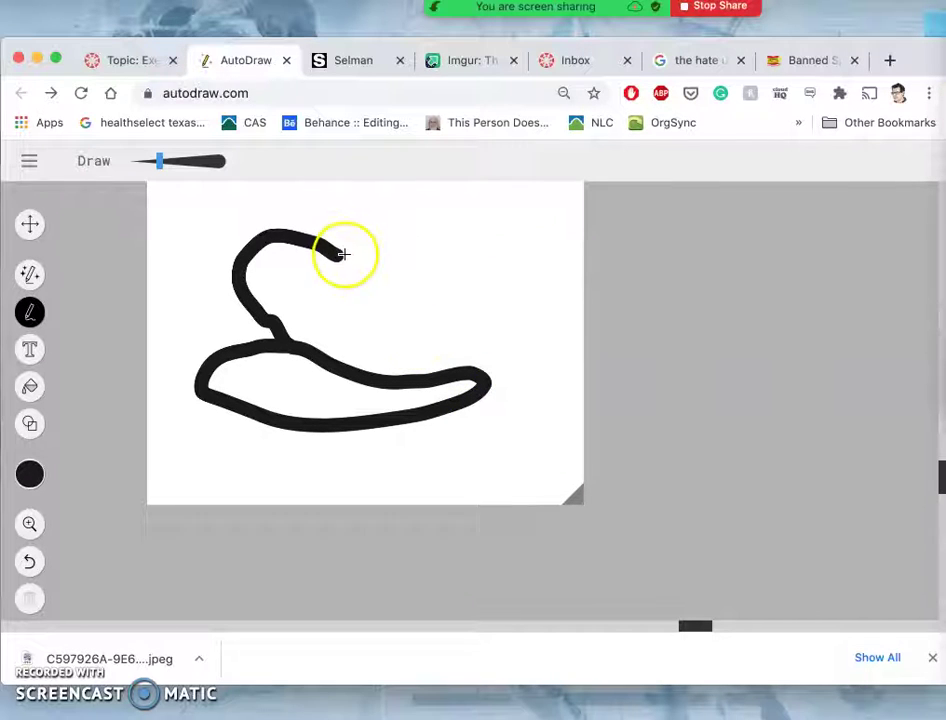
{"action": "mouse_move", "coordinate": [340, 252]}
{"action": "left_mouse_down"}
{"action": "mouse_move", "coordinate": [411, 220]}
{"action": "mouse_move", "coordinate": [479, 204]}
{"action": "mouse_move", "coordinate": [535, 206]}
{"action": "mouse_move", "coordinate": [567, 233]}
{"action": "mouse_move", "coordinate": [564, 272]}
{"action": "mouse_move", "coordinate": [533, 331]}
{"action": "left_mouse_up"}
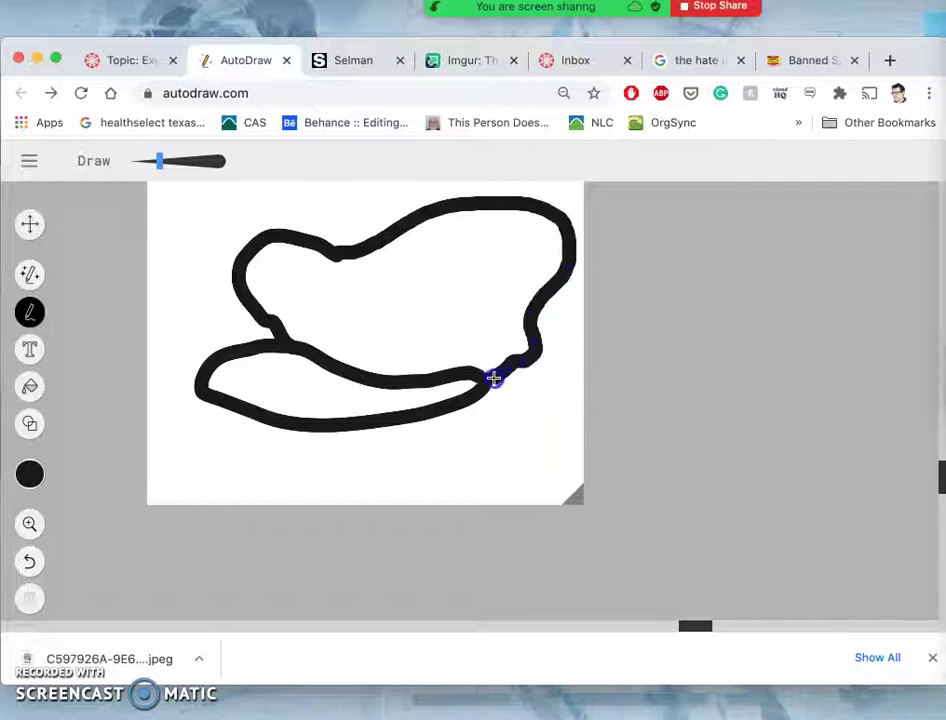
{"action": "left_click_drag", "start_coordinate": [485, 378], "coordinate": [487, 377]}
Draw a thin heart inside the outline, add dots within it, and switch to Select.
{"action": "left_click_drag", "start_coordinate": [348, 348], "coordinate": [305, 297]}
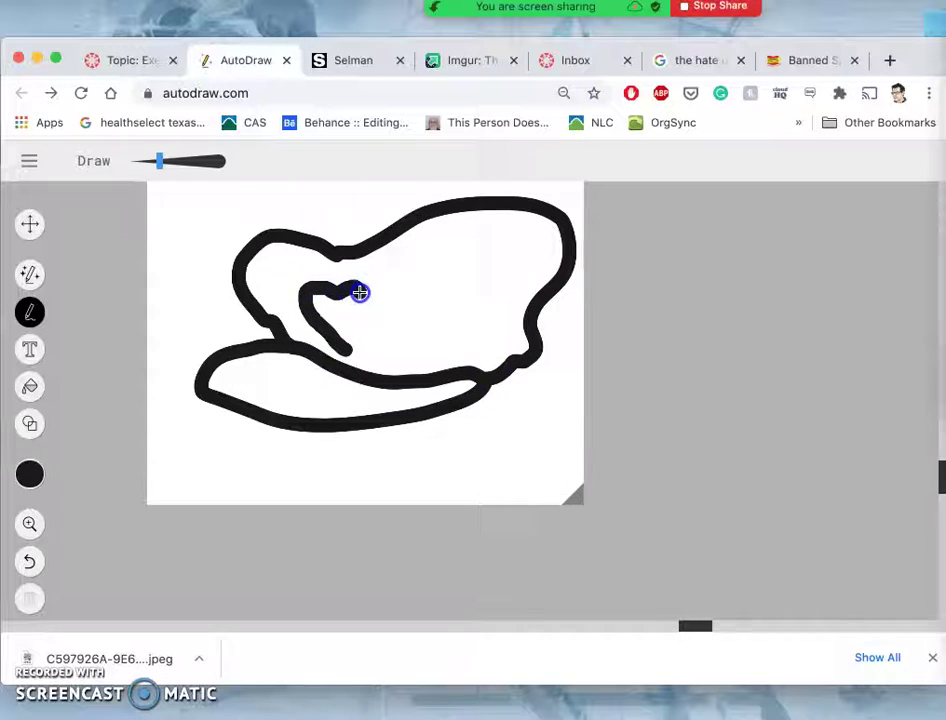
{"action": "left_click_drag", "start_coordinate": [348, 350], "coordinate": [348, 350]}
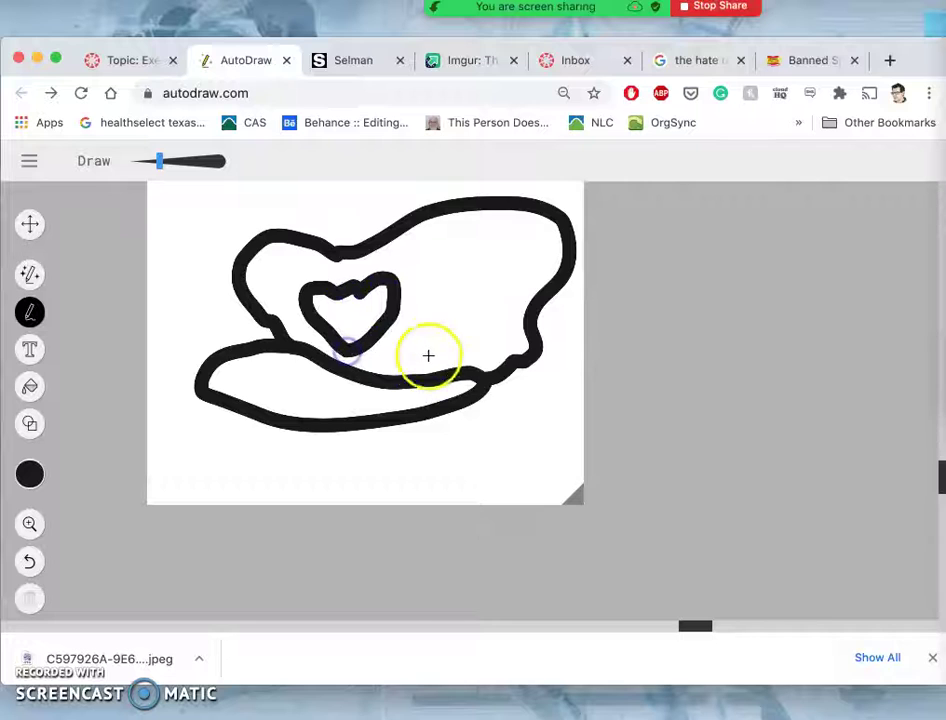
{"action": "key", "text": "super+z"}
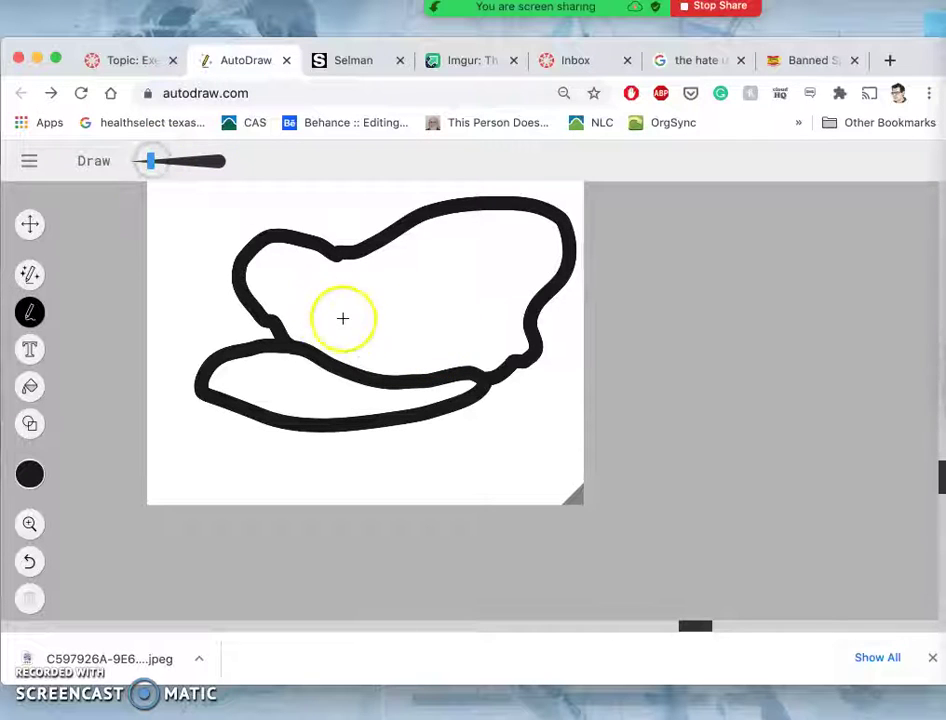
{"action": "left_click_drag", "start_coordinate": [348, 343], "coordinate": [328, 325]}
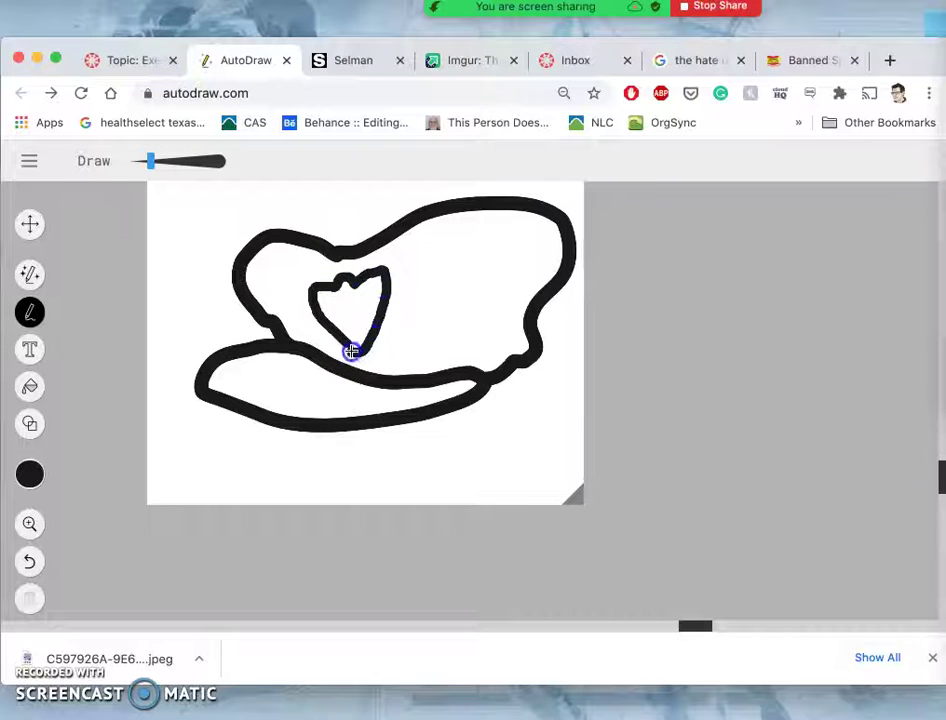
{"action": "mouse_move", "coordinate": [360, 345]}
{"action": "left_mouse_down"}
{"action": "mouse_move", "coordinate": [391, 334]}
{"action": "mouse_move", "coordinate": [362, 300]}
{"action": "left_mouse_up"}
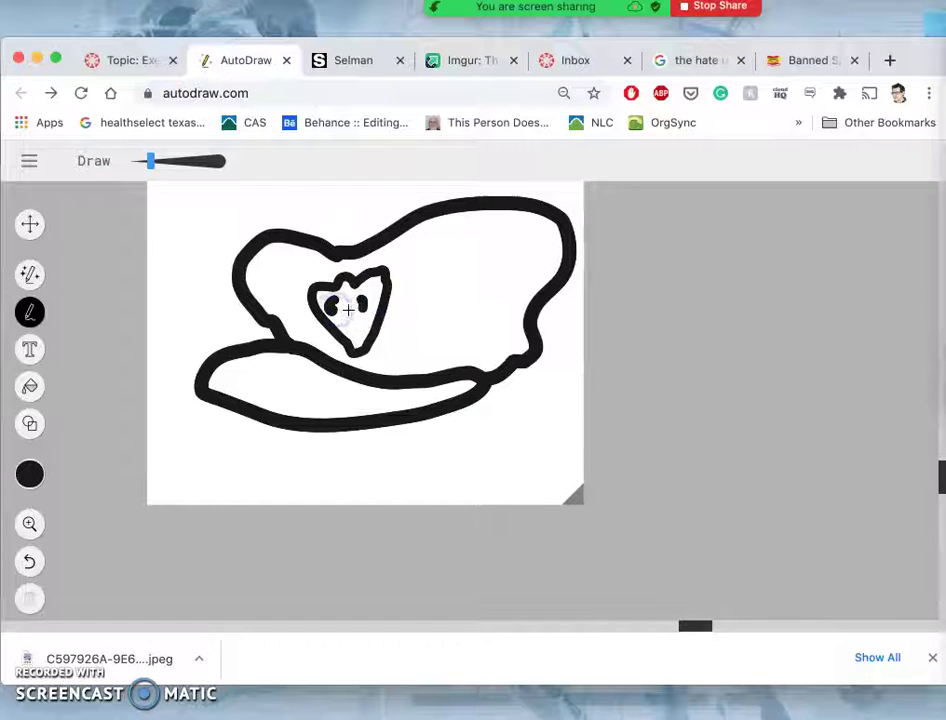
{"action": "left_click", "coordinate": [355, 319]}
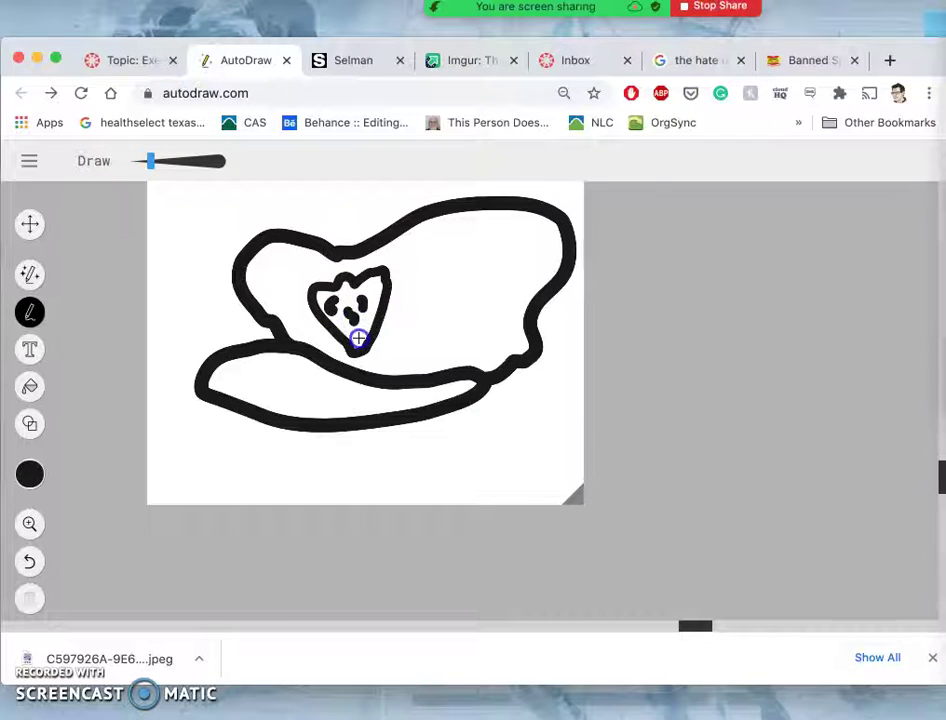
{"action": "key", "text": "v"}
{"action": "left_click", "coordinate": [500, 358]}
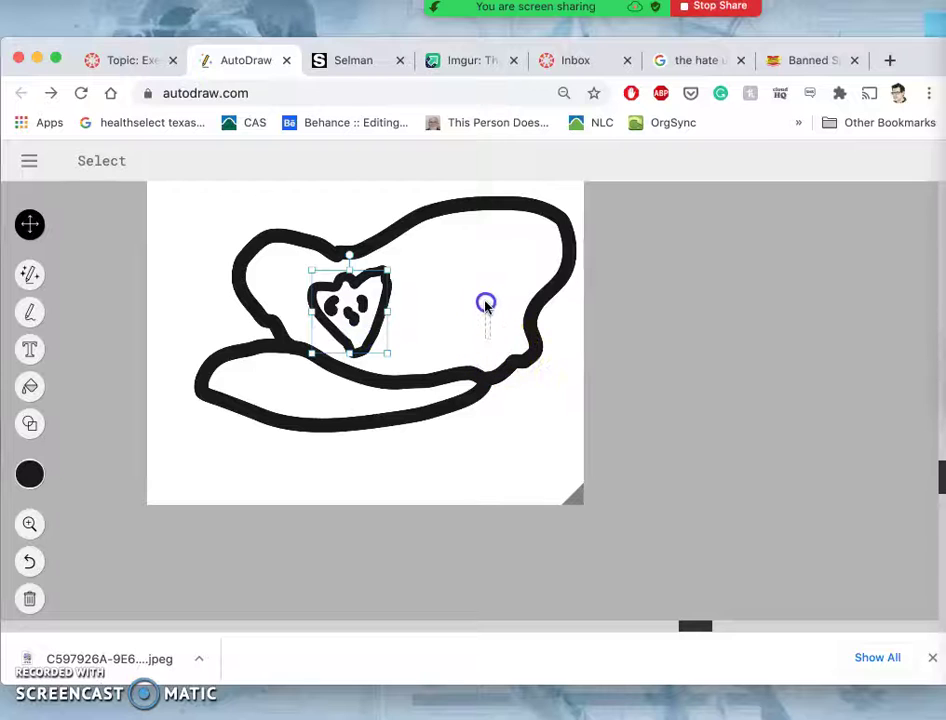
Draw a small hook and an S-shaped squiggle beside the heart with AutoDraw.
{"action": "left_click", "coordinate": [30, 273]}
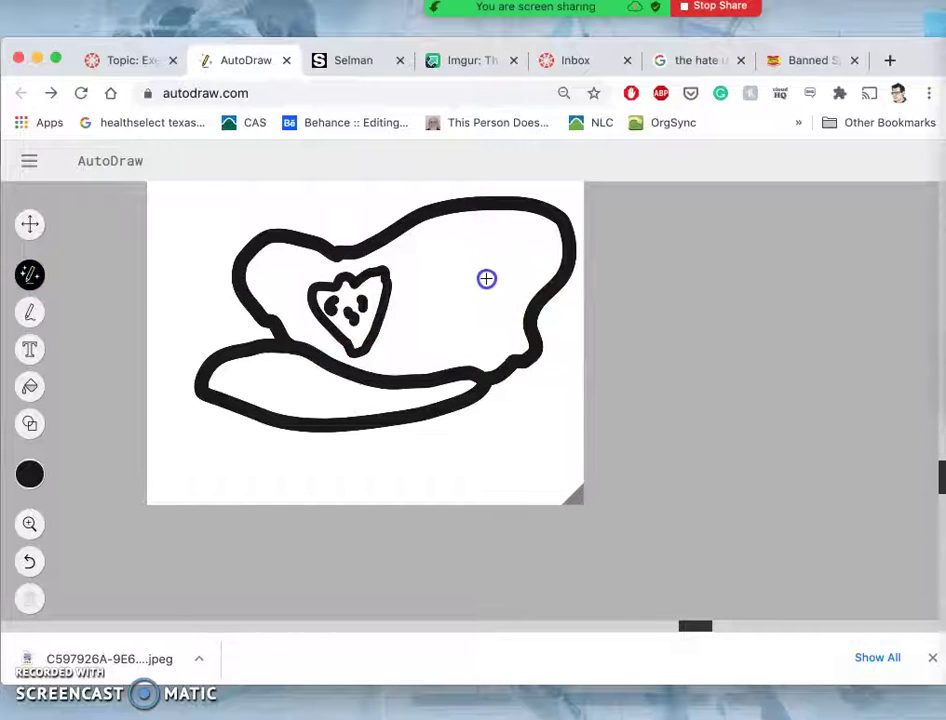
{"action": "left_click_drag", "start_coordinate": [470, 348], "coordinate": [470, 348]}
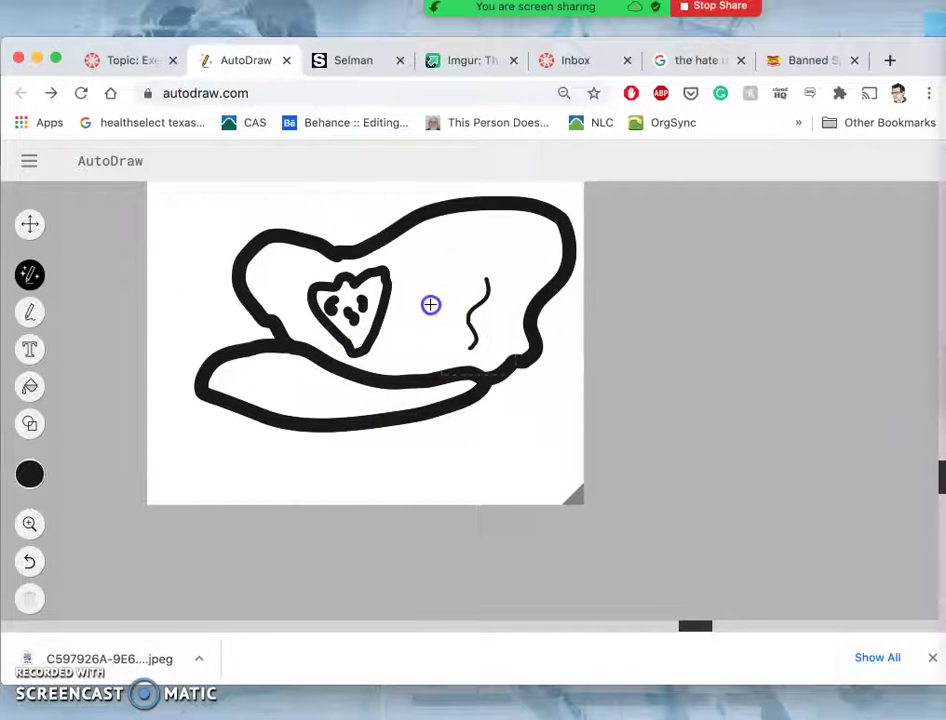
{"action": "left_click", "coordinate": [524, 431]}
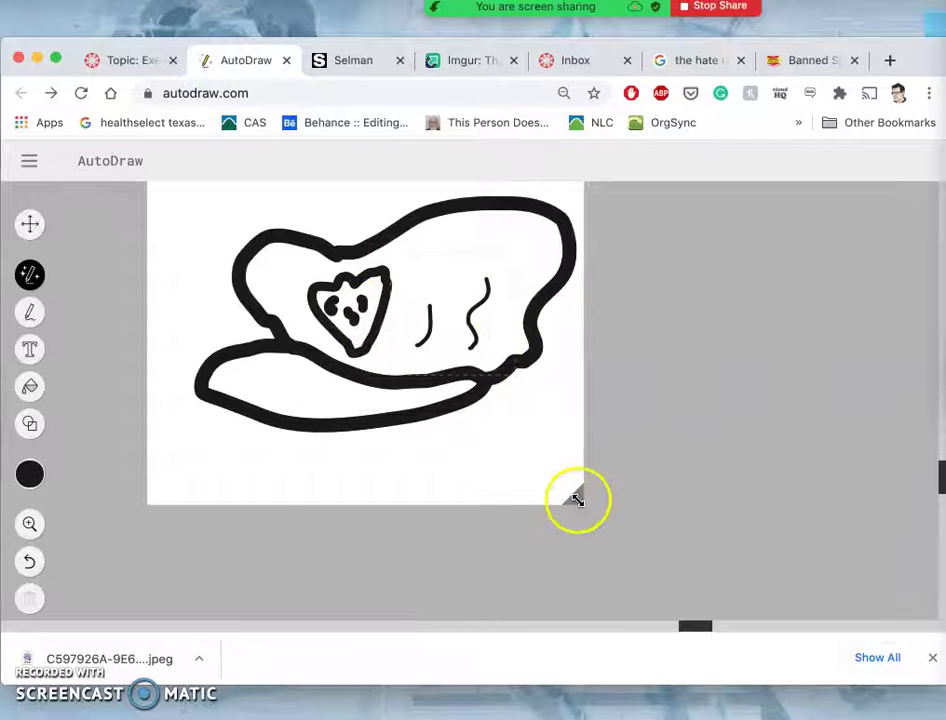
Enlarge the canvas down and right, then zoom the page in to 200%.
{"action": "left_click_drag", "start_coordinate": [576, 497], "coordinate": [693, 557]}
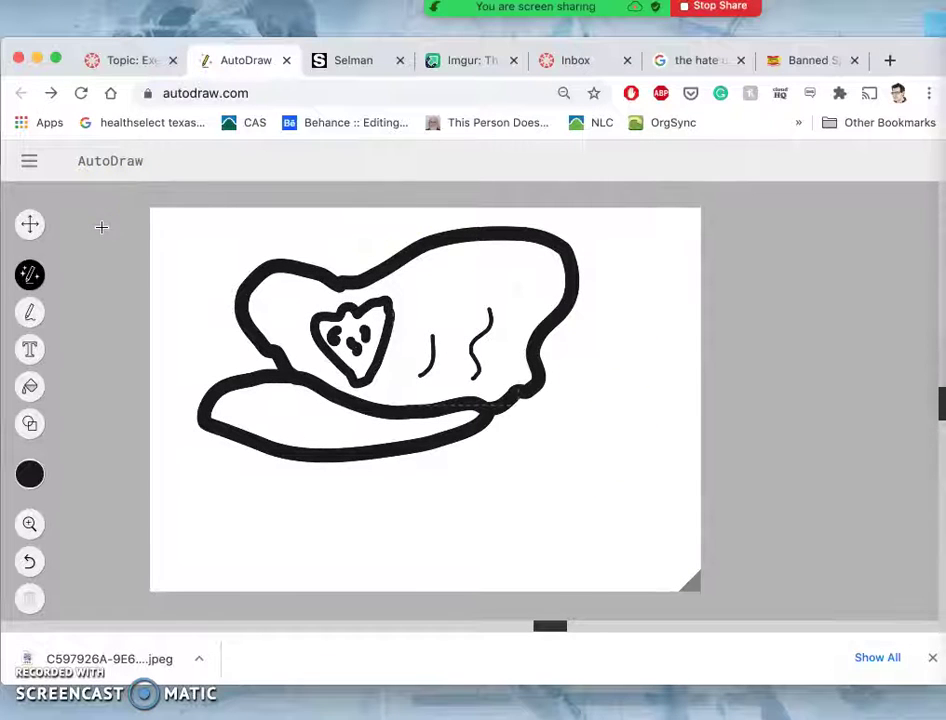
{"action": "left_click", "coordinate": [29, 161]}
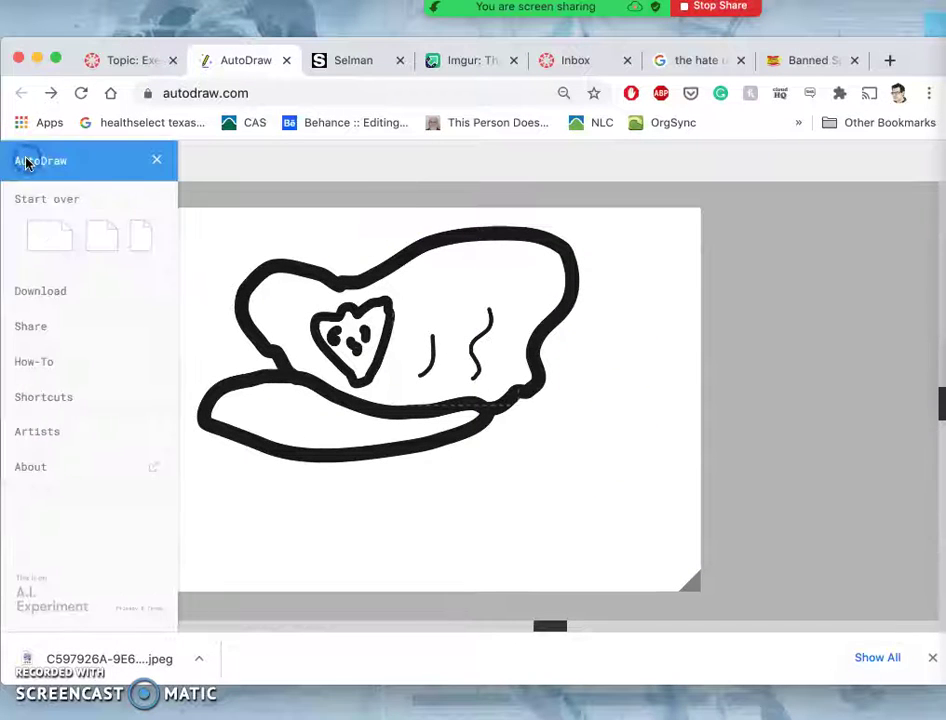
{"action": "left_click", "coordinate": [265, 192]}
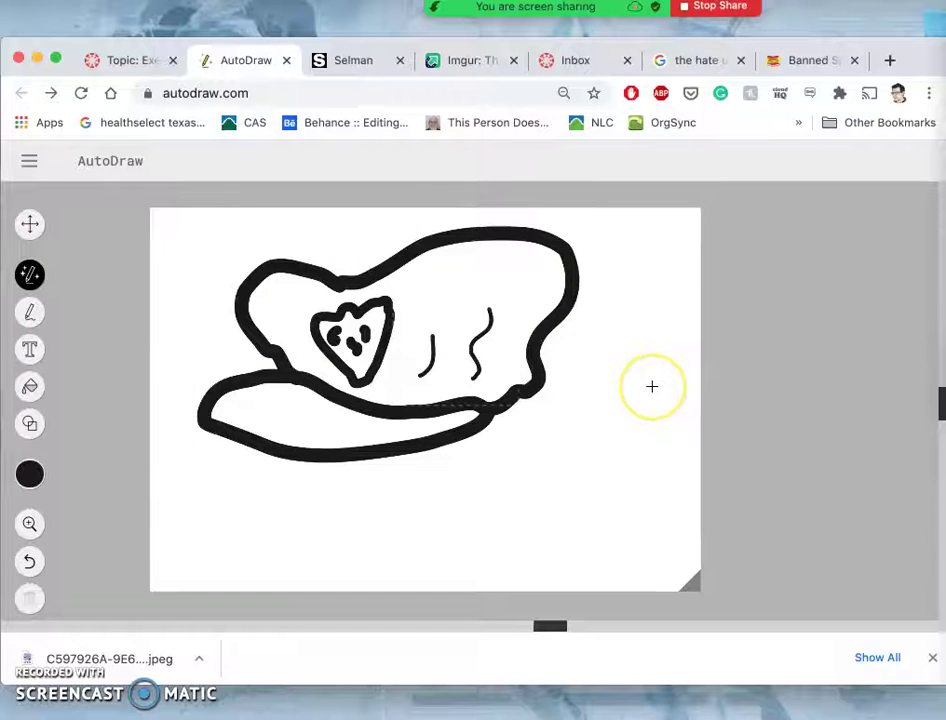
{"action": "key", "text": "super+equal"}
{"action": "key", "text": "super+equal"}
{"action": "key", "text": "super+equal"}
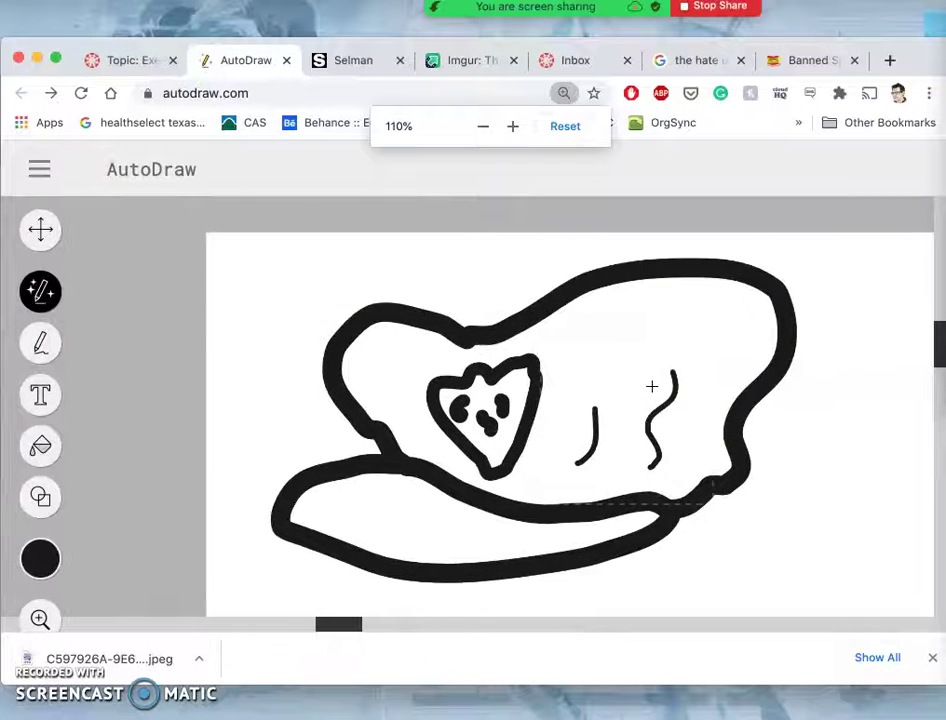
{"action": "left_click", "coordinate": [45, 245]}
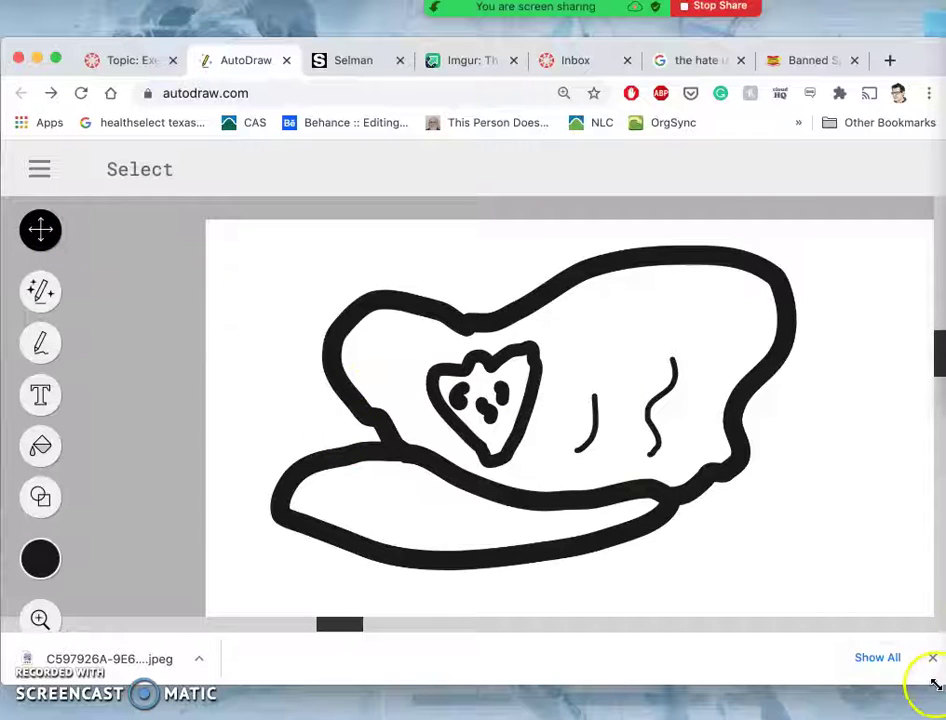
{"action": "key", "text": "ctrl+plus"}
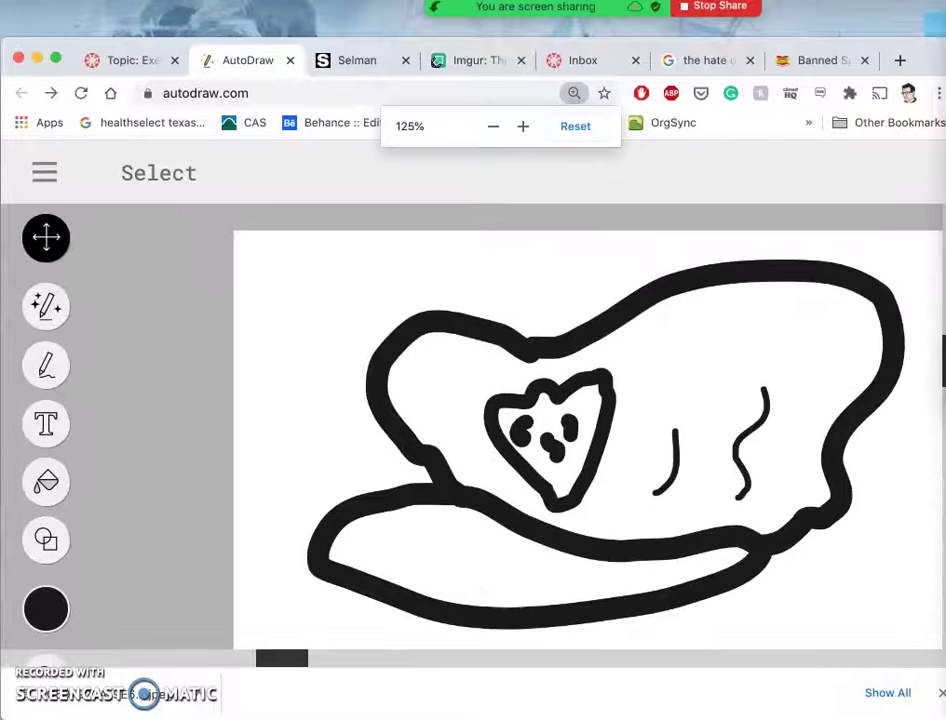
{"action": "key", "text": "ctrl+plus"}
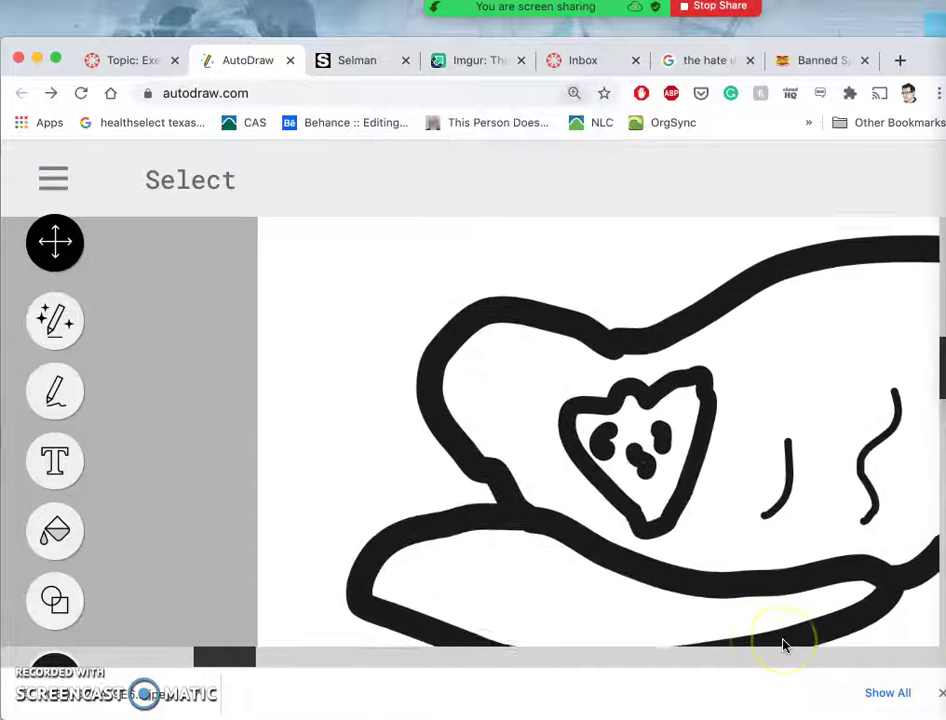
{"action": "left_click", "coordinate": [784, 645]}
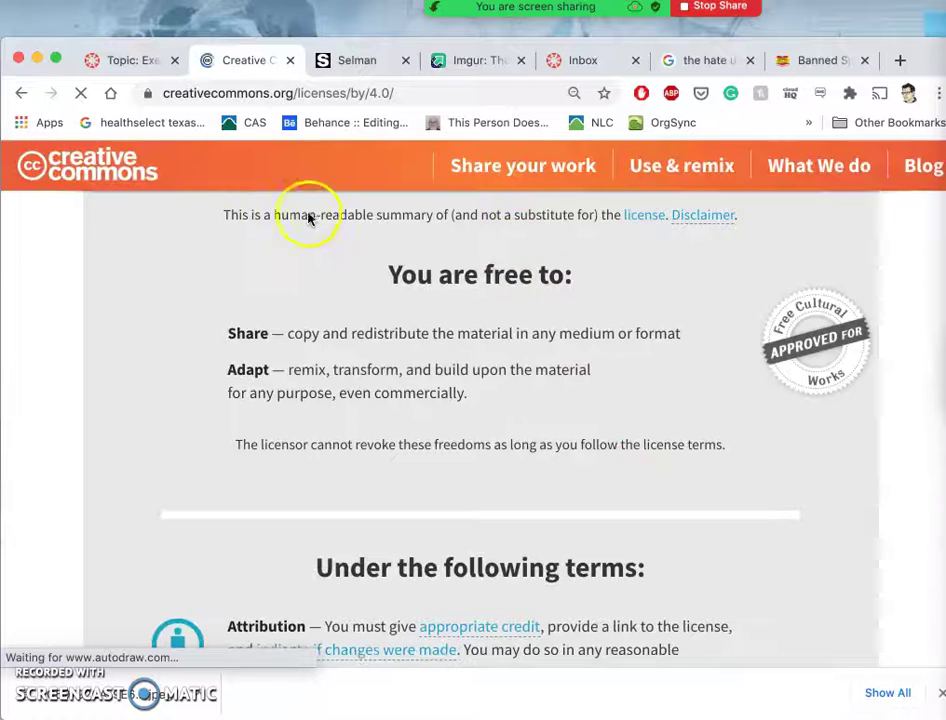
{"action": "scroll", "coordinate": [306, 219], "scroll_direction": "left", "scroll_amount": 5}
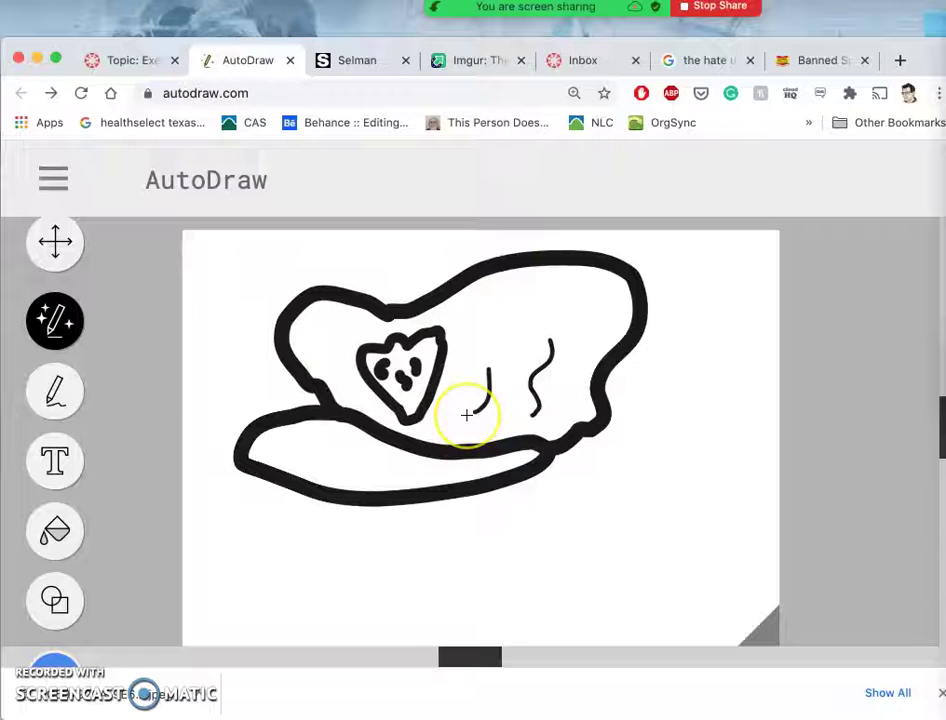
{"action": "key", "text": "super+equal"}
{"action": "key", "text": "super+equal"}
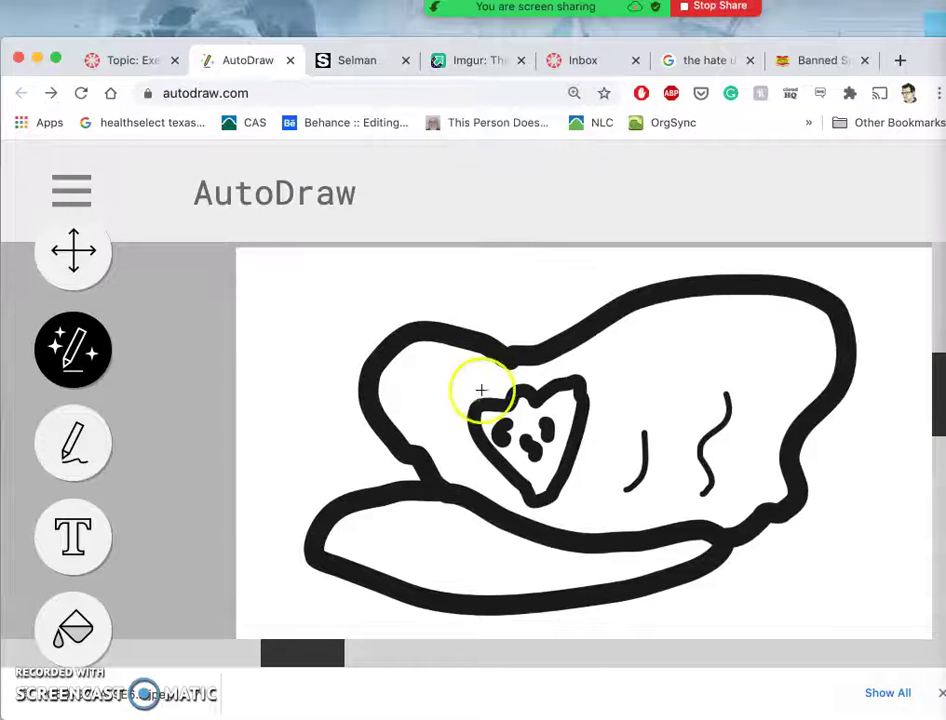
Read the Canvas discussion's Mac and Windows screengrab steps, then return to AutoDraw.
{"action": "left_click", "coordinate": [131, 59]}
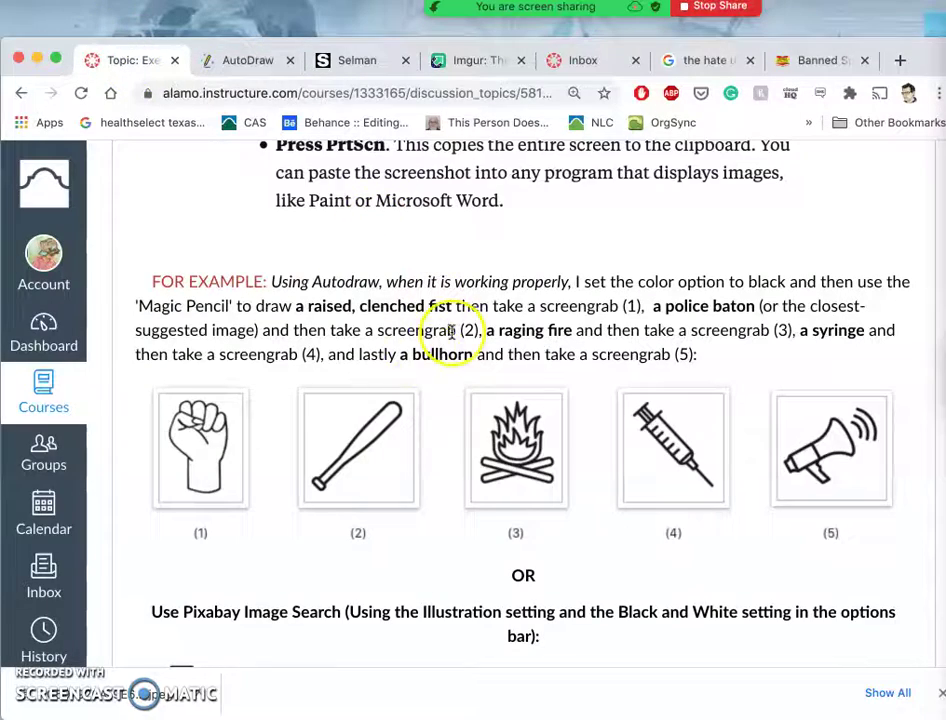
{"action": "scroll", "coordinate": [476, 374], "scroll_direction": "down", "scroll_amount": 1}
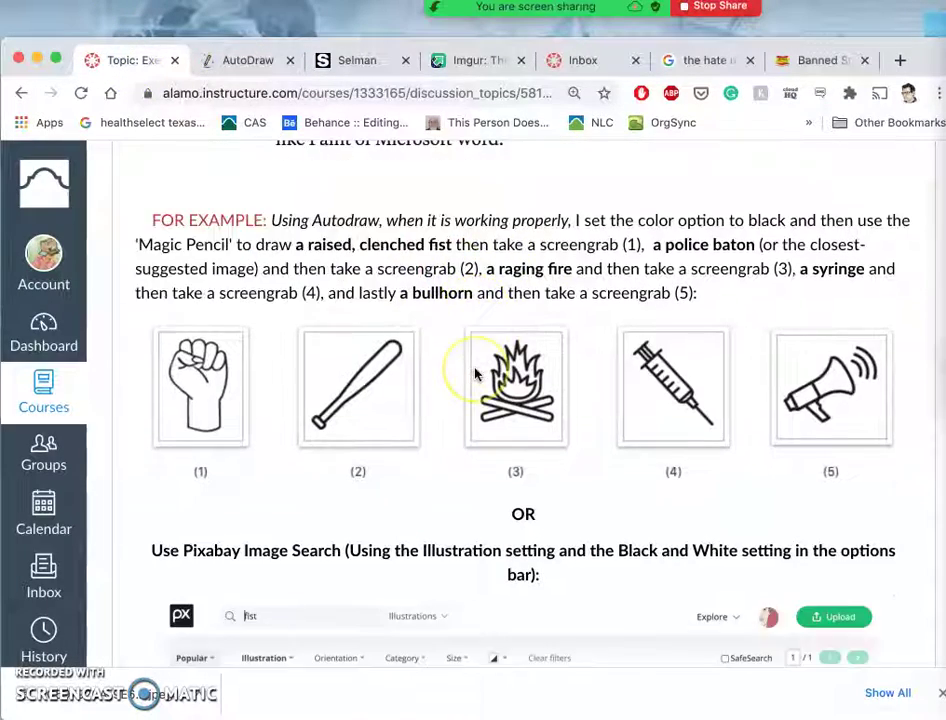
{"action": "scroll", "coordinate": [476, 374], "scroll_direction": "down", "scroll_amount": 5}
{"action": "scroll", "coordinate": [476, 374], "scroll_direction": "up", "scroll_amount": 7}
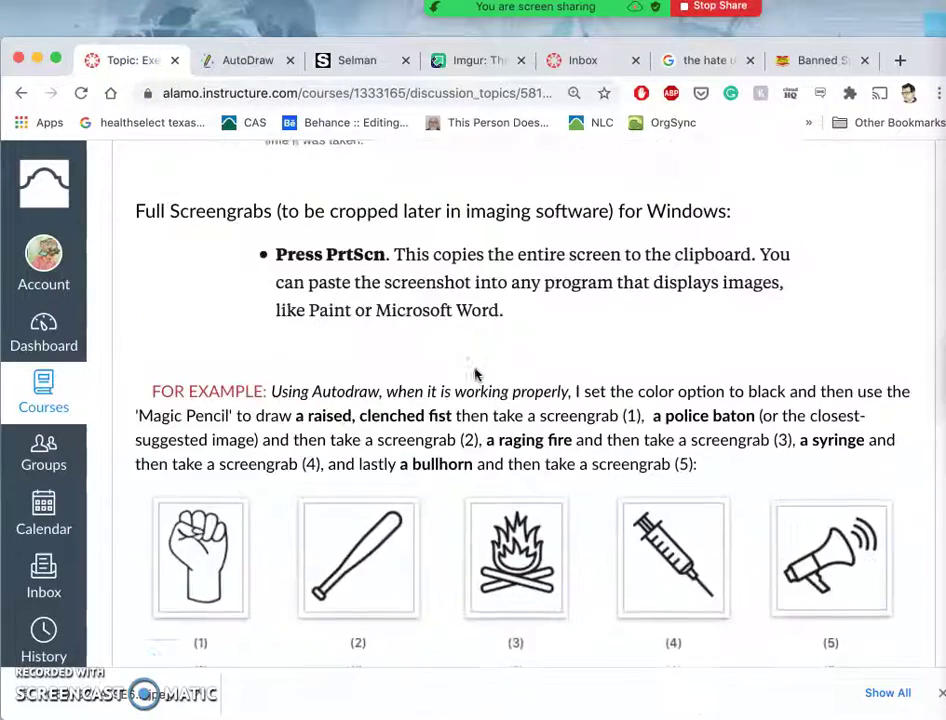
{"action": "scroll", "coordinate": [476, 374], "scroll_direction": "up", "scroll_amount": 5}
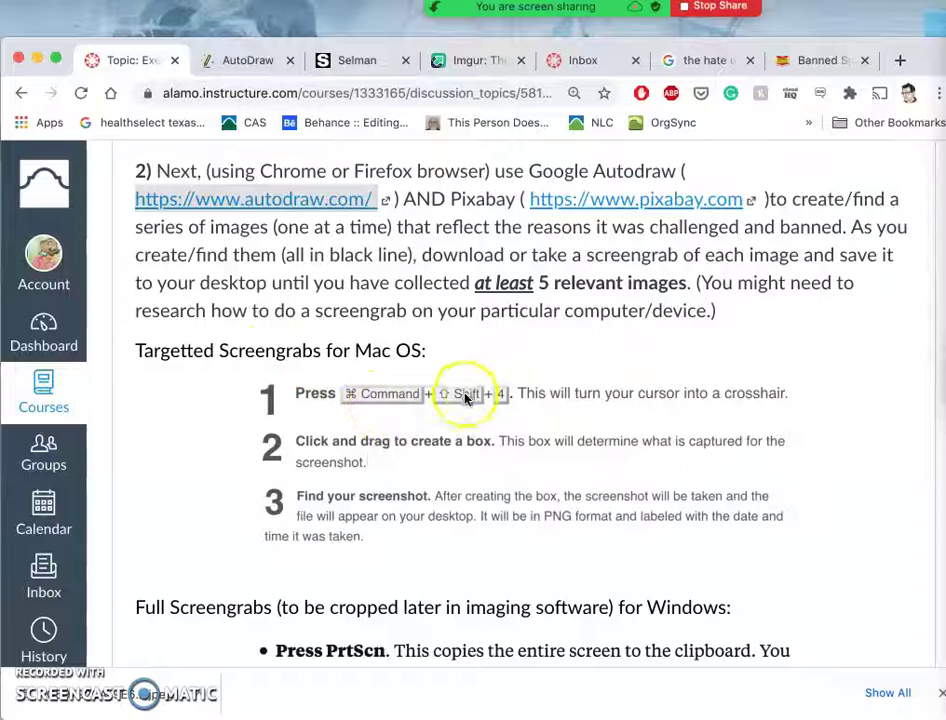
{"action": "scroll", "coordinate": [478, 420], "scroll_direction": "down", "scroll_amount": 4}
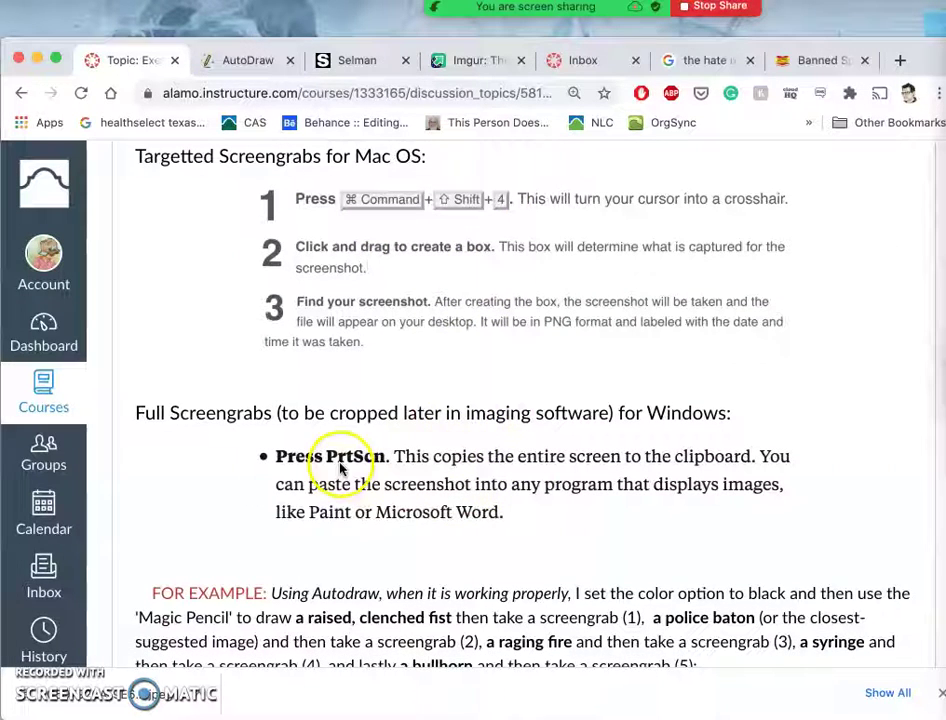
{"action": "scroll", "coordinate": [424, 420], "scroll_direction": "up", "scroll_amount": 3}
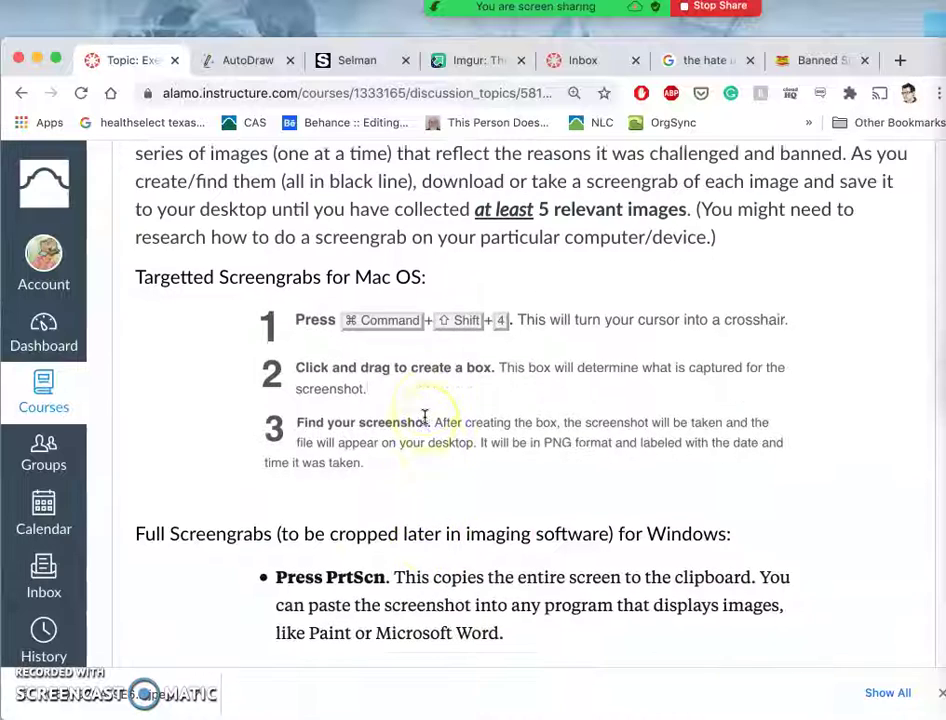
{"action": "scroll", "coordinate": [424, 418], "scroll_direction": "up", "scroll_amount": 1}
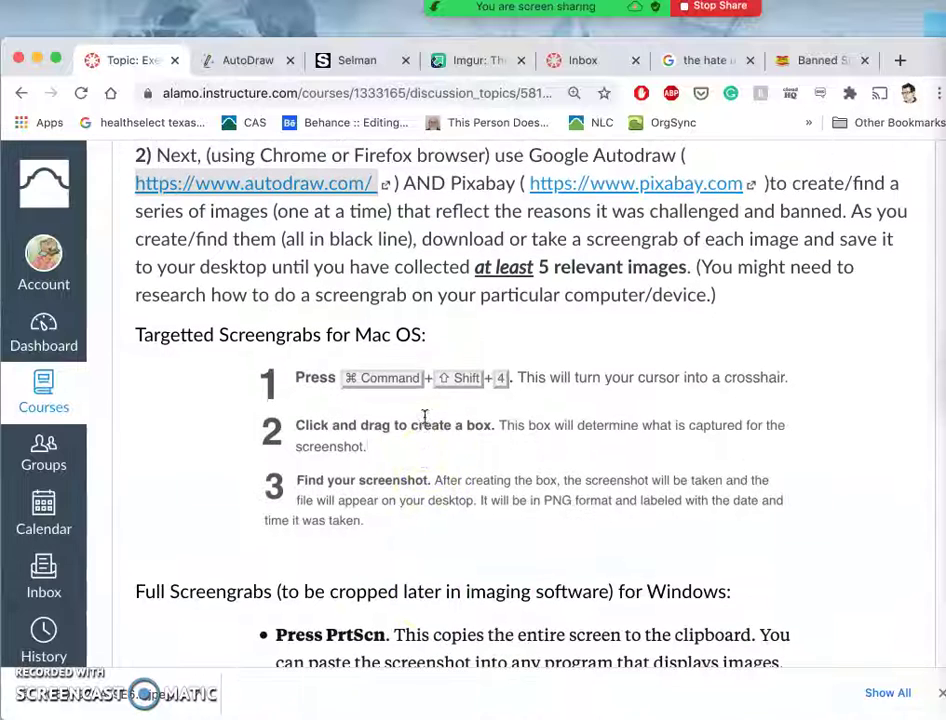
{"action": "left_click", "coordinate": [255, 63]}
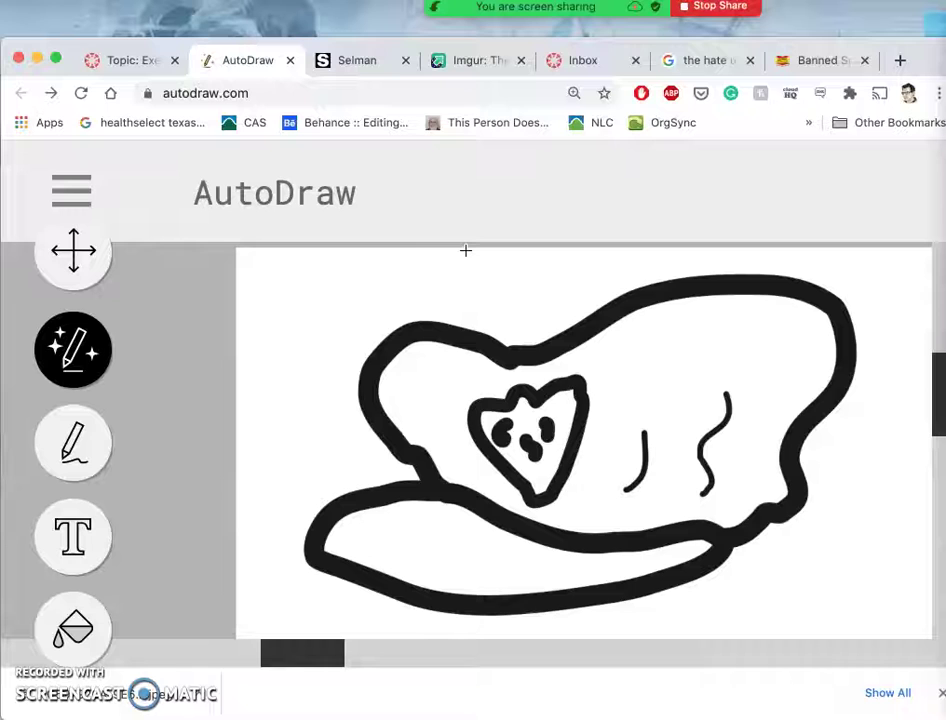
Mark the drawing's area for a screengrab and close the Selman Design tab.
{"action": "mouse_move", "coordinate": [866, 260]}
{"action": "left_mouse_down"}
{"action": "mouse_move", "coordinate": [665, 503]}
{"action": "mouse_move", "coordinate": [549, 612]}
{"action": "mouse_move", "coordinate": [280, 628]}
{"action": "left_mouse_up"}
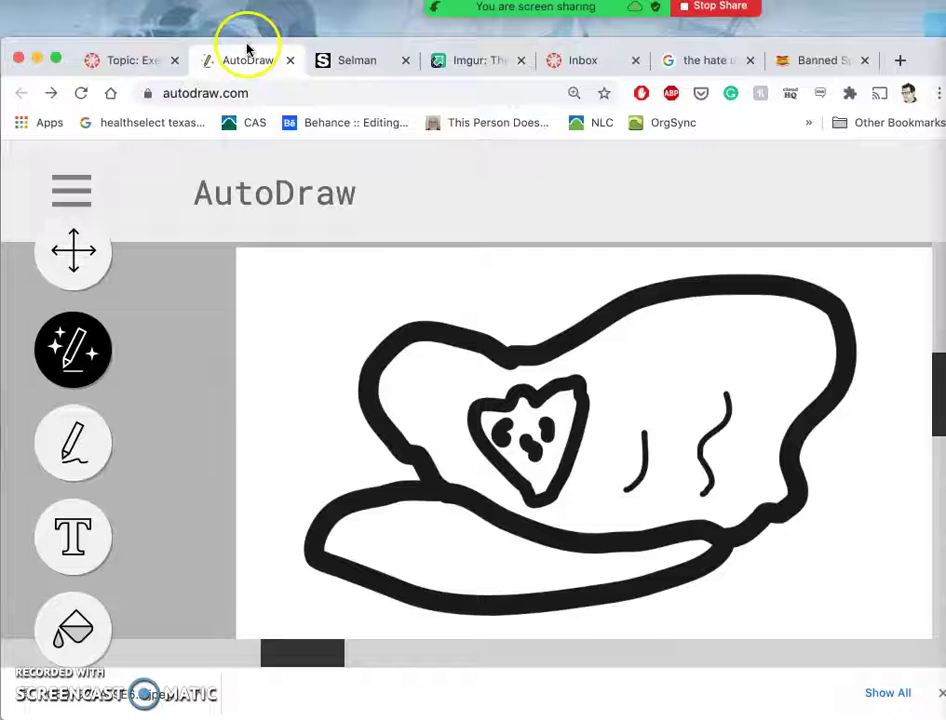
{"action": "left_click", "coordinate": [405, 62]}
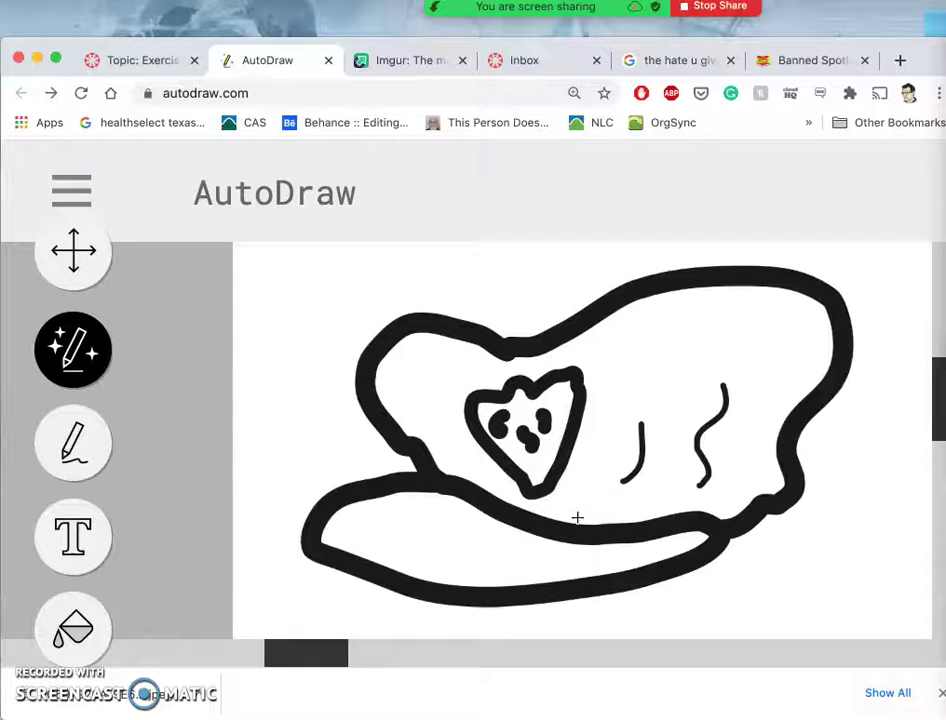
{"action": "scroll", "coordinate": [577, 517], "scroll_direction": "right", "scroll_amount": 1}
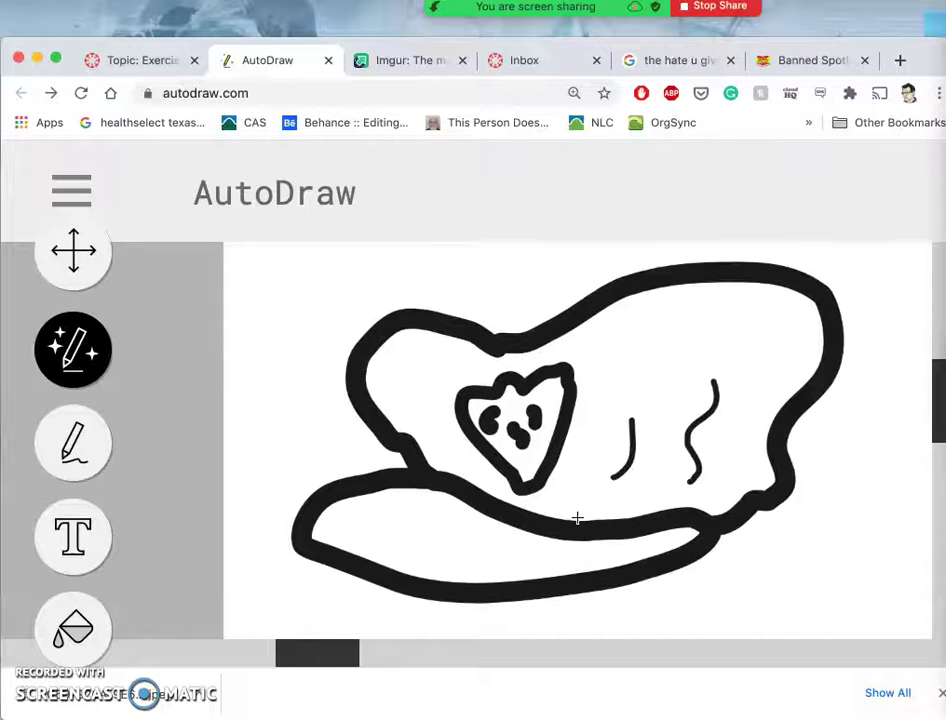
Show the 'Topic: Exercise' page scrolled up to the AutoDraw and Pixabay links.
{"action": "left_click", "coordinate": [157, 63]}
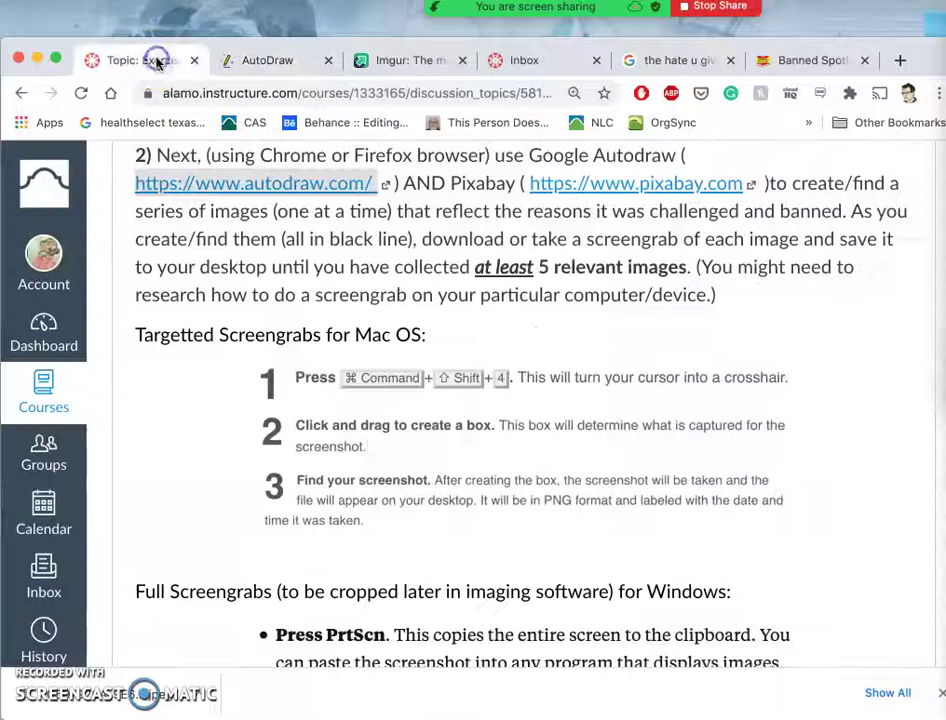
{"action": "scroll", "coordinate": [512, 270], "scroll_direction": "up", "scroll_amount": 2}
{"action": "scroll", "coordinate": [512, 271], "scroll_direction": "up", "scroll_amount": 1}
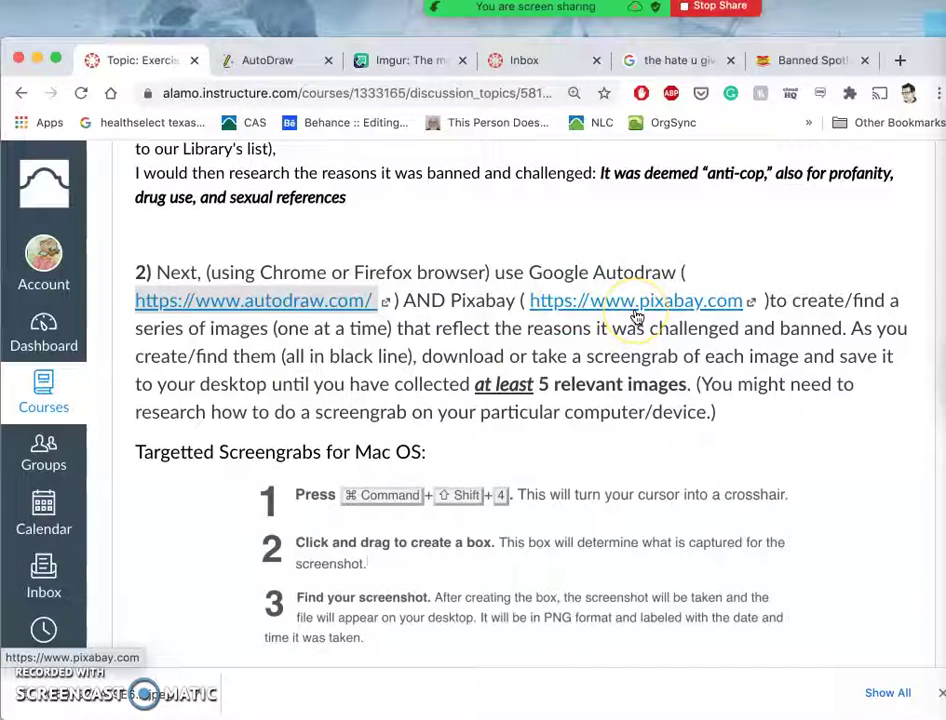
Search Google Images for 'police hat' in a new tab.
{"action": "left_click", "coordinate": [899, 61]}
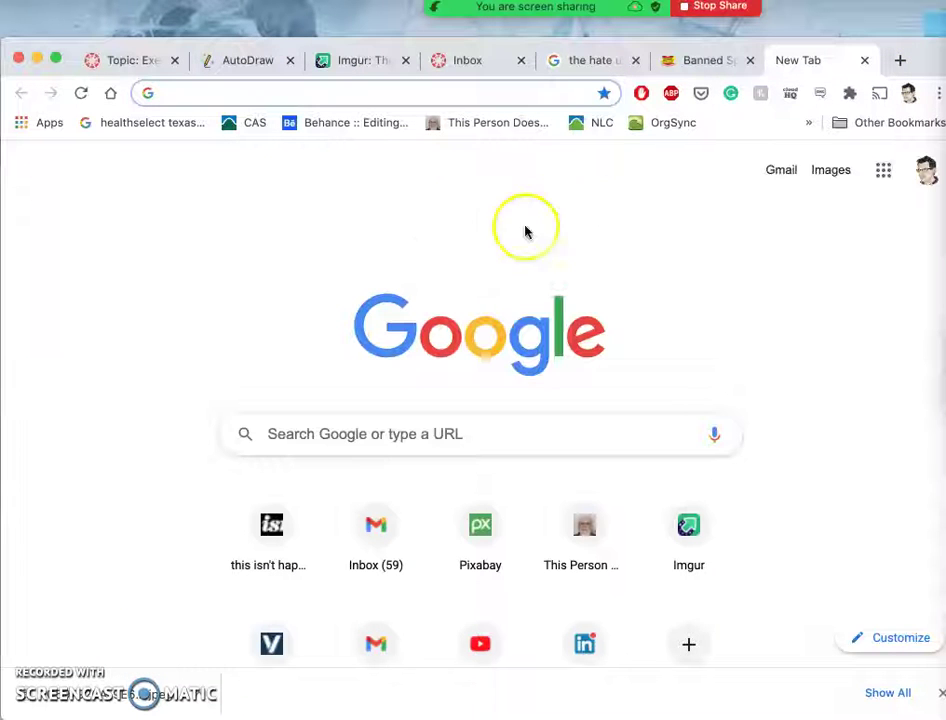
{"action": "left_click", "coordinate": [836, 171]}
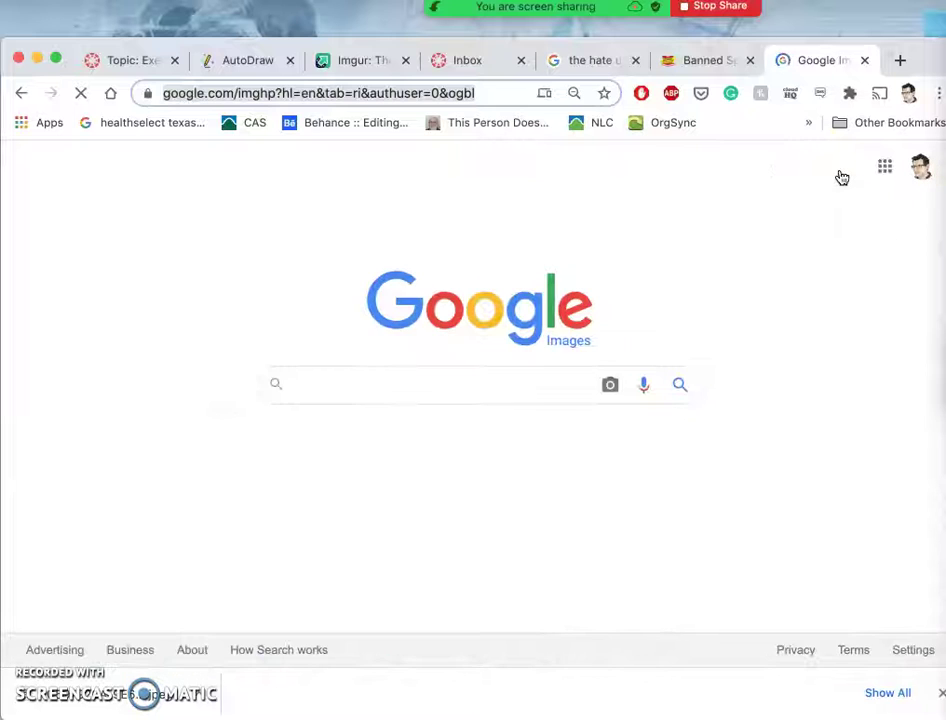
{"action": "left_click", "coordinate": [369, 396]}
{"action": "type", "text": "p"}
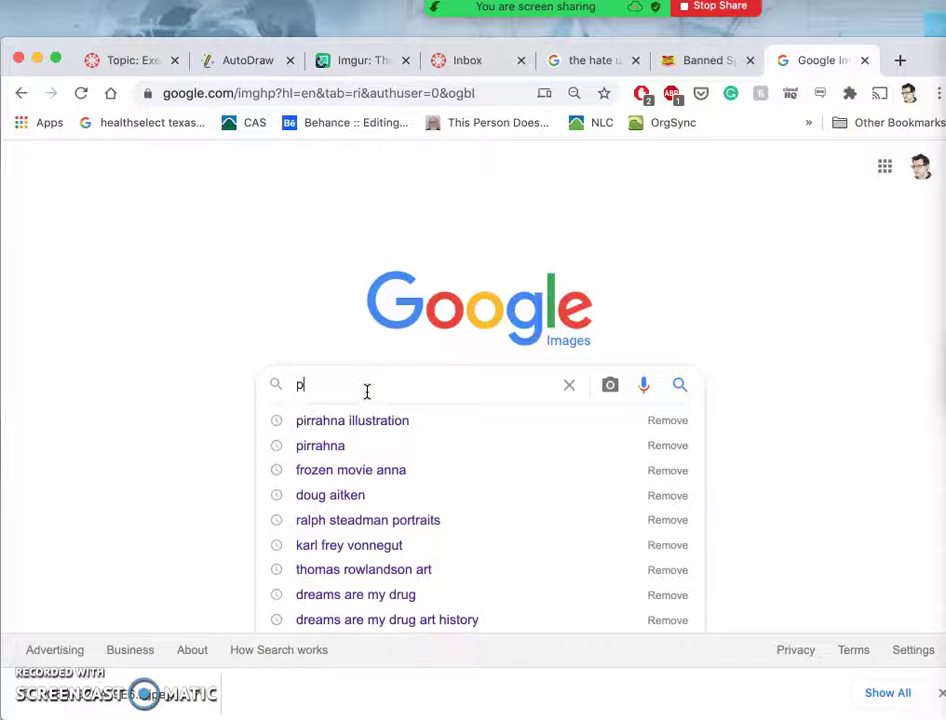
{"action": "type", "text": "olice hat"}
{"action": "key", "text": "Return"}
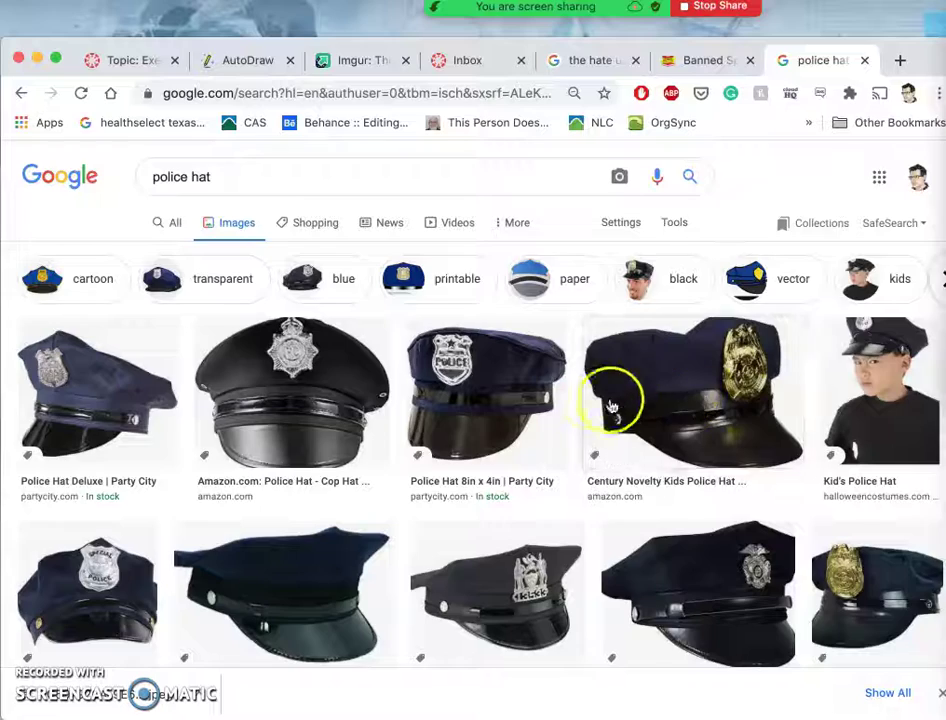
Browse the police hat results, comparing them with the AutoDraw hat drawing.
{"action": "scroll", "coordinate": [640, 438], "scroll_direction": "down", "scroll_amount": 5}
{"action": "scroll", "coordinate": [648, 522], "scroll_direction": "up", "scroll_amount": 5}
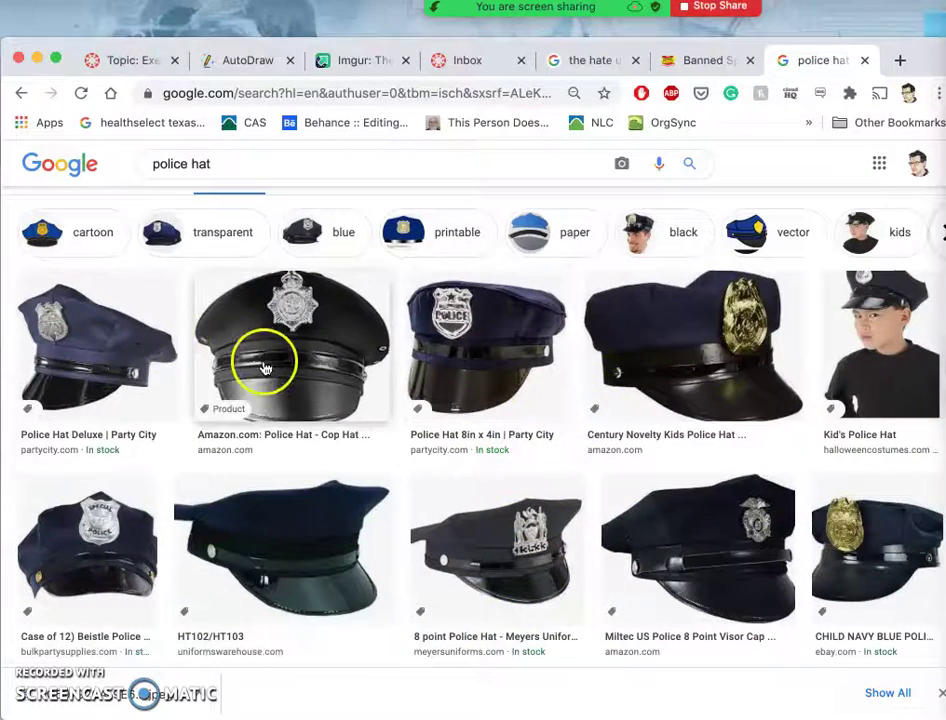
{"action": "left_click", "coordinate": [245, 60]}
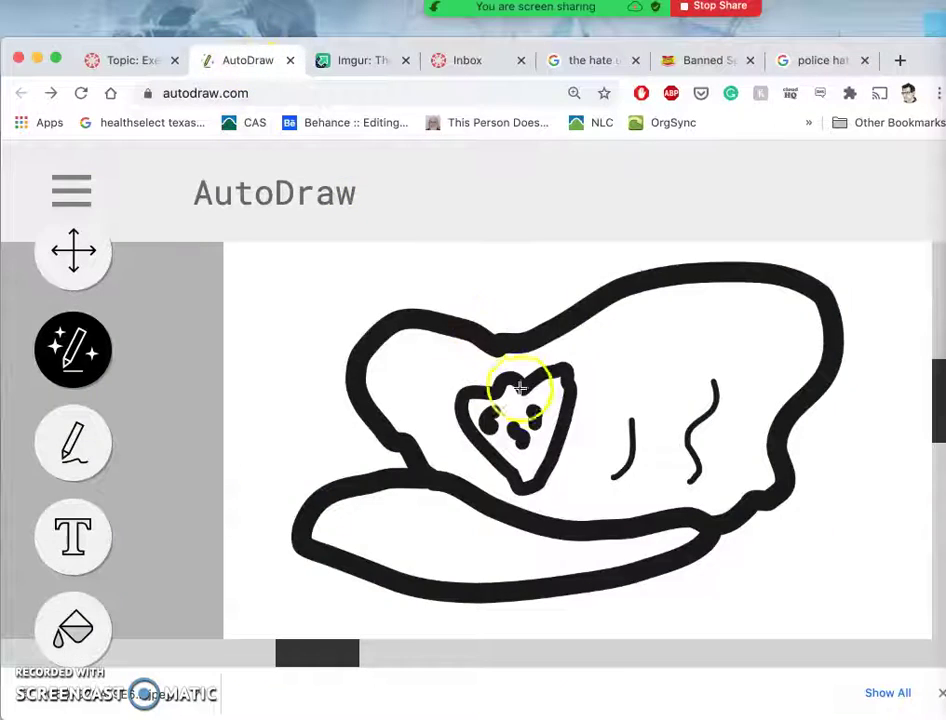
{"action": "left_click", "coordinate": [813, 60]}
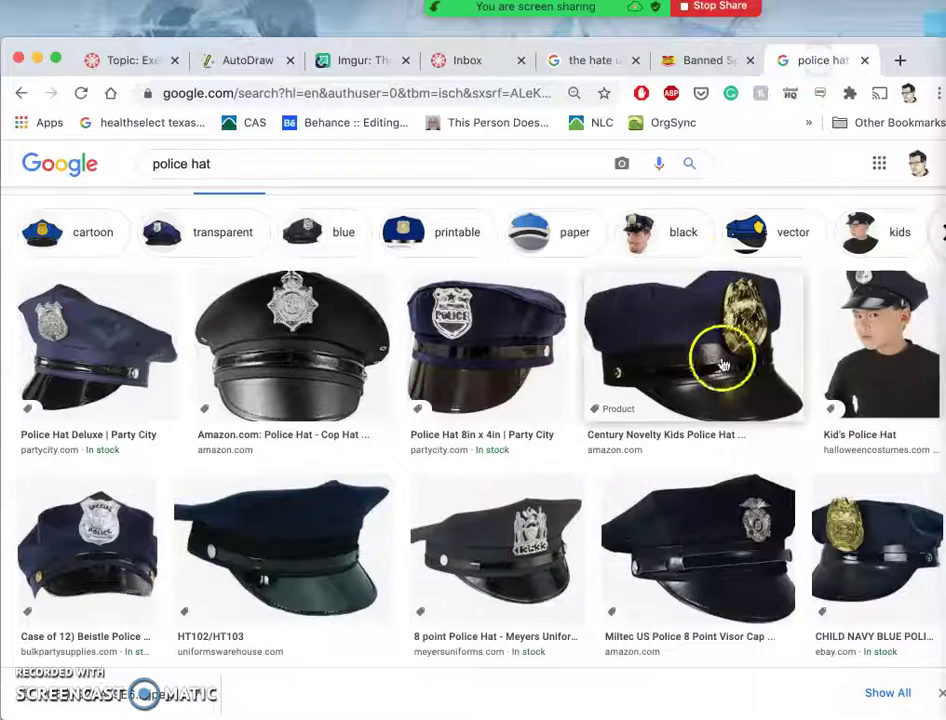
{"action": "scroll", "coordinate": [490, 555], "scroll_direction": "down", "scroll_amount": 10}
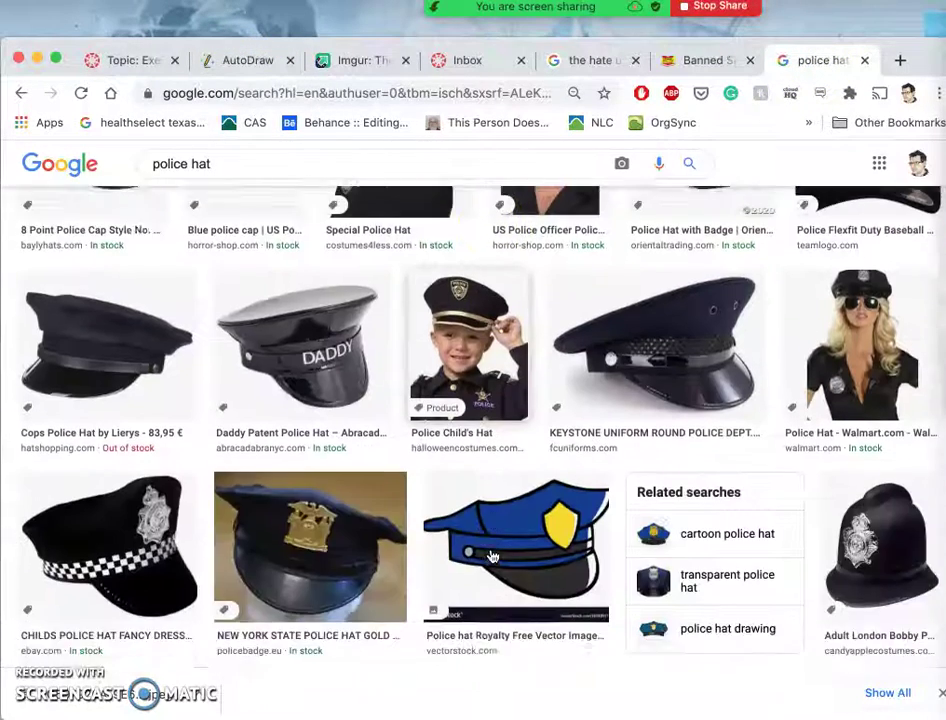
{"action": "scroll", "coordinate": [490, 555], "scroll_direction": "down", "scroll_amount": 6}
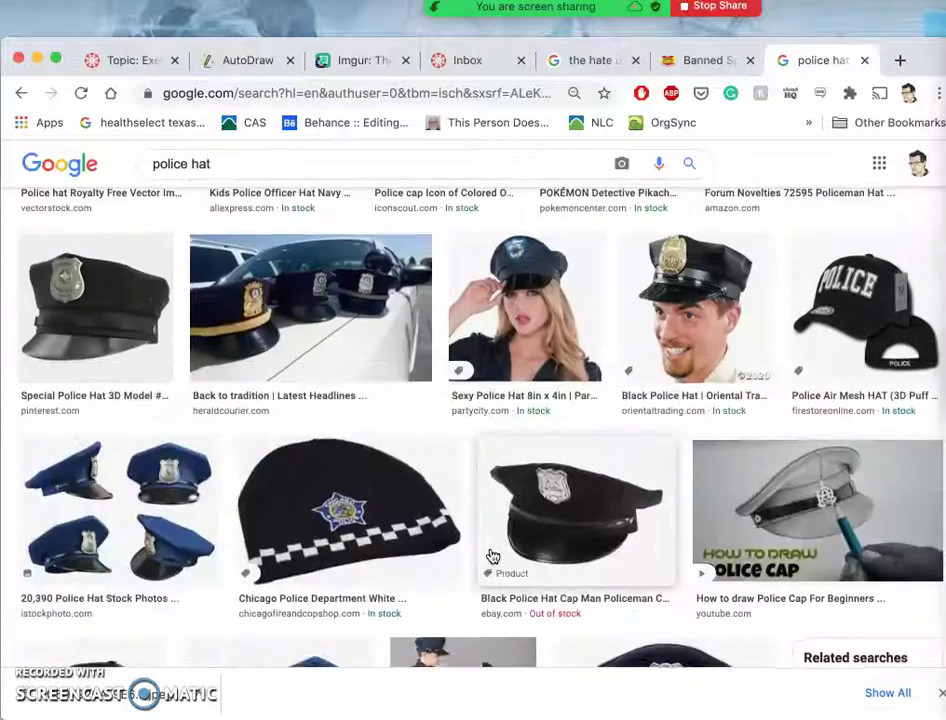
{"action": "scroll", "coordinate": [493, 556], "scroll_direction": "up", "scroll_amount": 15}
{"action": "scroll", "coordinate": [493, 556], "scroll_direction": "down", "scroll_amount": 1}
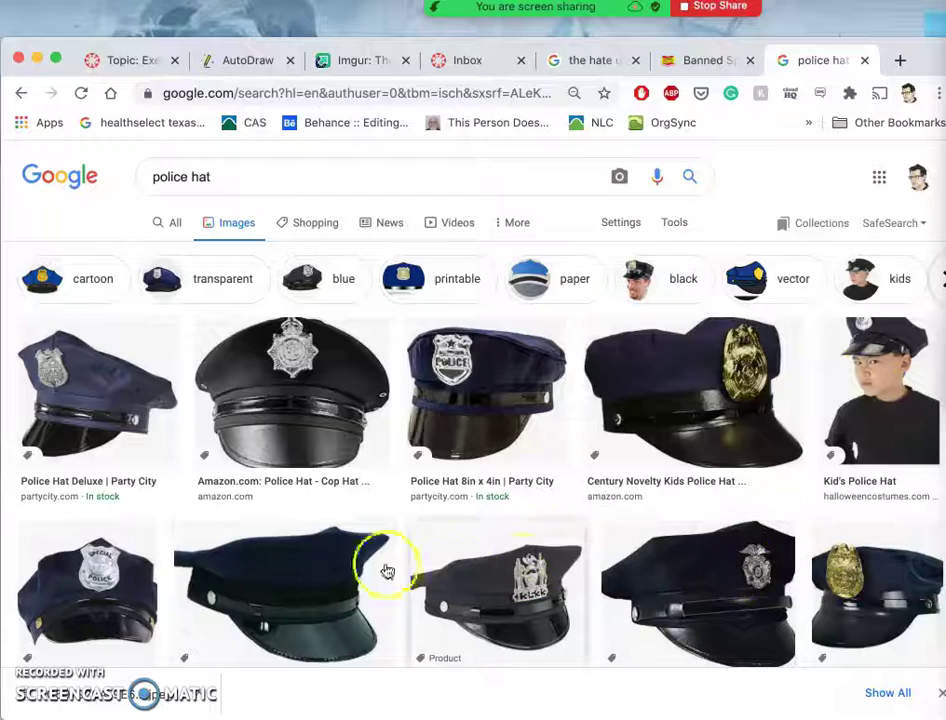
{"action": "scroll", "coordinate": [137, 597], "scroll_direction": "down", "scroll_amount": 3}
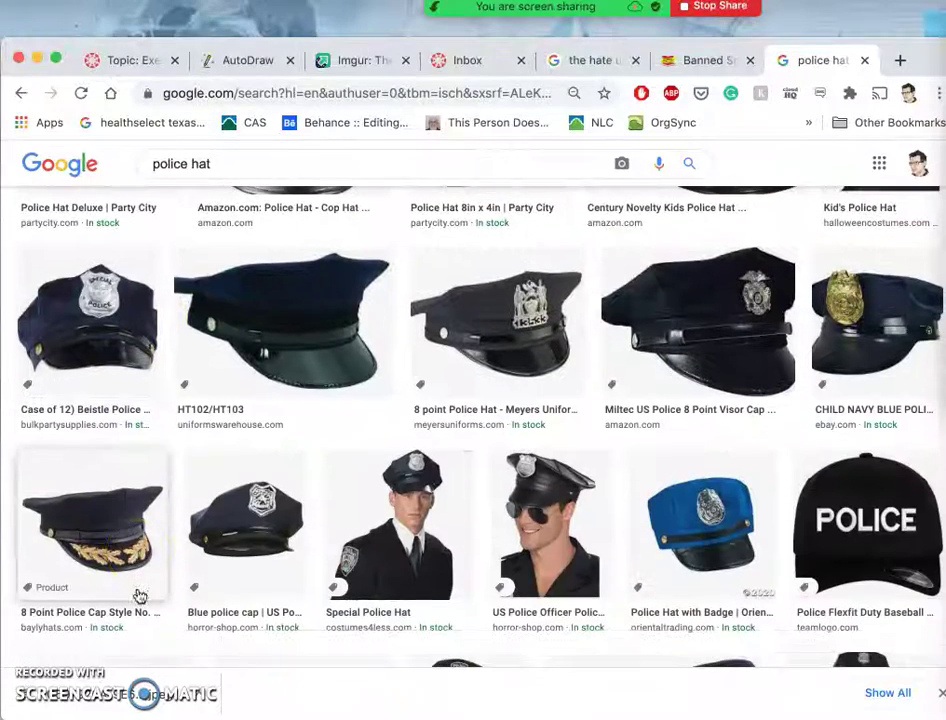
{"action": "scroll", "coordinate": [450, 528], "scroll_direction": "down", "scroll_amount": 3}
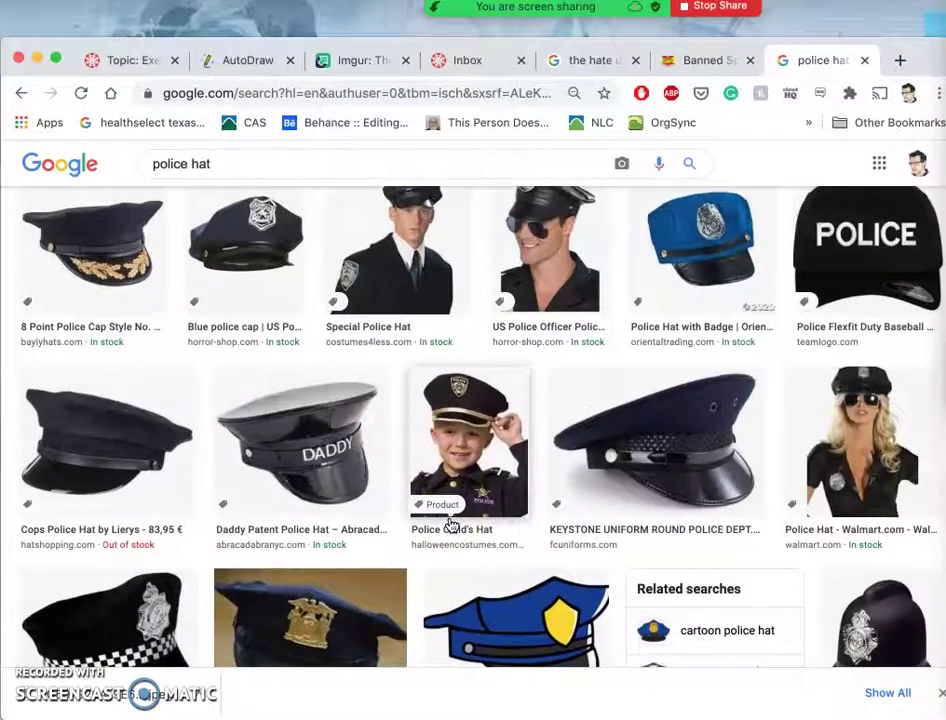
{"action": "scroll", "coordinate": [452, 525], "scroll_direction": "down", "scroll_amount": 5}
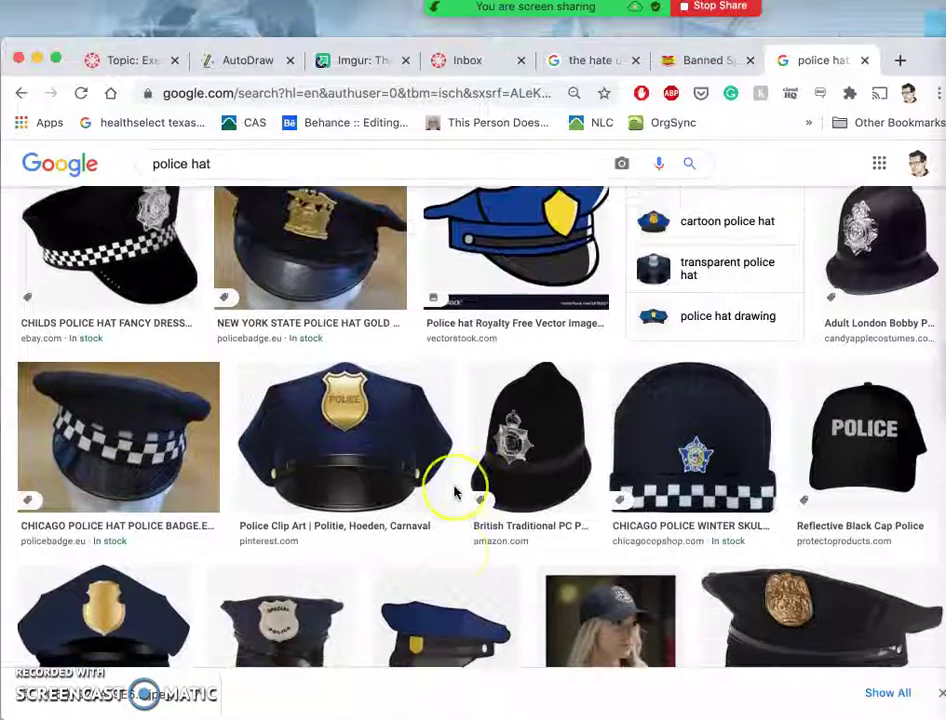
{"action": "scroll", "coordinate": [454, 492], "scroll_direction": "up", "scroll_amount": 15}
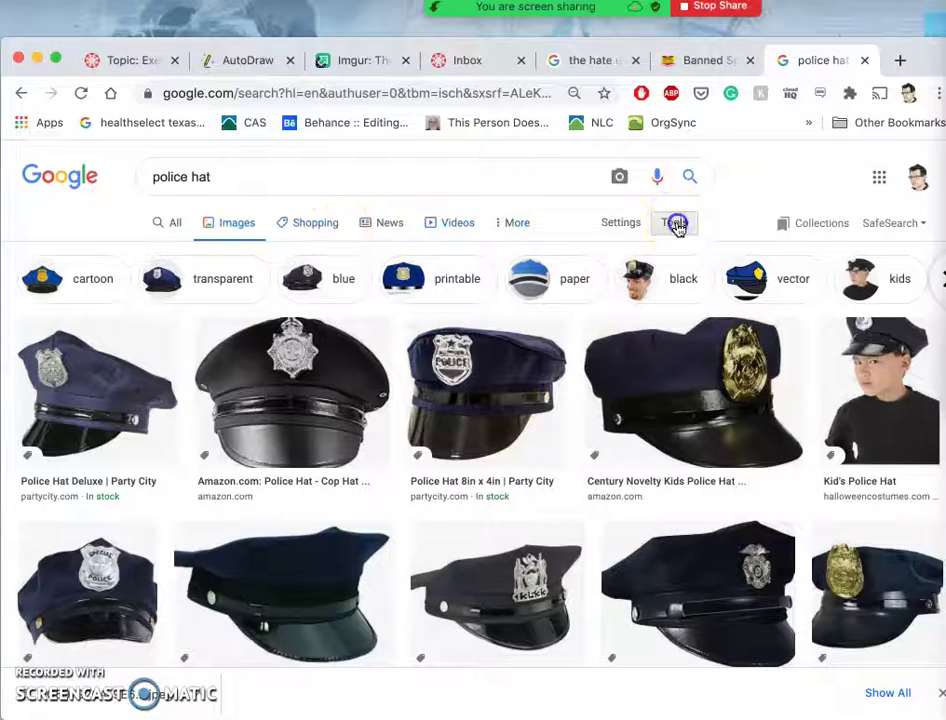
Set the search Tools to Size: Large and Usage Rights: Creative Commons licenses.
{"action": "left_click", "coordinate": [676, 224]}
{"action": "left_click", "coordinate": [161, 254]}
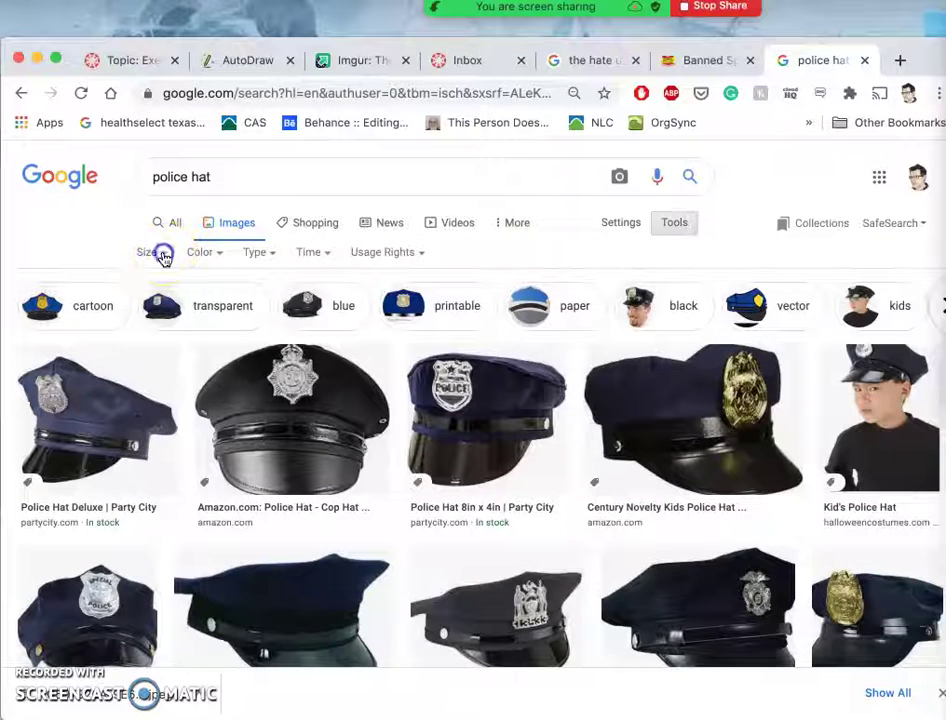
{"action": "left_click", "coordinate": [153, 309]}
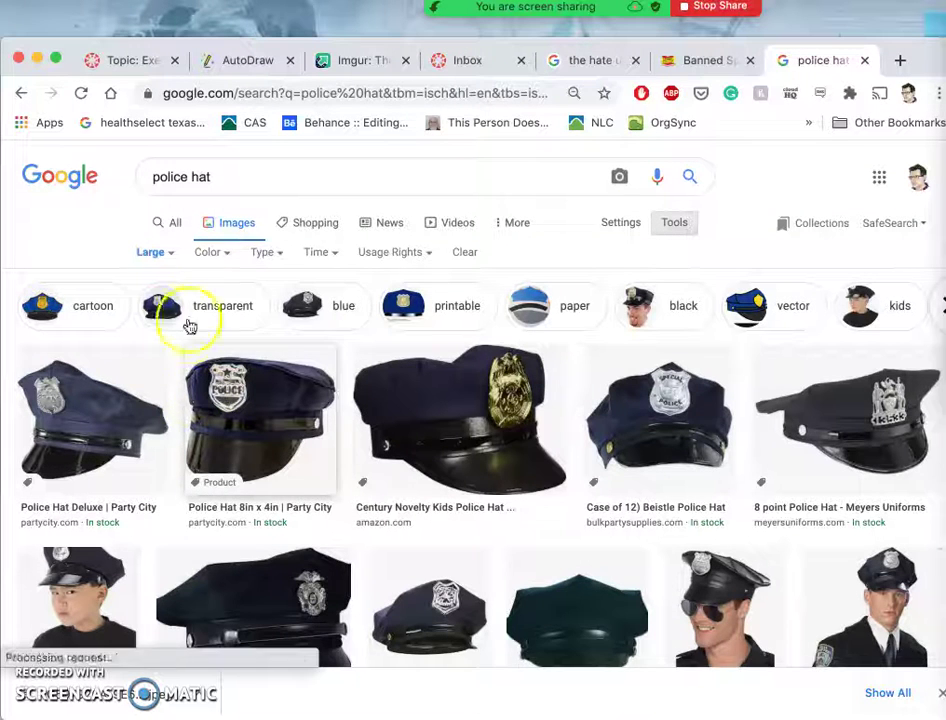
{"action": "left_click", "coordinate": [412, 258]}
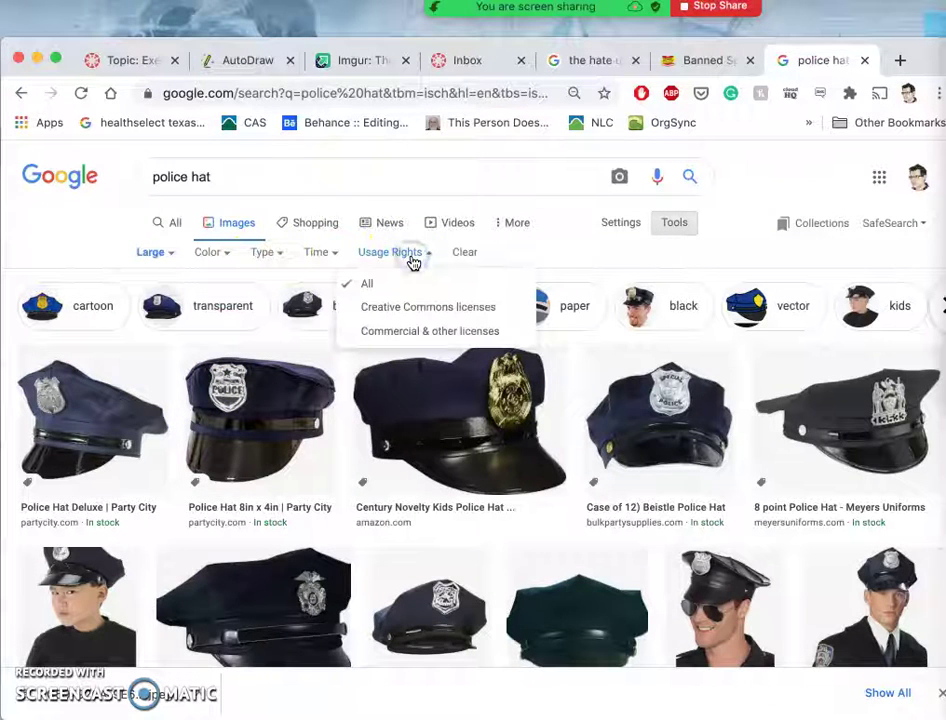
{"action": "left_click", "coordinate": [409, 307]}
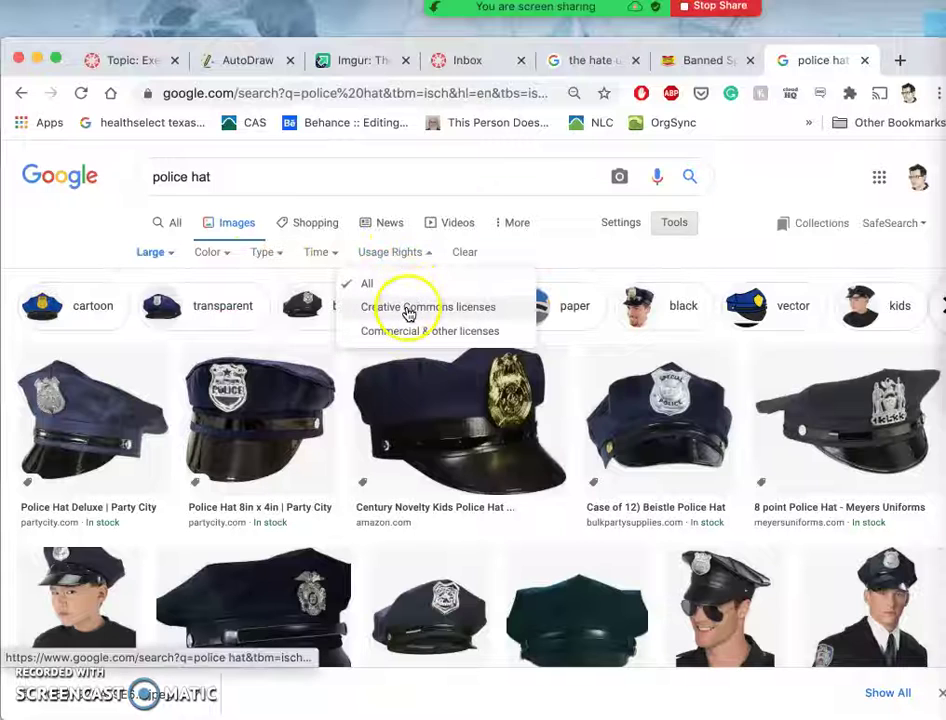
{"action": "left_click", "coordinate": [414, 311]}
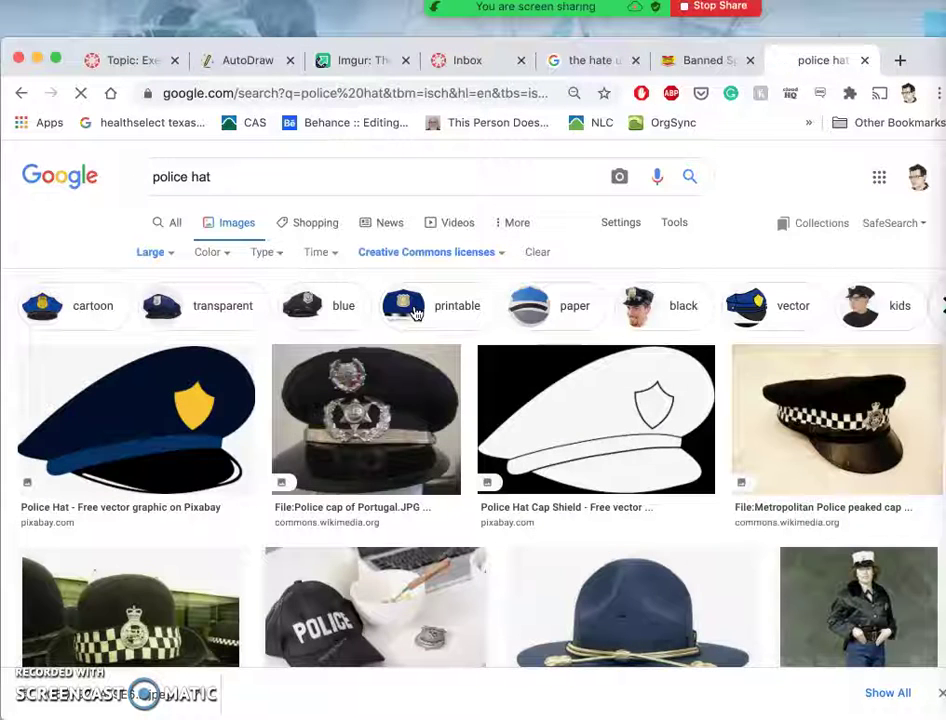
{"action": "scroll", "coordinate": [492, 513], "scroll_direction": "down", "scroll_amount": 3}
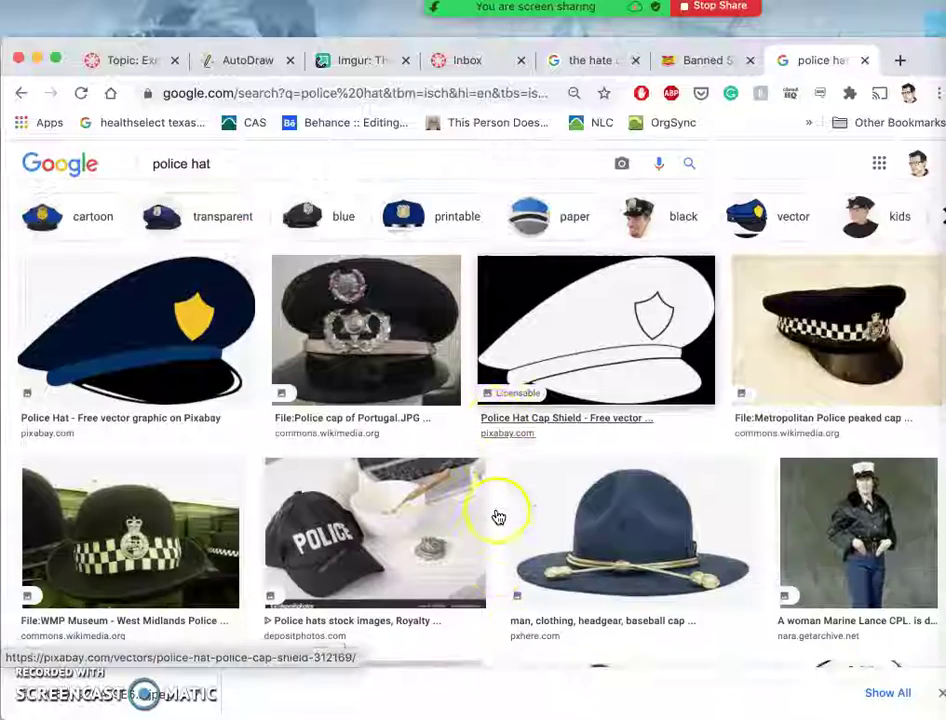